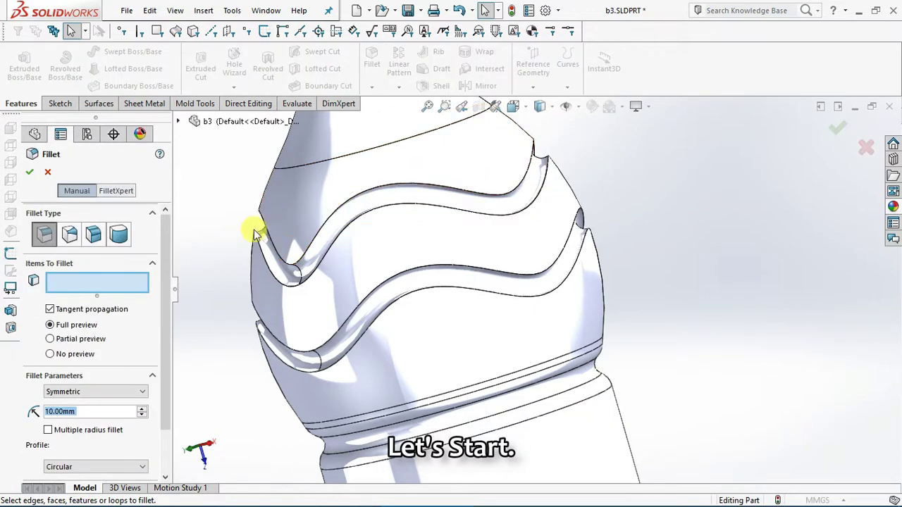
Step: Set the fillet radius to 3 mm and select the first two wavy groove edges
{"action": "scroll", "coordinate": [303, 233], "scroll_direction": "down", "scroll_amount": 2}
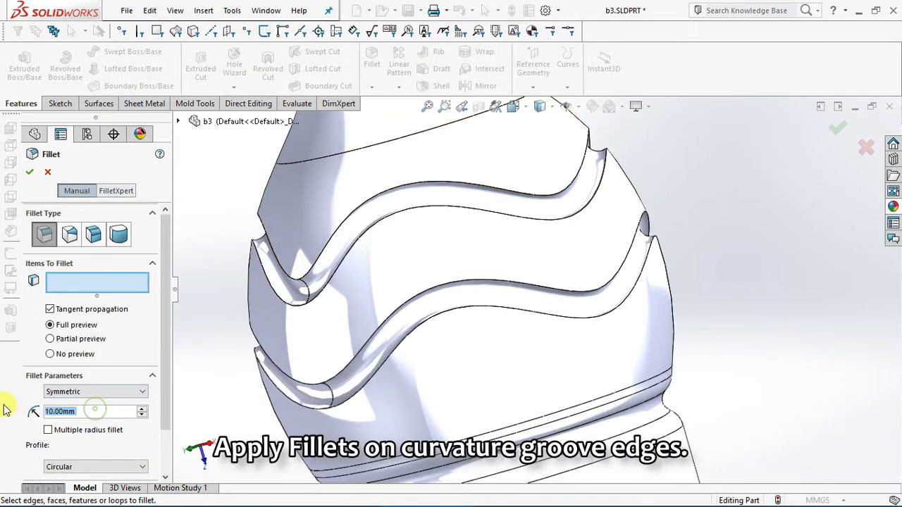
{"action": "type", "text": "3"}
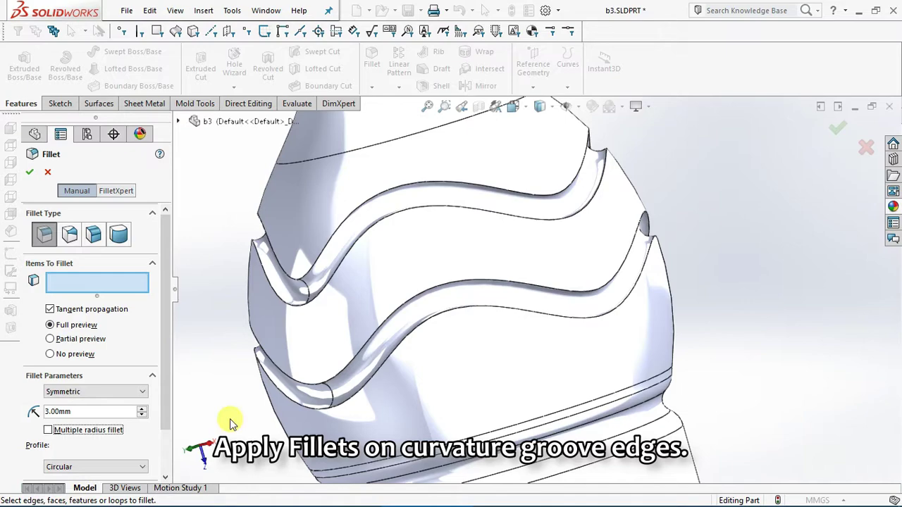
{"action": "left_click", "coordinate": [582, 176]}
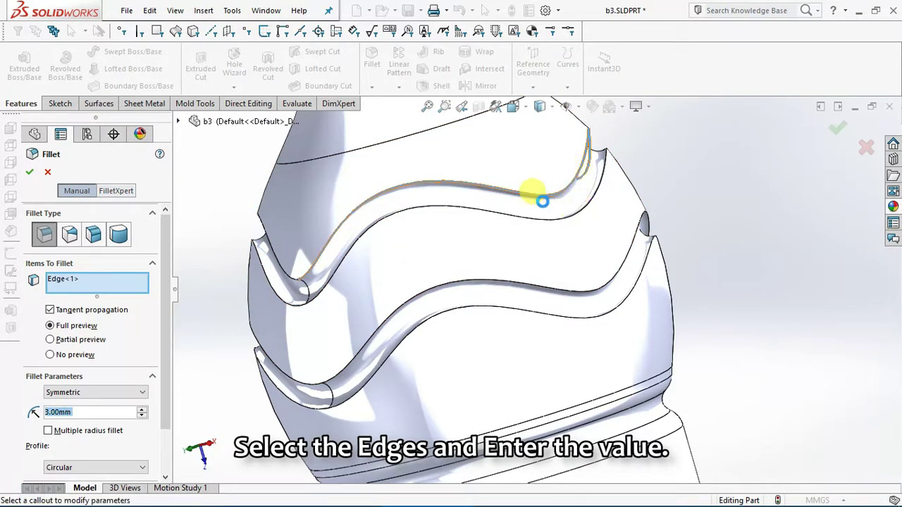
{"action": "scroll", "coordinate": [543, 197], "scroll_direction": "down", "scroll_amount": 3}
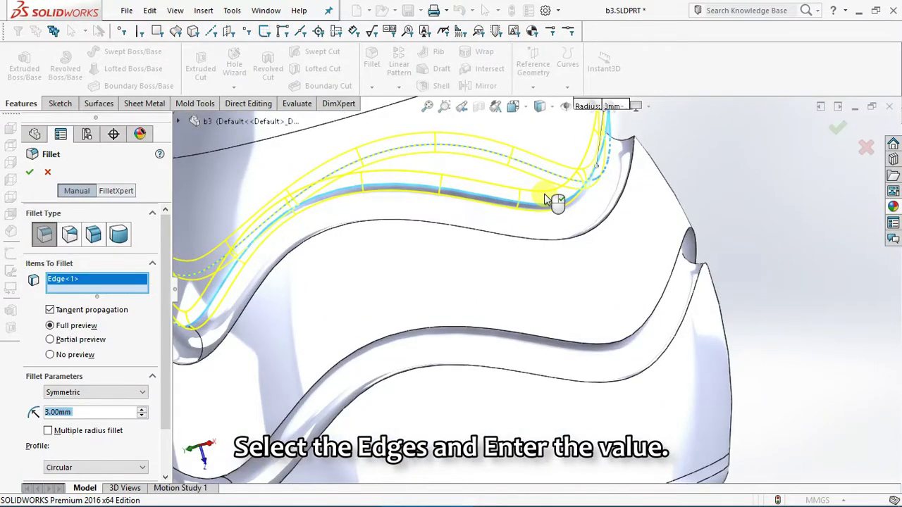
{"action": "scroll", "coordinate": [541, 169], "scroll_direction": "down", "scroll_amount": 3}
{"action": "mouse_move", "coordinate": [544, 106]}
{"action": "middle_mouse_down"}
{"action": "mouse_move", "coordinate": [567, 137]}
{"action": "mouse_move", "coordinate": [589, 218]}
{"action": "middle_mouse_up"}
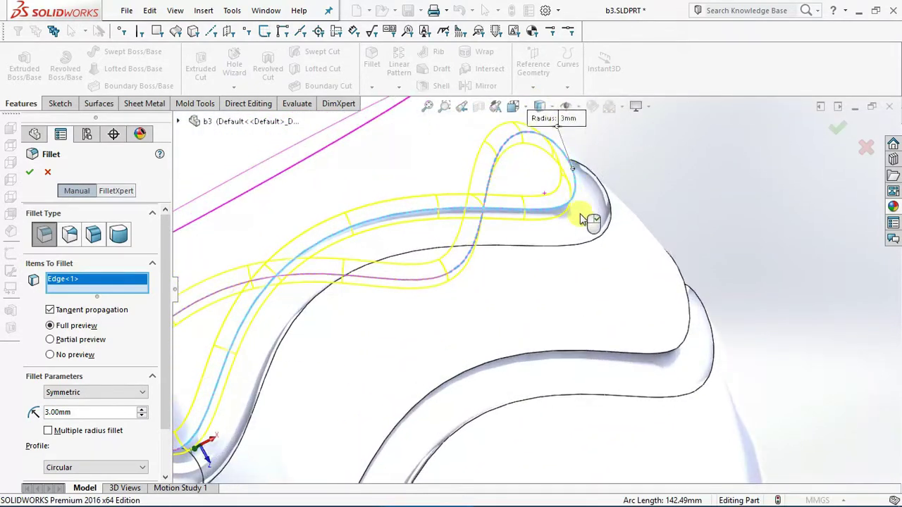
{"action": "left_click", "coordinate": [595, 247]}
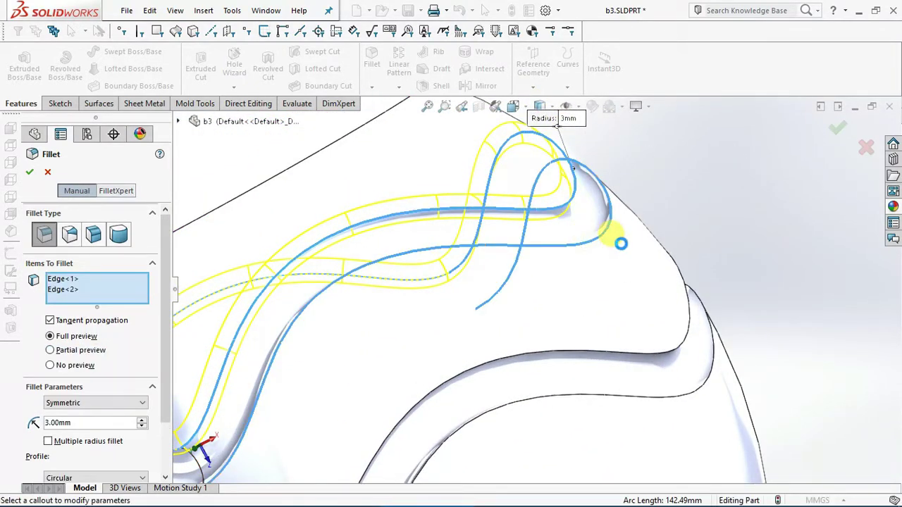
Step: Add the third groove edge and the lower groove face, then confirm the 3 mm fillet
{"action": "mouse_move", "coordinate": [574, 283]}
{"action": "middle_mouse_down"}
{"action": "mouse_move", "coordinate": [533, 316]}
{"action": "mouse_move", "coordinate": [585, 347]}
{"action": "middle_mouse_up"}
{"action": "left_click", "coordinate": [585, 347]}
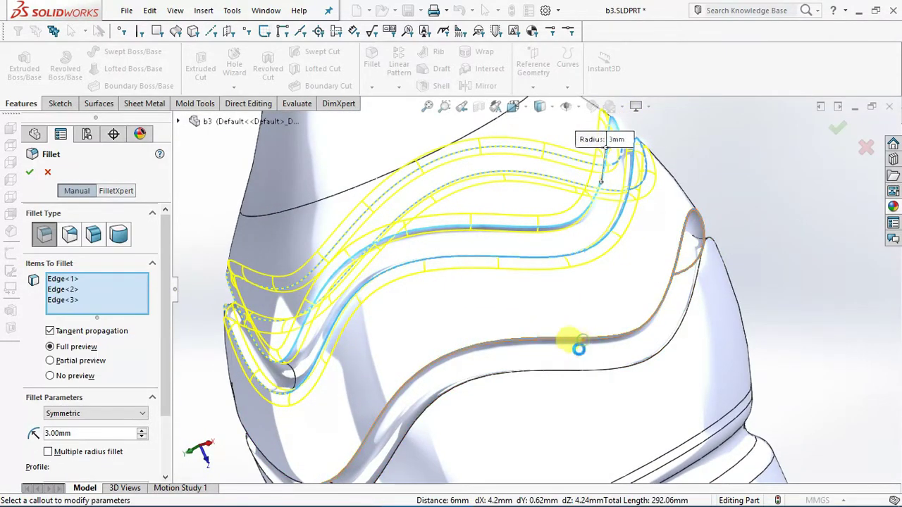
{"action": "left_click", "coordinate": [632, 364]}
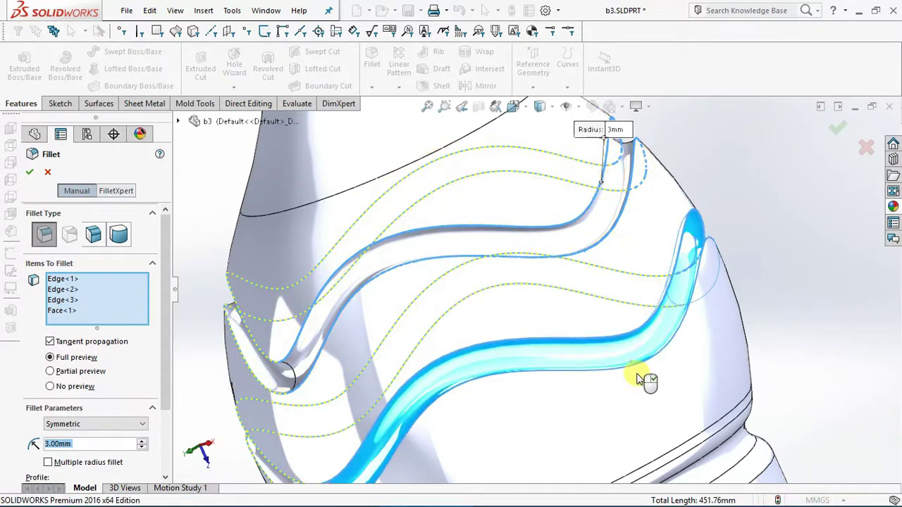
{"action": "mouse_move", "coordinate": [618, 353]}
{"action": "middle_mouse_down"}
{"action": "mouse_move", "coordinate": [584, 359]}
{"action": "mouse_move", "coordinate": [624, 336]}
{"action": "mouse_move", "coordinate": [600, 299]}
{"action": "mouse_move", "coordinate": [578, 308]}
{"action": "mouse_move", "coordinate": [626, 336]}
{"action": "middle_mouse_up"}
{"action": "scroll", "coordinate": [483, 274], "scroll_direction": "up", "scroll_amount": 3}
{"action": "mouse_move", "coordinate": [483, 275]}
{"action": "middle_mouse_down"}
{"action": "mouse_move", "coordinate": [517, 264]}
{"action": "mouse_move", "coordinate": [578, 275]}
{"action": "middle_mouse_up"}
{"action": "scroll", "coordinate": [585, 292], "scroll_direction": "down", "scroll_amount": 5}
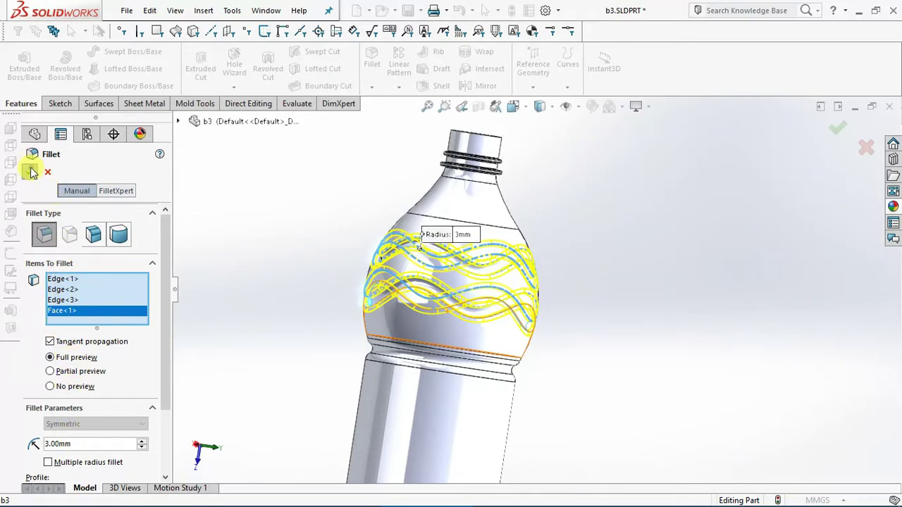
{"action": "left_click", "coordinate": [29, 171]}
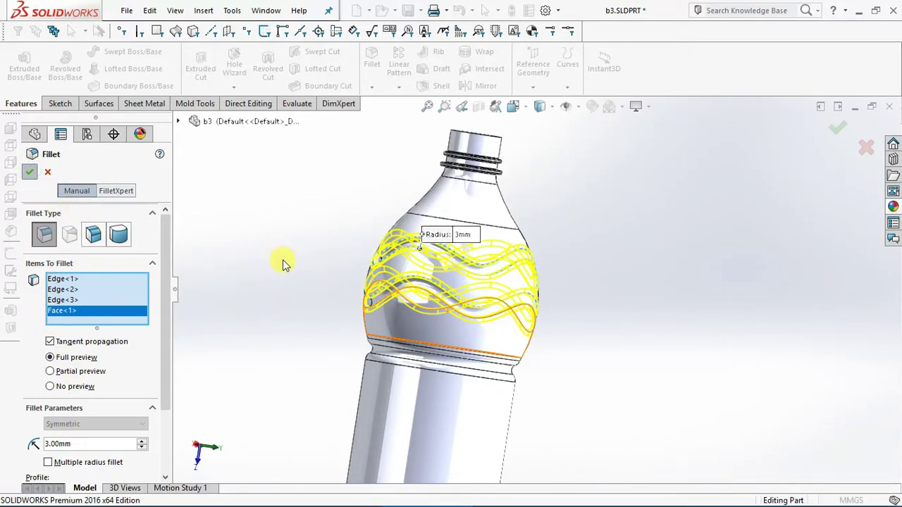
Step: Inspect the finished Fillet12 grooves, then select Top Plane on the rolled-back bottle
{"action": "scroll", "coordinate": [434, 267], "scroll_direction": "up", "scroll_amount": 2}
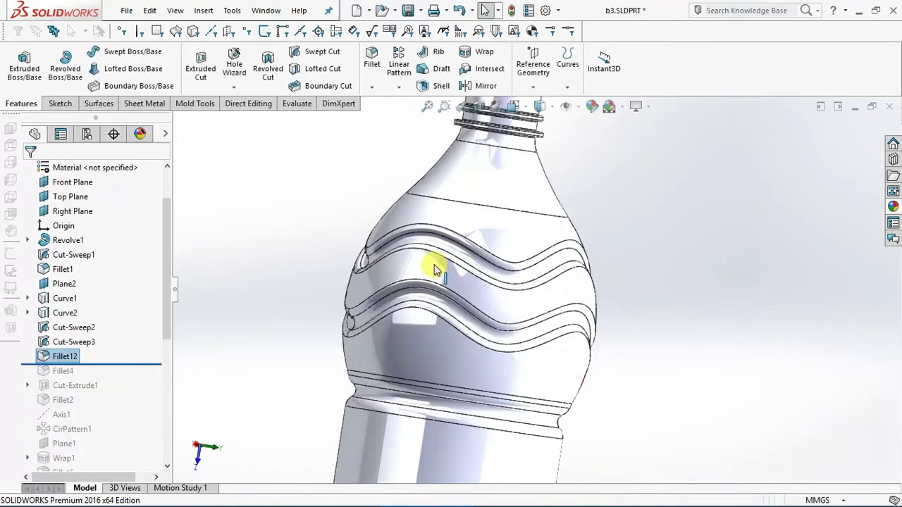
{"action": "scroll", "coordinate": [434, 266], "scroll_direction": "up", "scroll_amount": 2}
{"action": "scroll", "coordinate": [435, 264], "scroll_direction": "up", "scroll_amount": 3}
{"action": "scroll", "coordinate": [435, 264], "scroll_direction": "down", "scroll_amount": 4}
{"action": "scroll", "coordinate": [568, 282], "scroll_direction": "up", "scroll_amount": 2}
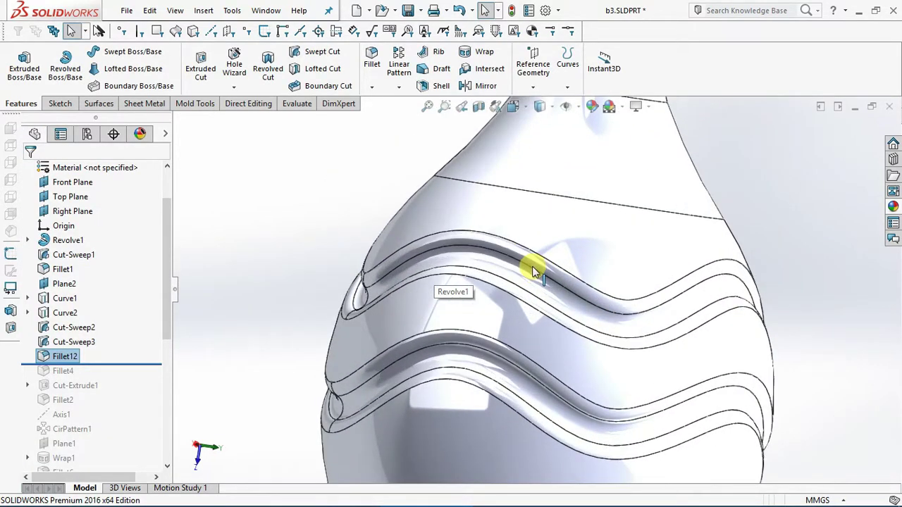
{"action": "mouse_move", "coordinate": [527, 268]}
{"action": "middle_mouse_down"}
{"action": "mouse_move", "coordinate": [557, 238]}
{"action": "mouse_move", "coordinate": [636, 282]}
{"action": "mouse_move", "coordinate": [714, 291]}
{"action": "mouse_move", "coordinate": [706, 278]}
{"action": "middle_mouse_up"}
{"action": "scroll", "coordinate": [706, 279], "scroll_direction": "down", "scroll_amount": 5}
{"action": "scroll", "coordinate": [612, 359], "scroll_direction": "down", "scroll_amount": 3}
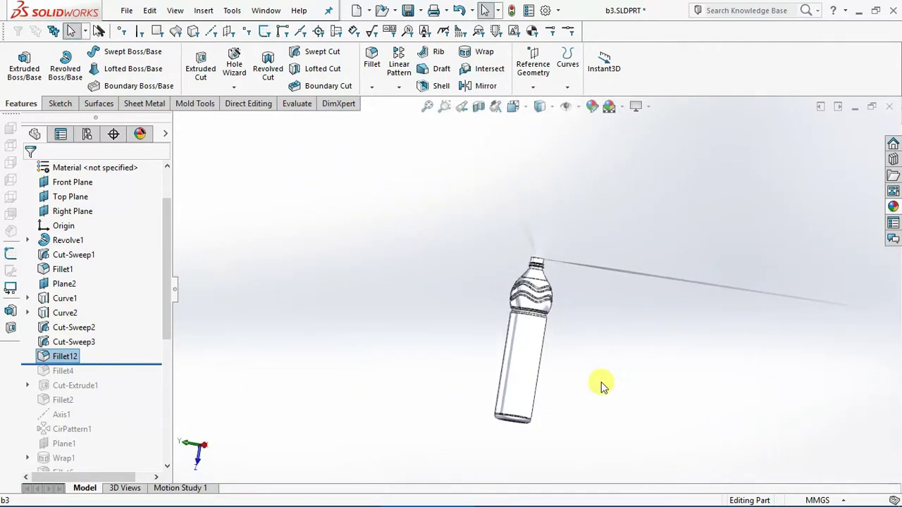
{"action": "left_click", "coordinate": [263, 268]}
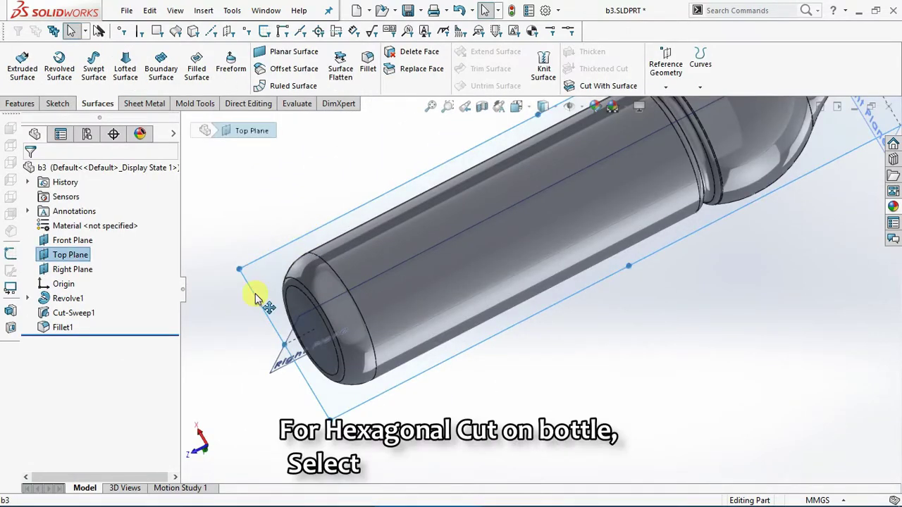
Step: Start Sketch3 on Top Plane, viewed normal to Top
{"action": "scroll", "coordinate": [268, 312], "scroll_direction": "down", "scroll_amount": 3}
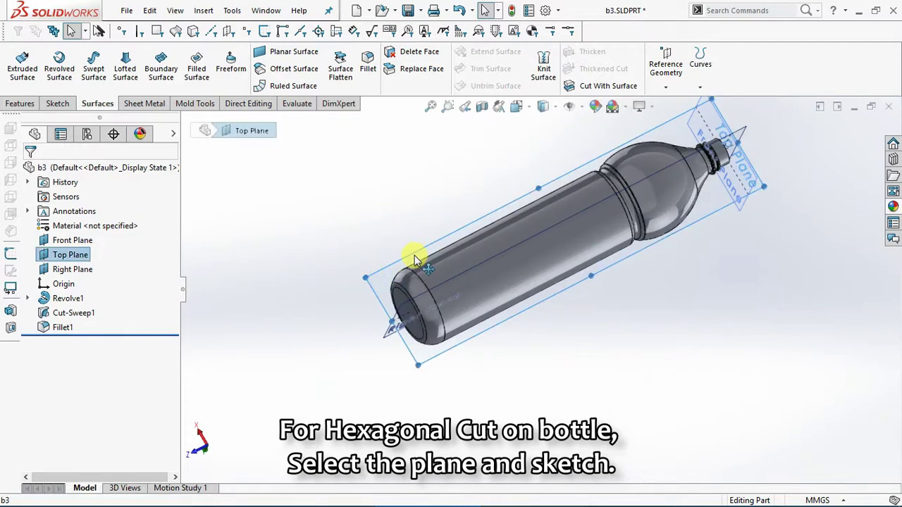
{"action": "right_click", "coordinate": [399, 262]}
{"action": "left_click", "coordinate": [426, 250]}
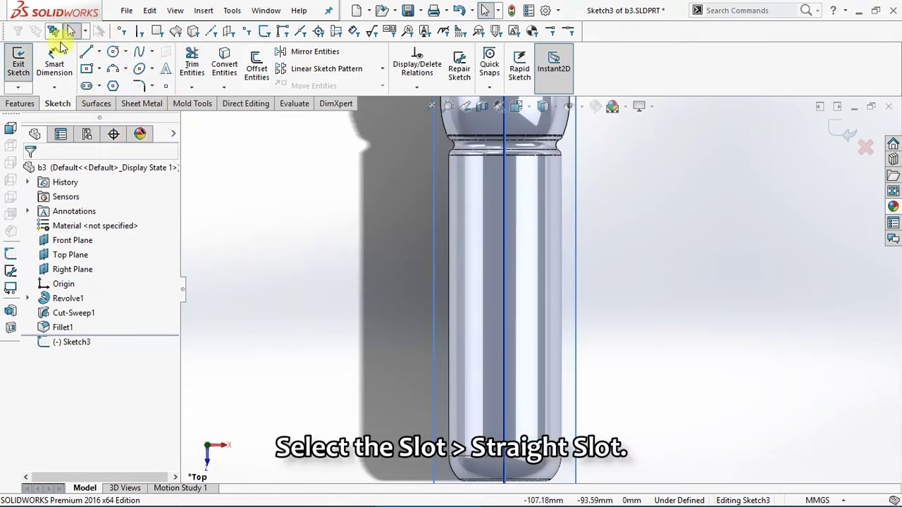
Step: Draw a vertical straight slot, about 160 mm long, along the bottle body's left edge
{"action": "left_click", "coordinate": [100, 86]}
{"action": "left_click", "coordinate": [106, 101]}
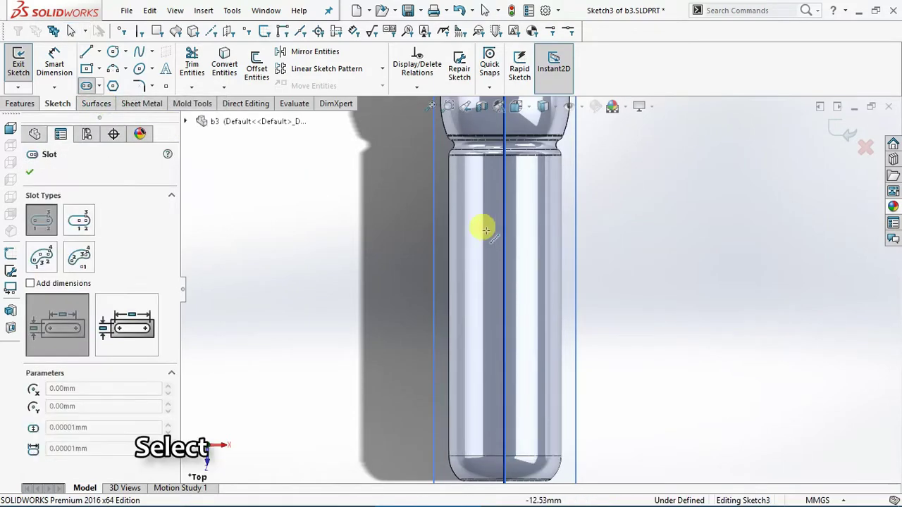
{"action": "left_click", "coordinate": [448, 224]}
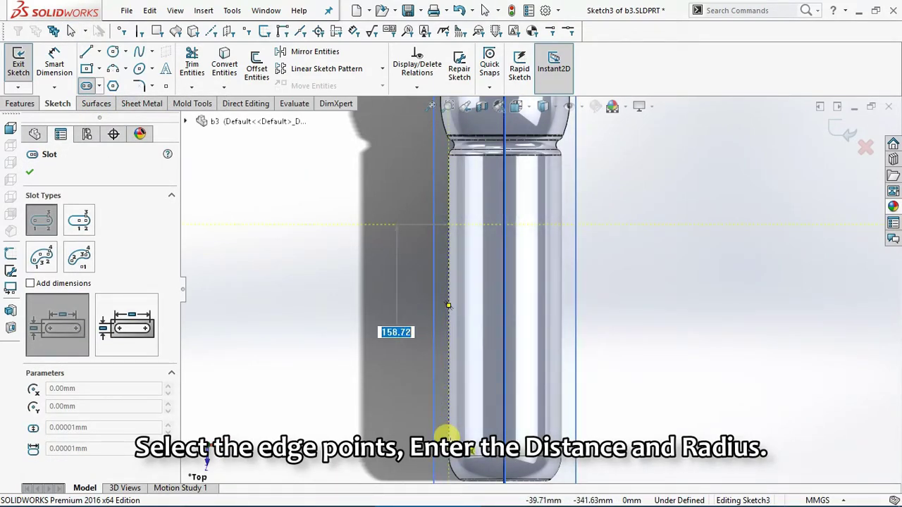
{"action": "left_click", "coordinate": [448, 442]}
{"action": "left_click", "coordinate": [457, 416]}
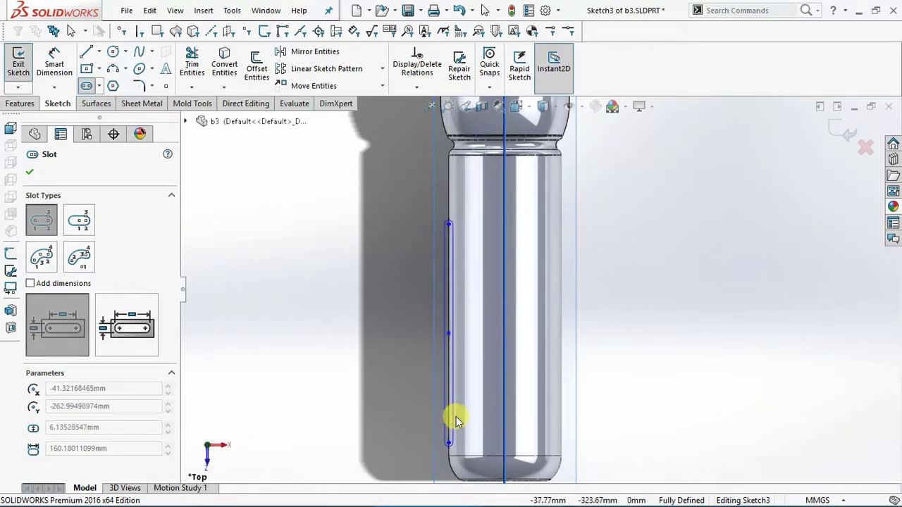
{"action": "scroll", "coordinate": [475, 278], "scroll_direction": "down", "scroll_amount": 2}
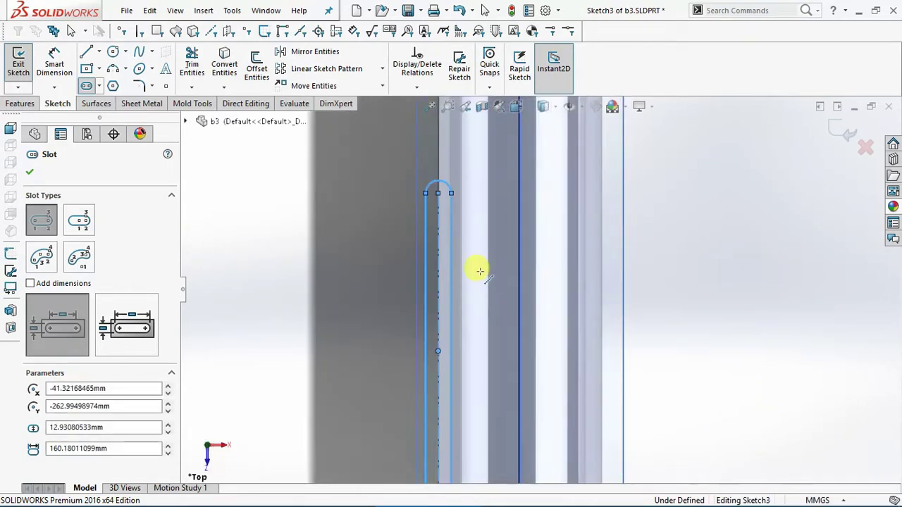
{"action": "key", "text": "Escape"}
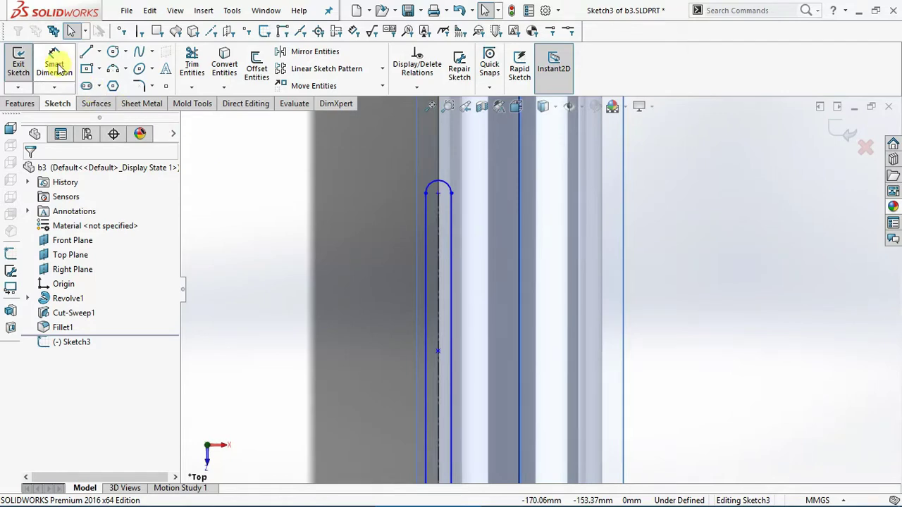
Step: Dimension the slot width to 3.5 mm
{"action": "left_click", "coordinate": [56, 67]}
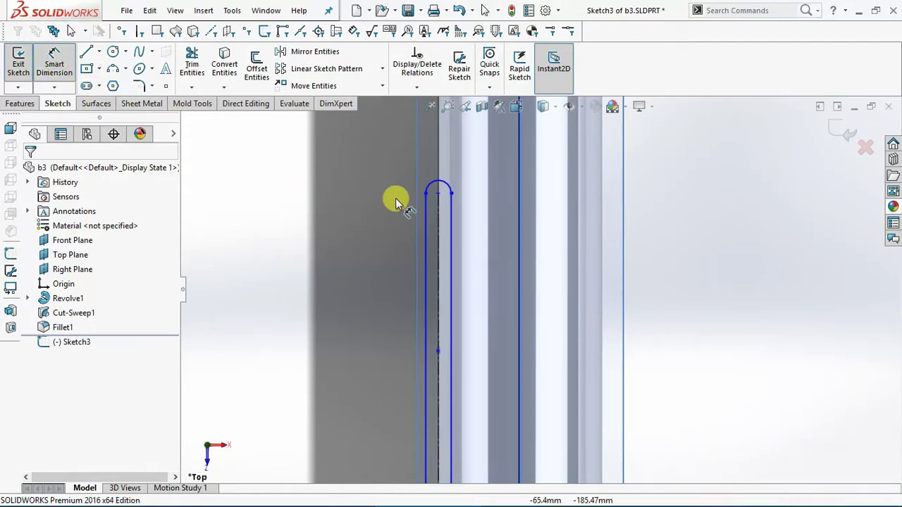
{"action": "left_click", "coordinate": [438, 248]}
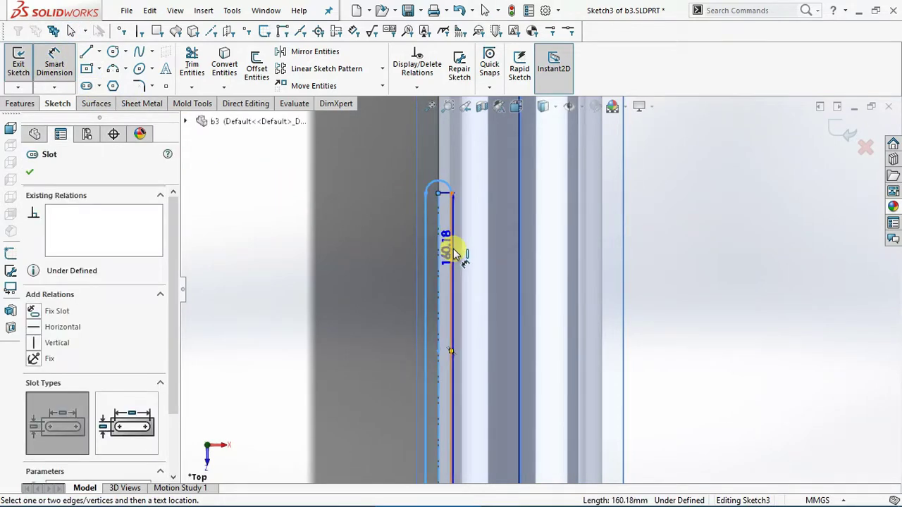
{"action": "left_click", "coordinate": [446, 277]}
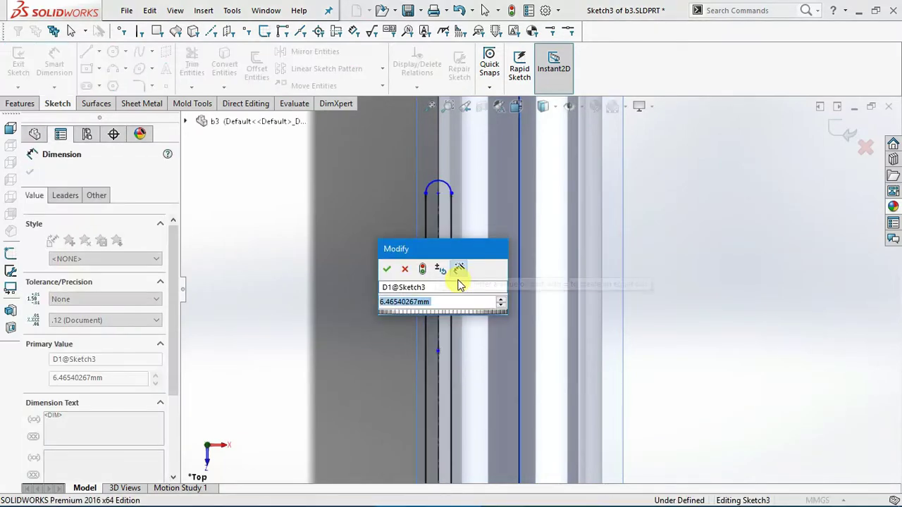
{"action": "type", "text": "3.5"}
{"action": "key", "text": "Return"}
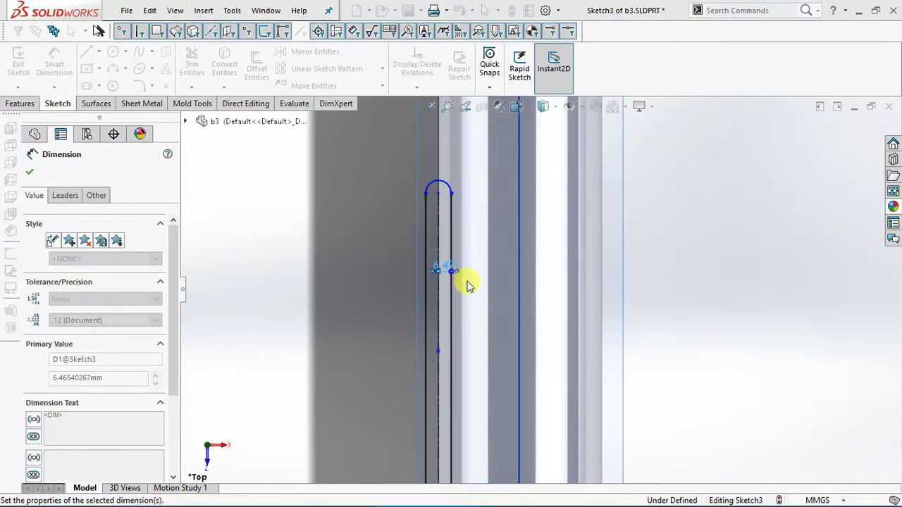
{"action": "left_click", "coordinate": [358, 314]}
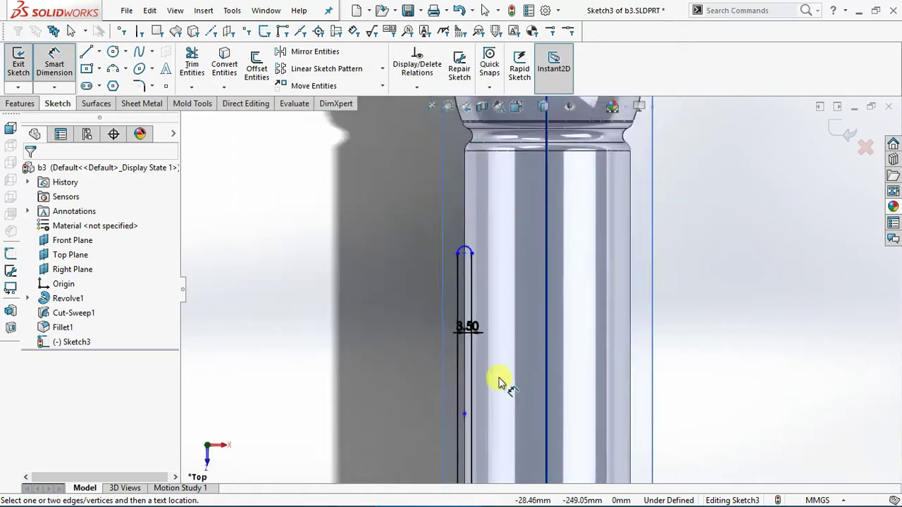
Step: Place the slot 30 mm above the bottle's bottom edge
{"action": "scroll", "coordinate": [499, 382], "scroll_direction": "up", "scroll_amount": 3}
{"action": "scroll", "coordinate": [519, 433], "scroll_direction": "down", "scroll_amount": 2}
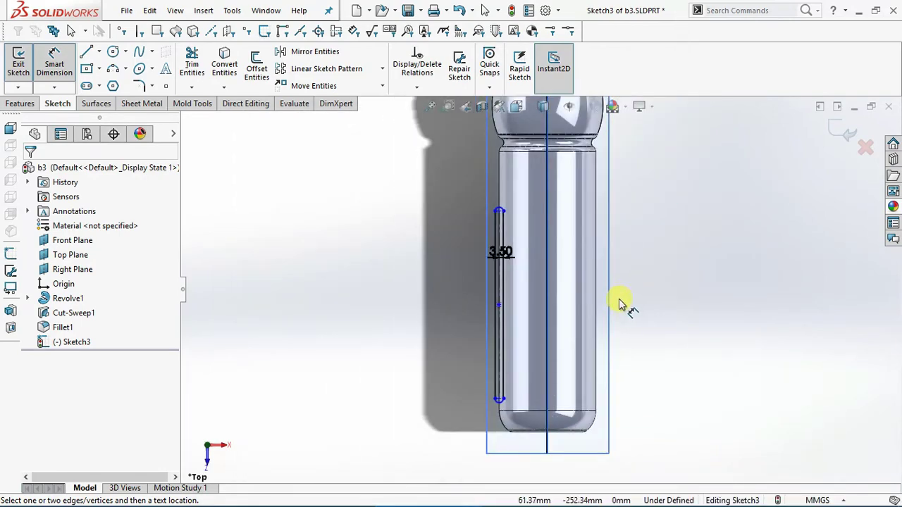
{"action": "middle_click_drag", "start_coordinate": [561, 479], "coordinate": [547, 463], "text": "ctrl"}
{"action": "scroll", "coordinate": [554, 417], "scroll_direction": "down", "scroll_amount": 4}
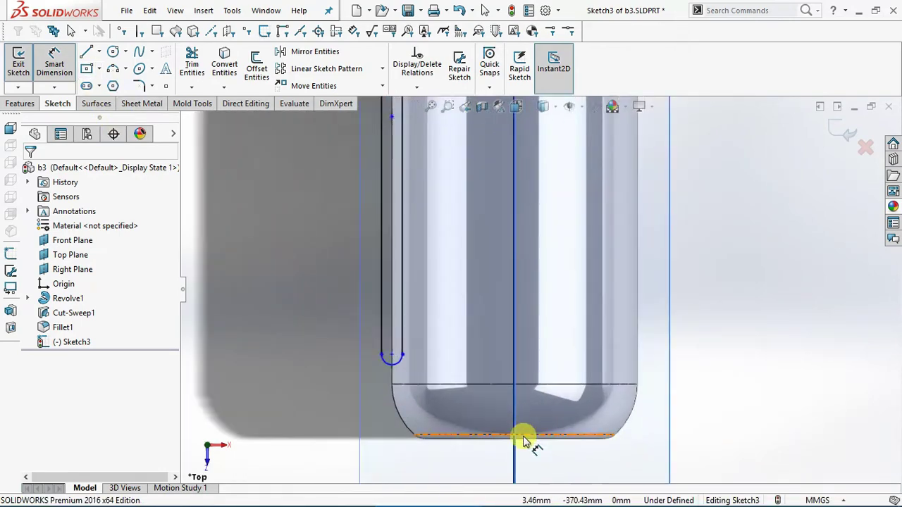
{"action": "scroll", "coordinate": [523, 432], "scroll_direction": "down", "scroll_amount": 1}
{"action": "left_click", "coordinate": [365, 333]}
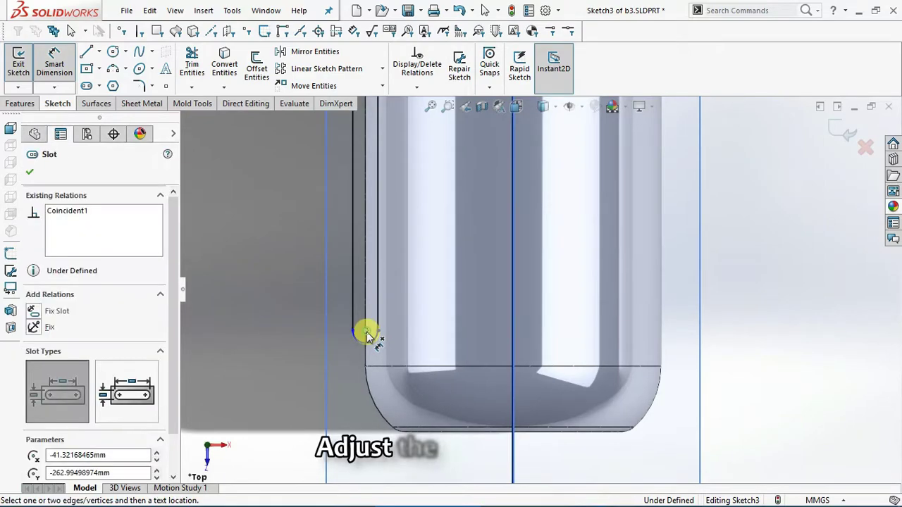
{"action": "left_click", "coordinate": [423, 431]}
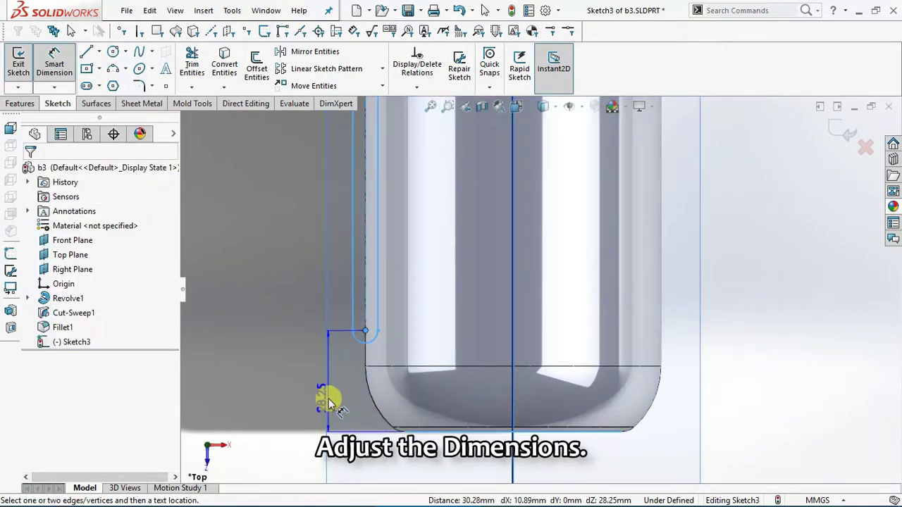
{"action": "left_click", "coordinate": [328, 400]}
{"action": "type", "text": "30"}
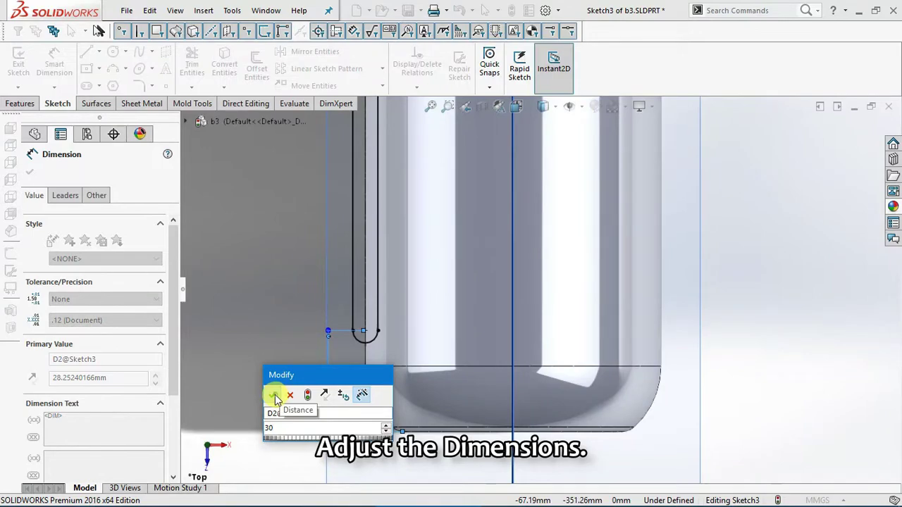
{"action": "left_click", "coordinate": [275, 398]}
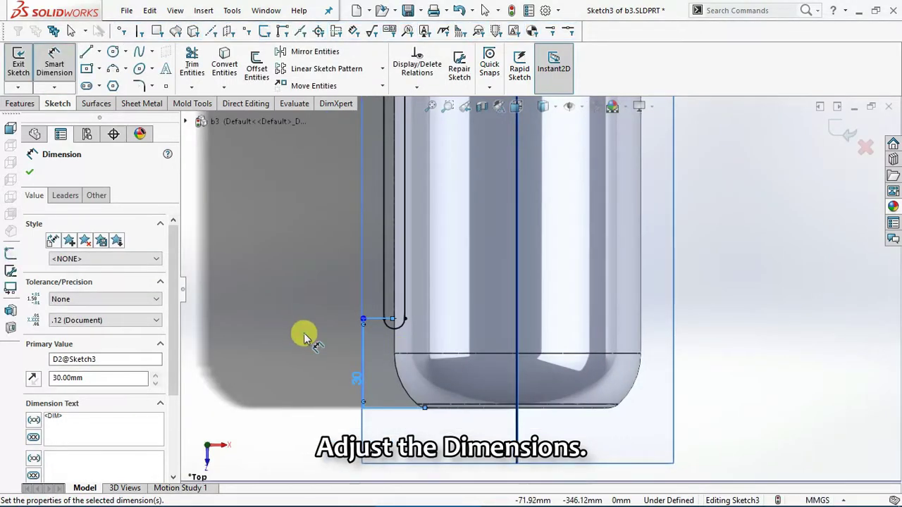
{"action": "key", "text": "z"}
{"action": "key", "text": "z"}
{"action": "key", "text": "z"}
Step: Dimension the slot length at 150 mm, then change it to 160 mm
{"action": "scroll", "coordinate": [501, 126], "scroll_direction": "down", "scroll_amount": 2}
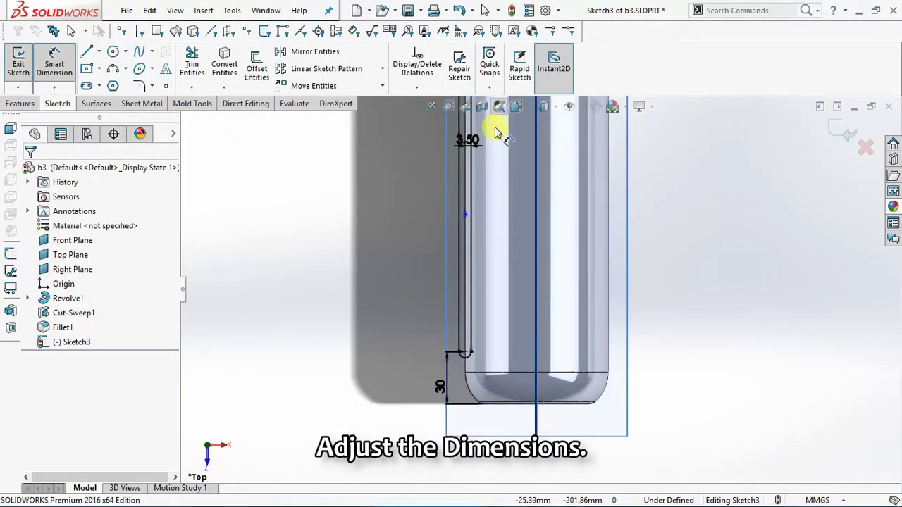
{"action": "scroll", "coordinate": [486, 169], "scroll_direction": "down", "scroll_amount": 2}
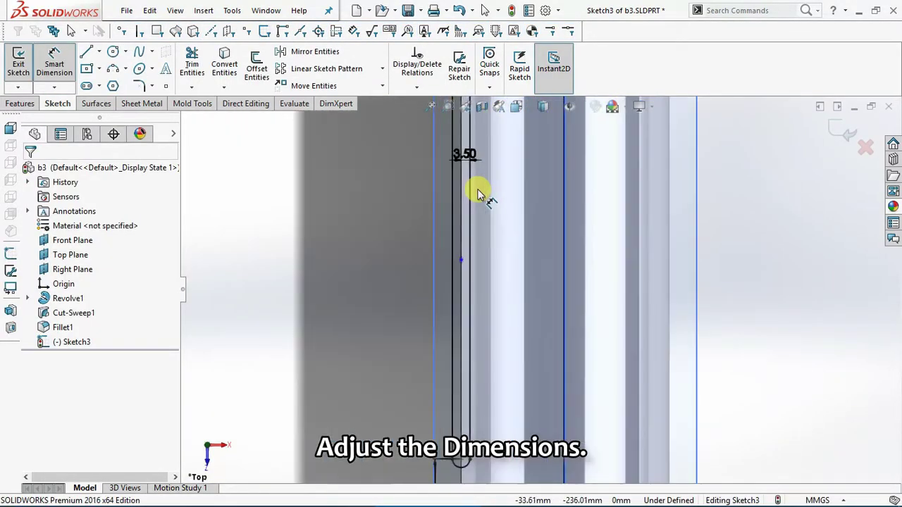
{"action": "left_click", "coordinate": [462, 464]}
{"action": "scroll", "coordinate": [475, 332], "scroll_direction": "up", "scroll_amount": 2}
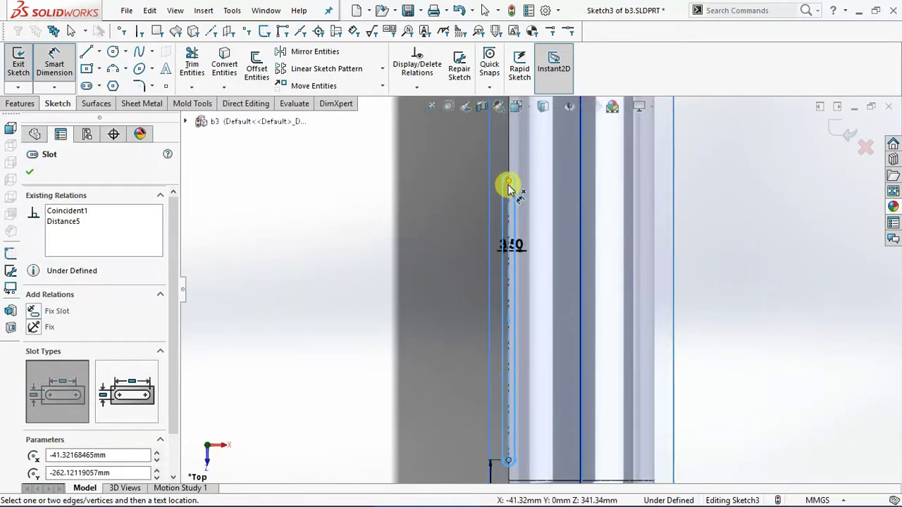
{"action": "left_click", "coordinate": [453, 300]}
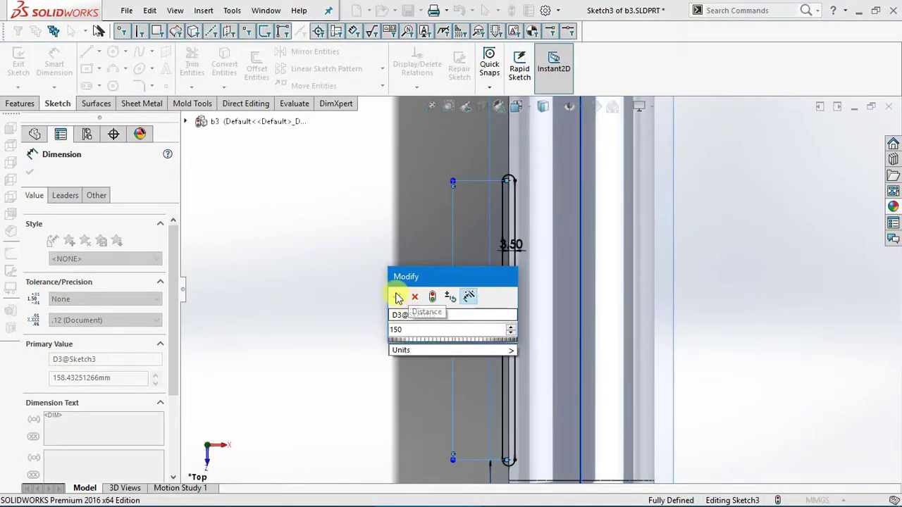
{"action": "left_click", "coordinate": [397, 294]}
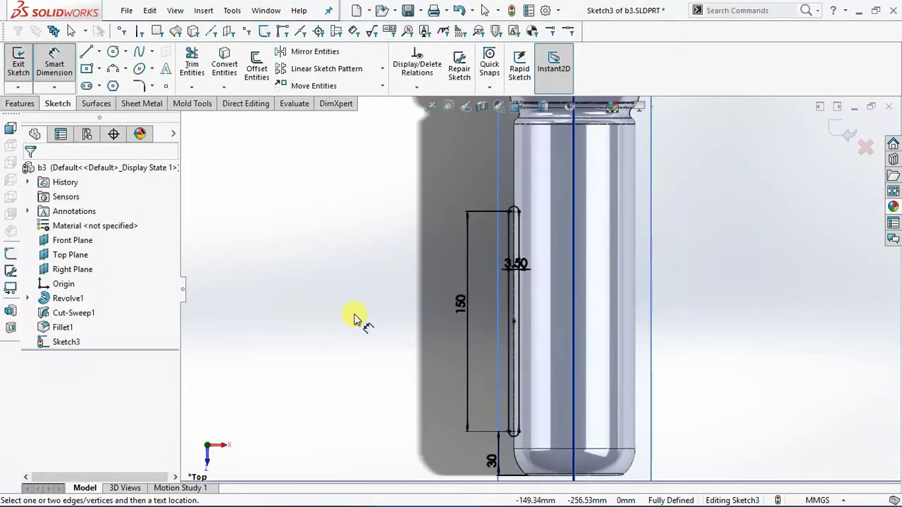
{"action": "scroll", "coordinate": [522, 296], "scroll_direction": "down", "scroll_amount": 2}
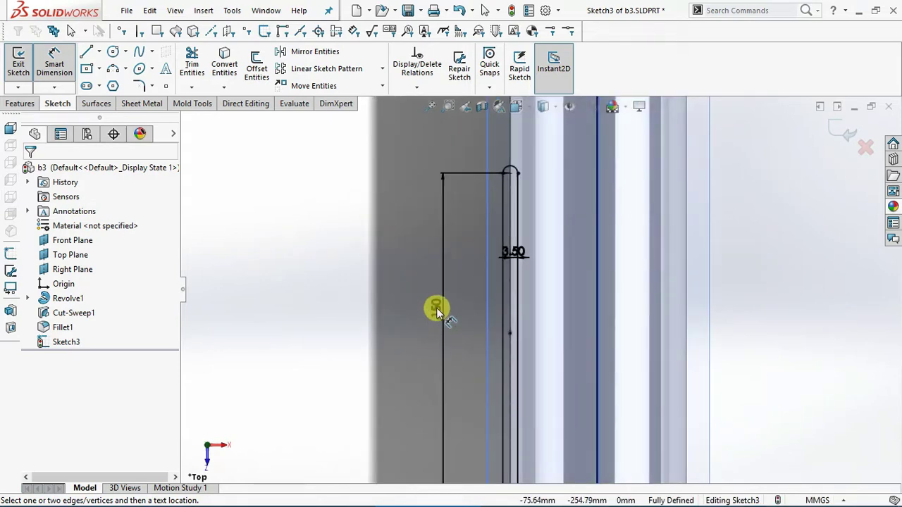
{"action": "left_click", "coordinate": [436, 310]}
{"action": "type", "text": "160"}
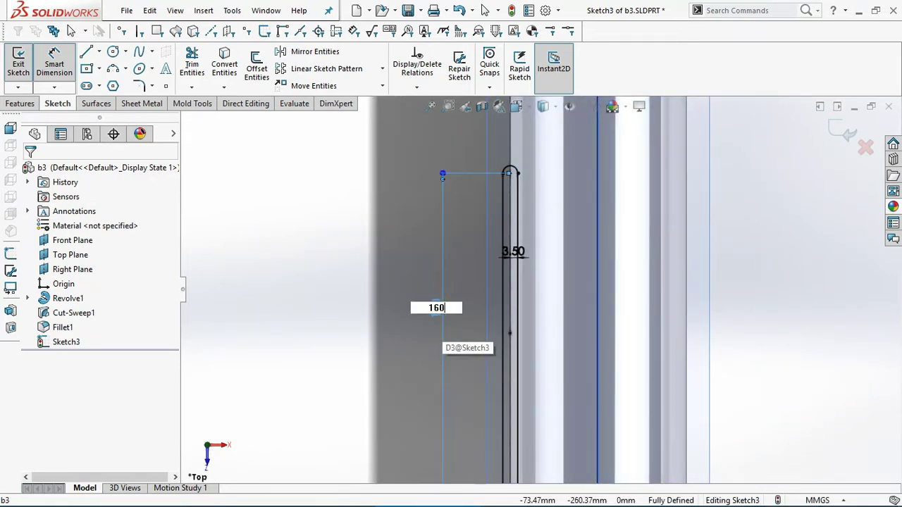
{"action": "key", "text": "Return"}
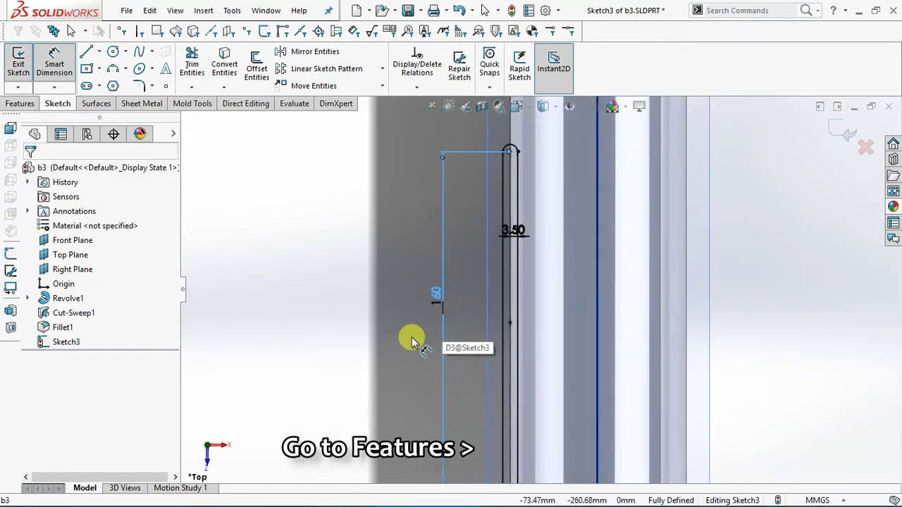
{"action": "scroll", "coordinate": [392, 332], "scroll_direction": "up", "scroll_amount": 2}
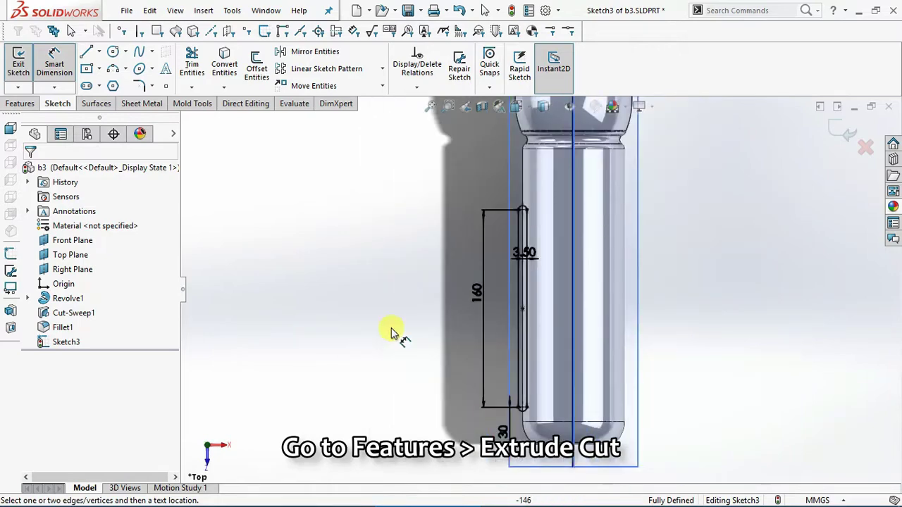
Step: Extrude-cut the slot sketch Through All - Both directions into the bottle
{"action": "left_click", "coordinate": [24, 103]}
{"action": "left_click", "coordinate": [201, 67]}
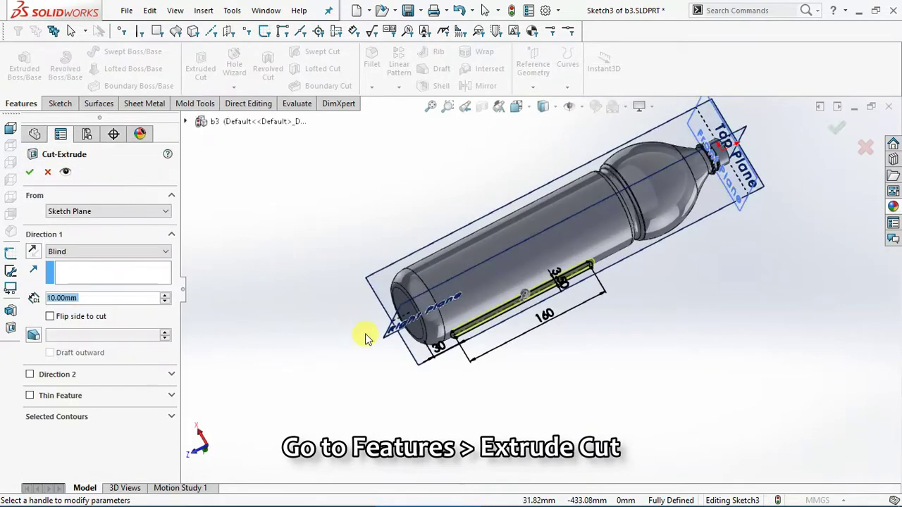
{"action": "mouse_move", "coordinate": [377, 307]}
{"action": "middle_mouse_down"}
{"action": "mouse_move", "coordinate": [397, 161]}
{"action": "mouse_move", "coordinate": [443, 298]}
{"action": "mouse_move", "coordinate": [415, 422]}
{"action": "mouse_move", "coordinate": [408, 402]}
{"action": "middle_mouse_up"}
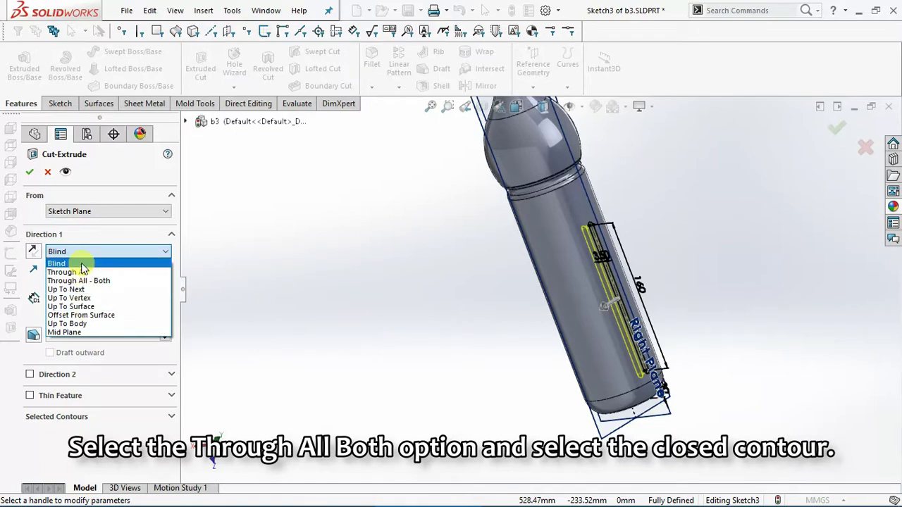
{"action": "left_click", "coordinate": [78, 280]}
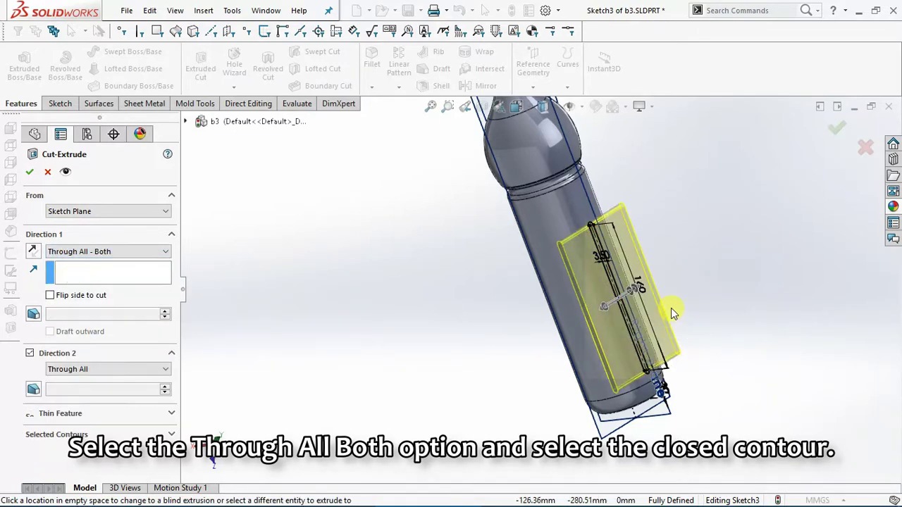
{"action": "left_click", "coordinate": [29, 173]}
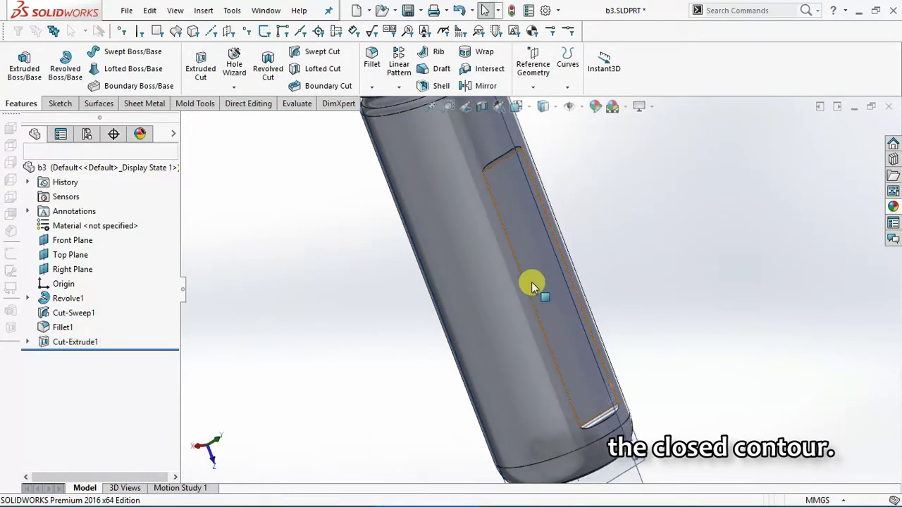
Step: Orbit and zoom in on the freshly cut slot opening
{"action": "mouse_move", "coordinate": [530, 224]}
{"action": "middle_mouse_down"}
{"action": "mouse_move", "coordinate": [477, 185]}
{"action": "mouse_move", "coordinate": [408, 193]}
{"action": "mouse_move", "coordinate": [408, 257]}
{"action": "mouse_move", "coordinate": [477, 196]}
{"action": "mouse_move", "coordinate": [423, 162]}
{"action": "mouse_move", "coordinate": [432, 187]}
{"action": "middle_mouse_up"}
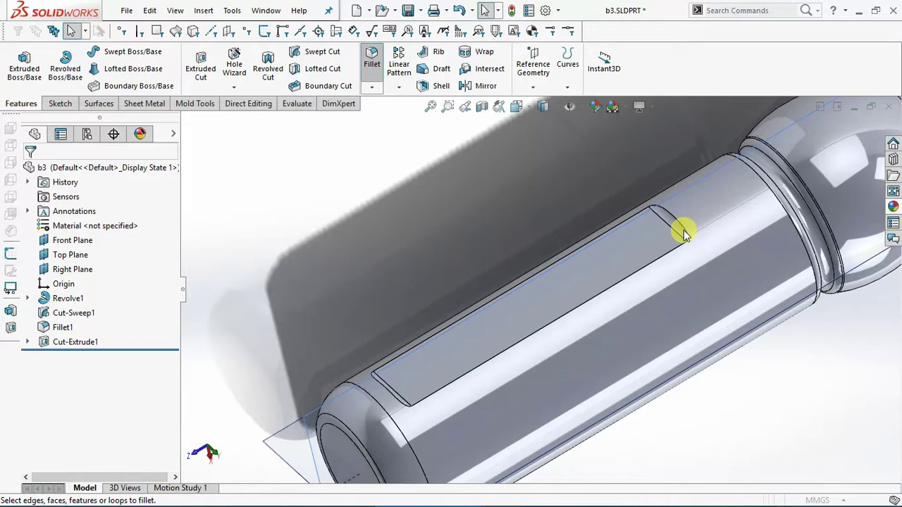
{"action": "scroll", "coordinate": [682, 224], "scroll_direction": "down", "scroll_amount": 2}
{"action": "scroll", "coordinate": [662, 219], "scroll_direction": "down", "scroll_amount": 2}
{"action": "scroll", "coordinate": [634, 224], "scroll_direction": "down", "scroll_amount": 3}
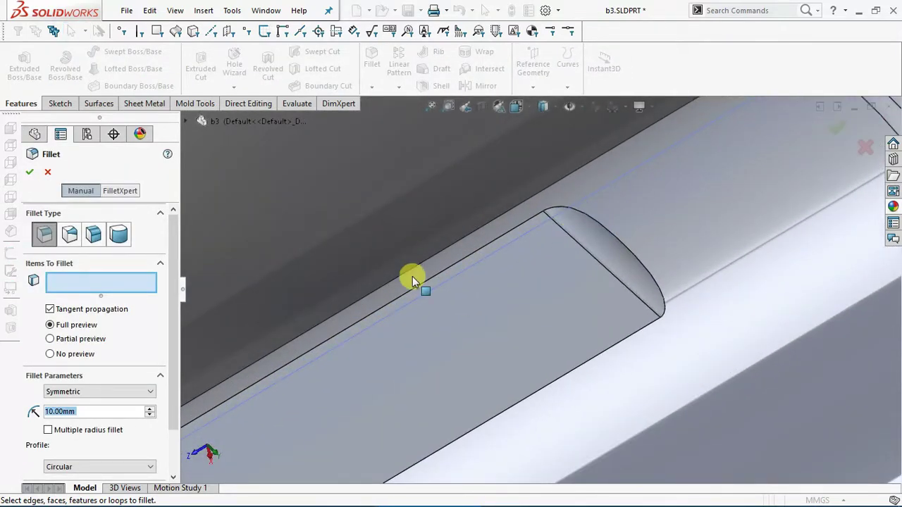
Step: Apply a 5 mm fillet to the three slot faces
{"action": "type", "text": "5"}
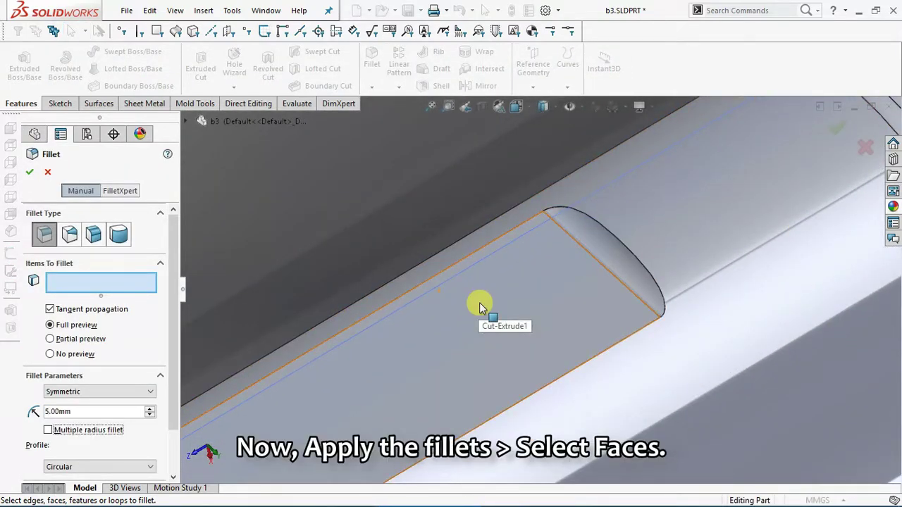
{"action": "left_click", "coordinate": [512, 309]}
{"action": "left_click", "coordinate": [618, 258]}
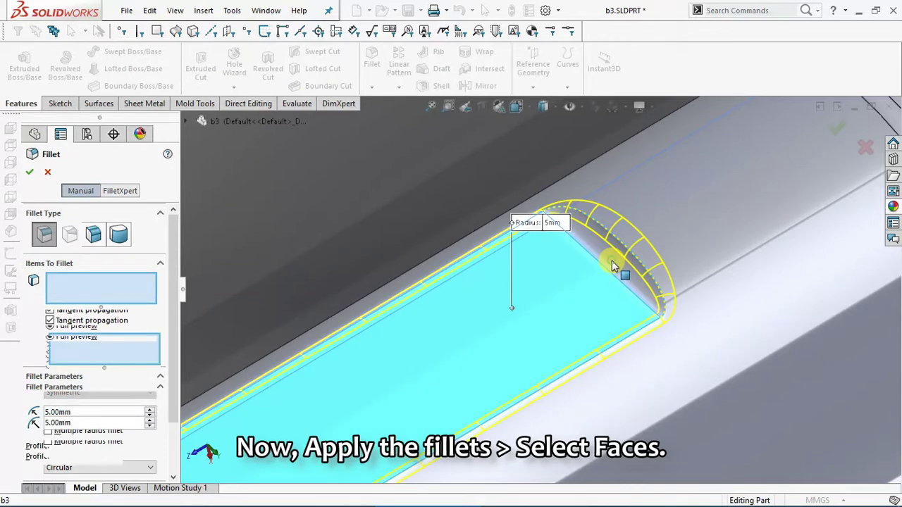
{"action": "scroll", "coordinate": [427, 393], "scroll_direction": "up", "scroll_amount": 3}
{"action": "mouse_move", "coordinate": [427, 392]}
{"action": "middle_mouse_down"}
{"action": "mouse_move", "coordinate": [354, 422]}
{"action": "mouse_move", "coordinate": [445, 324]}
{"action": "mouse_move", "coordinate": [486, 330]}
{"action": "mouse_move", "coordinate": [486, 338]}
{"action": "middle_mouse_up"}
{"action": "left_click", "coordinate": [446, 303]}
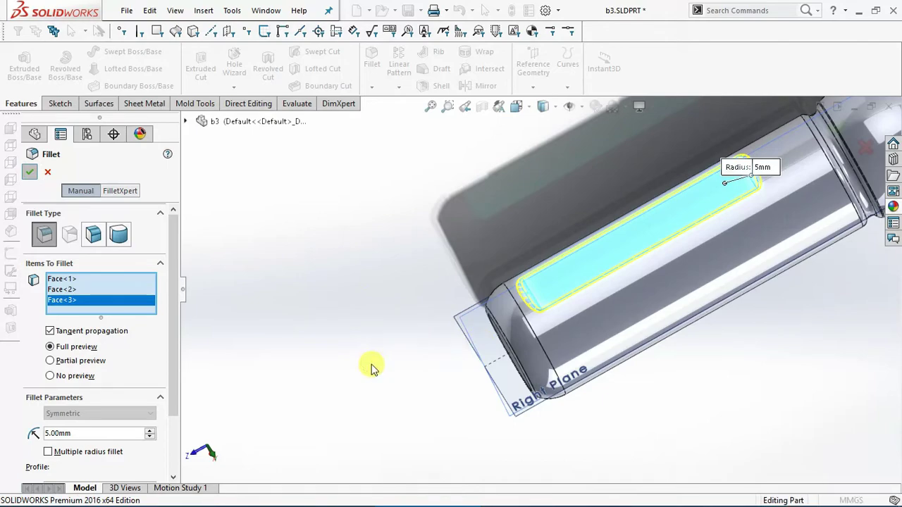
{"action": "key", "text": "Return"}
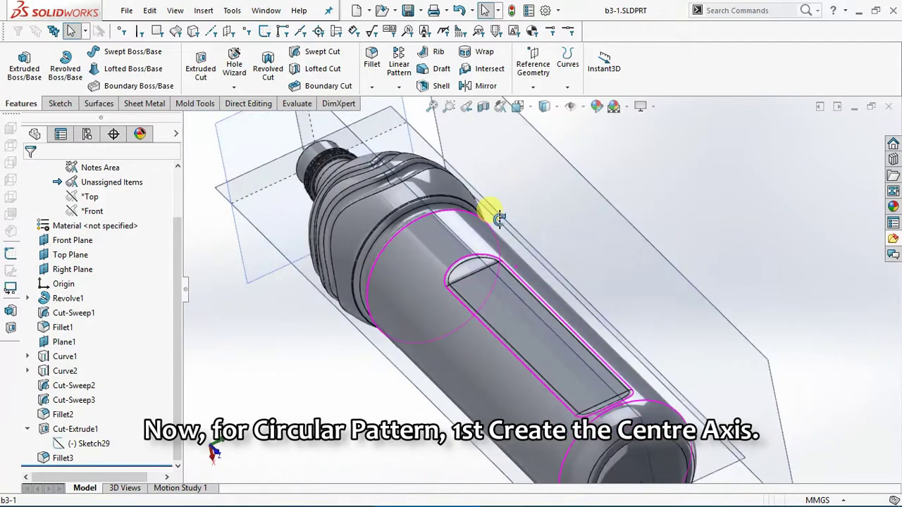
{"action": "mouse_move", "coordinate": [499, 219]}
{"action": "middle_mouse_down"}
{"action": "mouse_move", "coordinate": [518, 209]}
{"action": "mouse_move", "coordinate": [519, 241]}
{"action": "middle_mouse_up"}
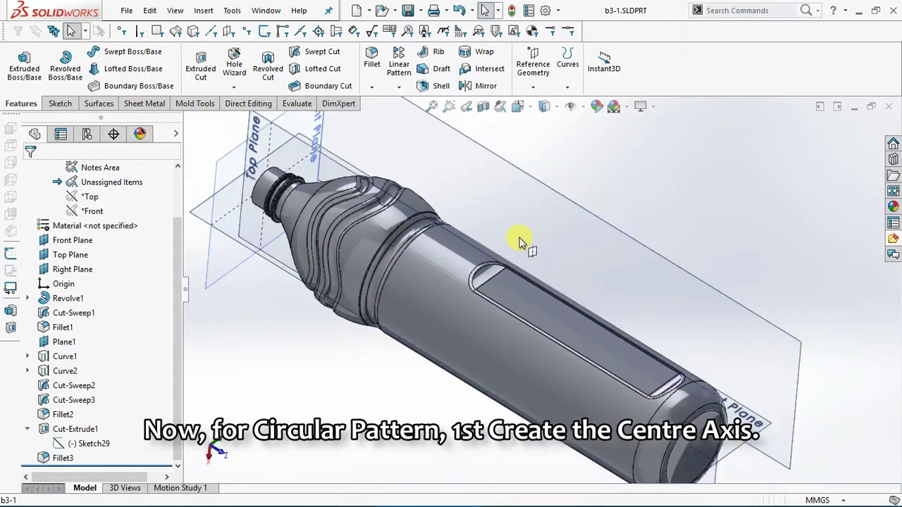
Step: Create reference axis Axis1 from the bottle's cylindrical face
{"action": "left_click", "coordinate": [537, 90]}
{"action": "left_click", "coordinate": [541, 117]}
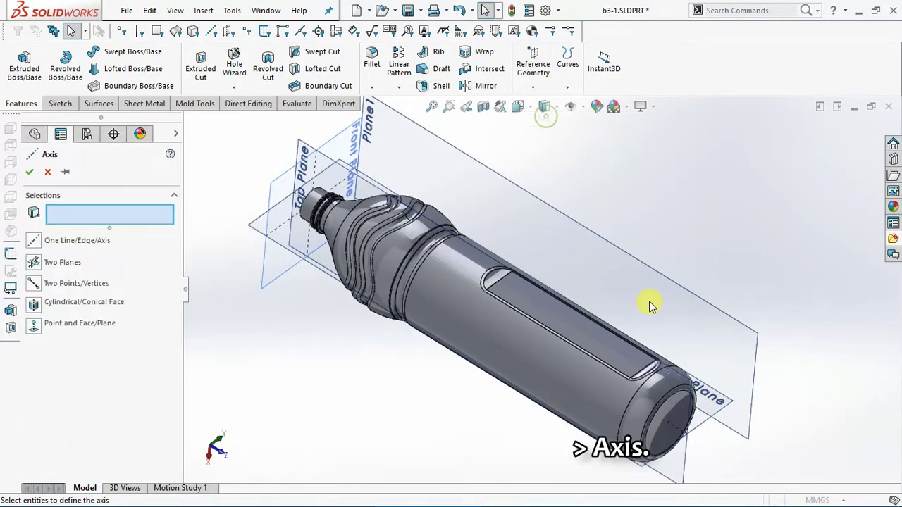
{"action": "left_click", "coordinate": [547, 368]}
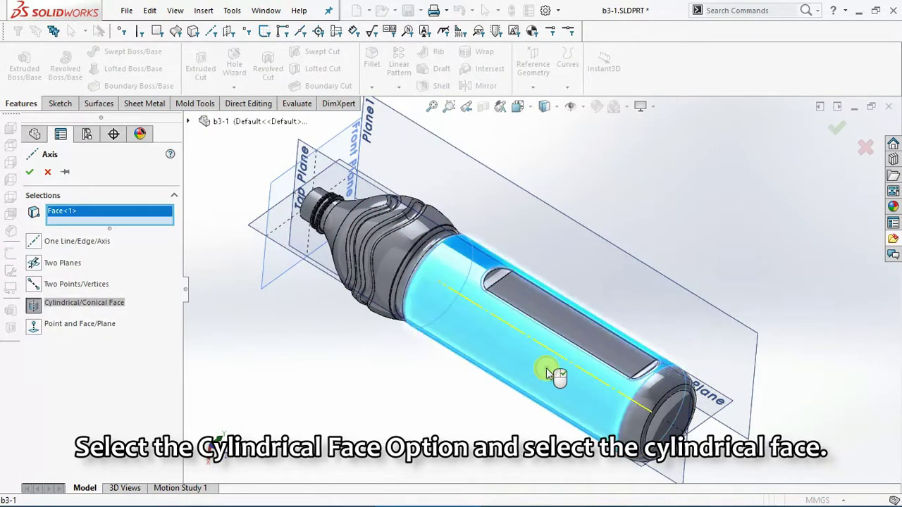
{"action": "left_click", "coordinate": [30, 175]}
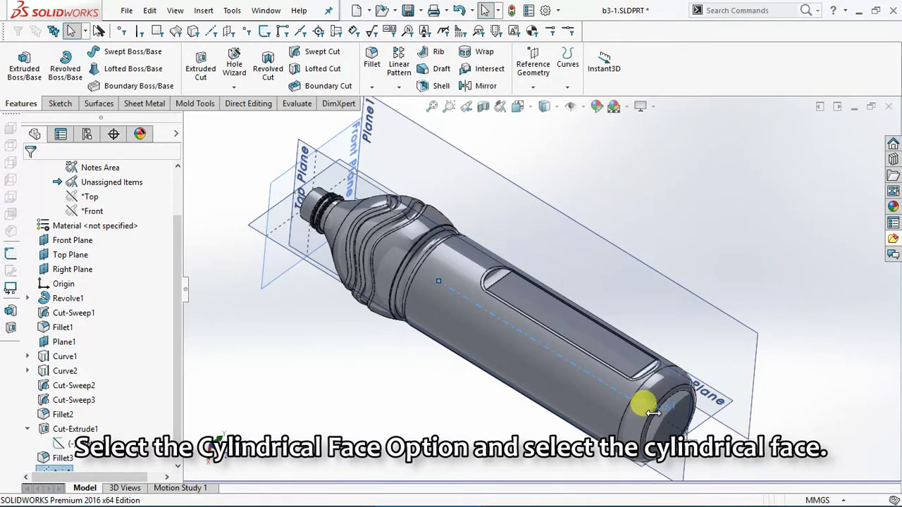
{"action": "scroll", "coordinate": [715, 368], "scroll_direction": "down", "scroll_amount": 2}
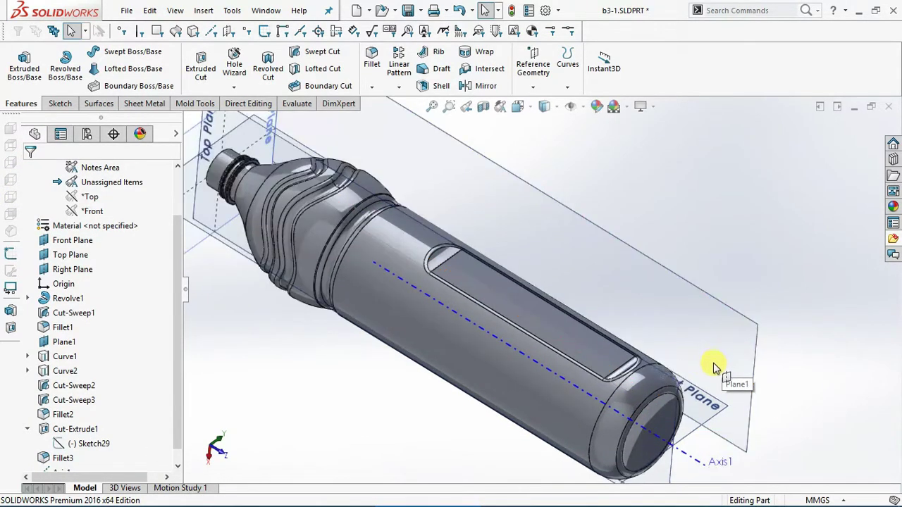
Step: Start a circular pattern using Axis1 as the rotation axis
{"action": "left_click", "coordinate": [399, 86]}
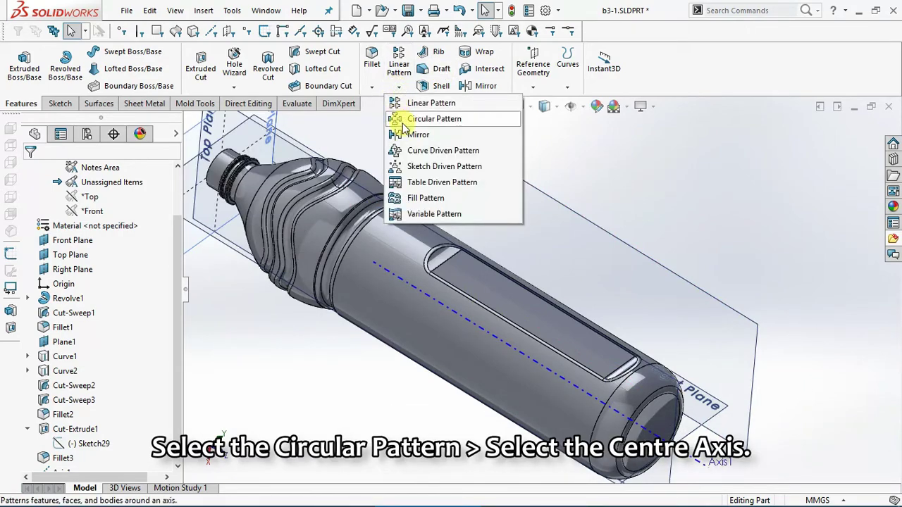
{"action": "left_click", "coordinate": [405, 121]}
{"action": "left_click", "coordinate": [100, 212]}
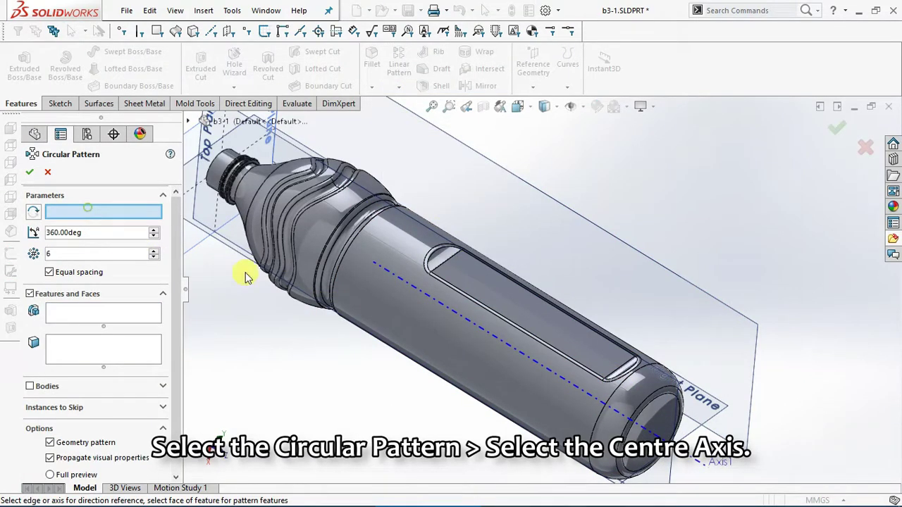
{"action": "left_click", "coordinate": [439, 308]}
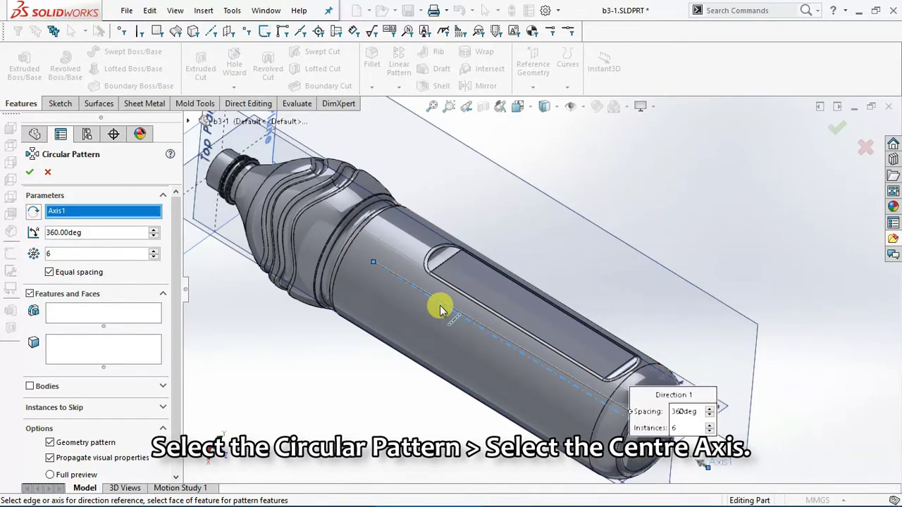
Step: Pattern Cut-Extrude1 and Fillet3 as 5 equally spaced instances over 360 degrees
{"action": "left_click", "coordinate": [97, 314]}
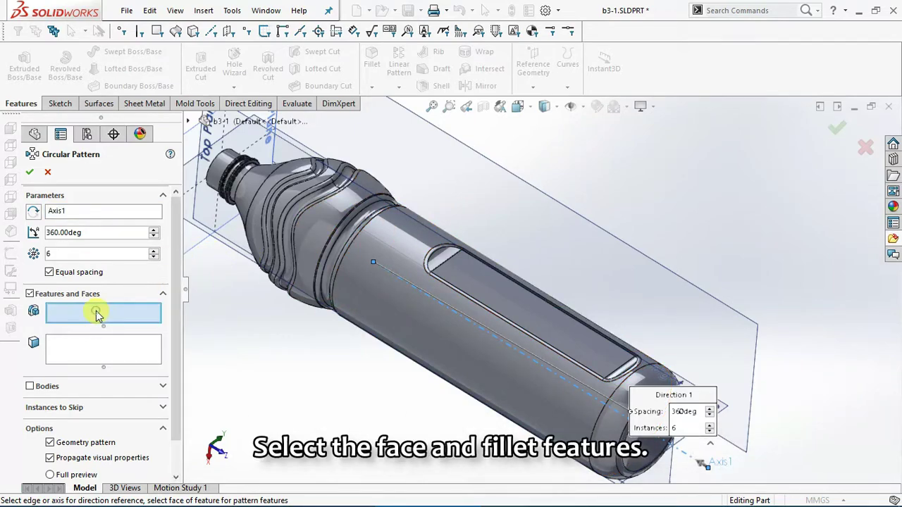
{"action": "left_click", "coordinate": [499, 284]}
{"action": "scroll", "coordinate": [486, 280], "scroll_direction": "down", "scroll_amount": 3}
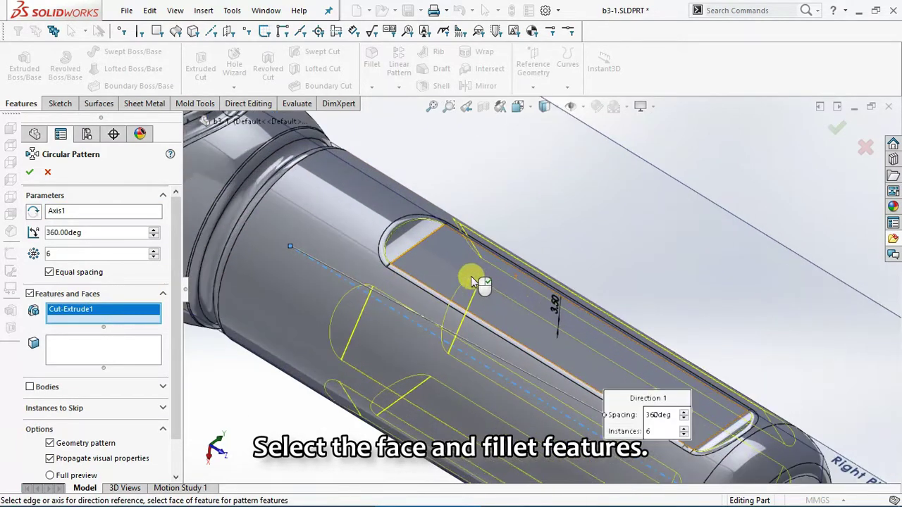
{"action": "scroll", "coordinate": [471, 276], "scroll_direction": "down", "scroll_amount": 3}
{"action": "scroll", "coordinate": [419, 221], "scroll_direction": "down", "scroll_amount": 2}
{"action": "left_click", "coordinate": [413, 189]}
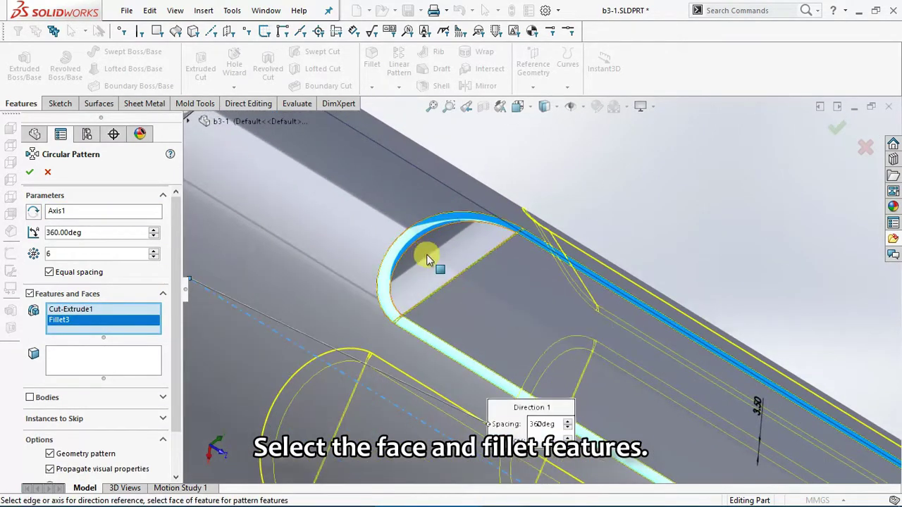
{"action": "scroll", "coordinate": [426, 254], "scroll_direction": "up", "scroll_amount": 5}
{"action": "scroll", "coordinate": [440, 291], "scroll_direction": "up", "scroll_amount": 3}
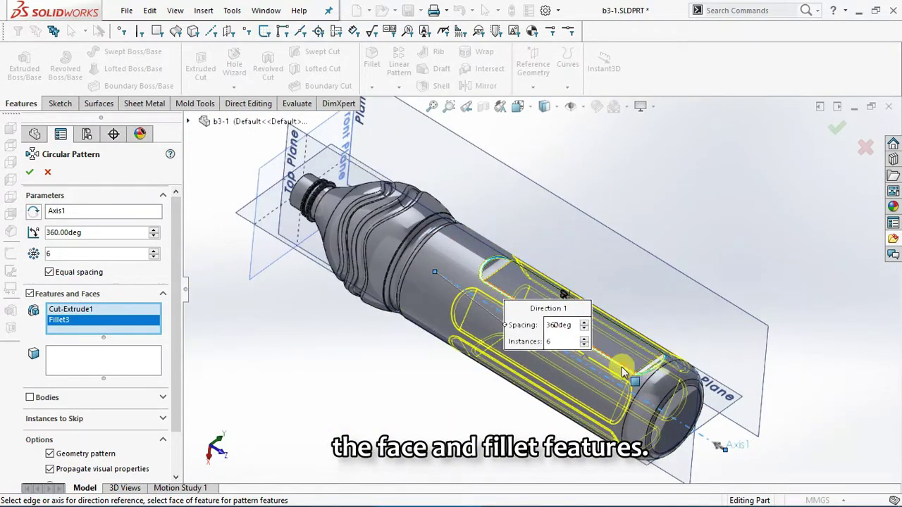
{"action": "scroll", "coordinate": [624, 370], "scroll_direction": "down", "scroll_amount": 1}
{"action": "scroll", "coordinate": [606, 359], "scroll_direction": "down", "scroll_amount": 1}
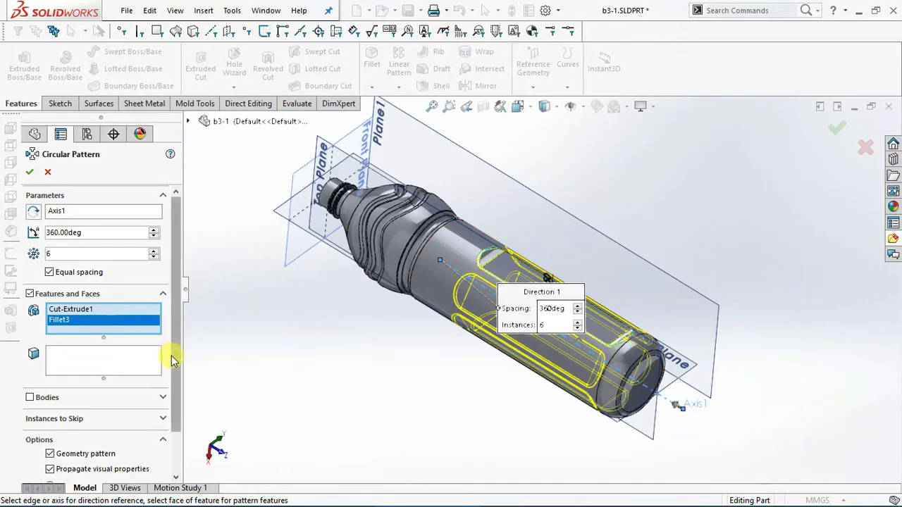
{"action": "left_click_drag", "start_coordinate": [177, 364], "coordinate": [182, 412]}
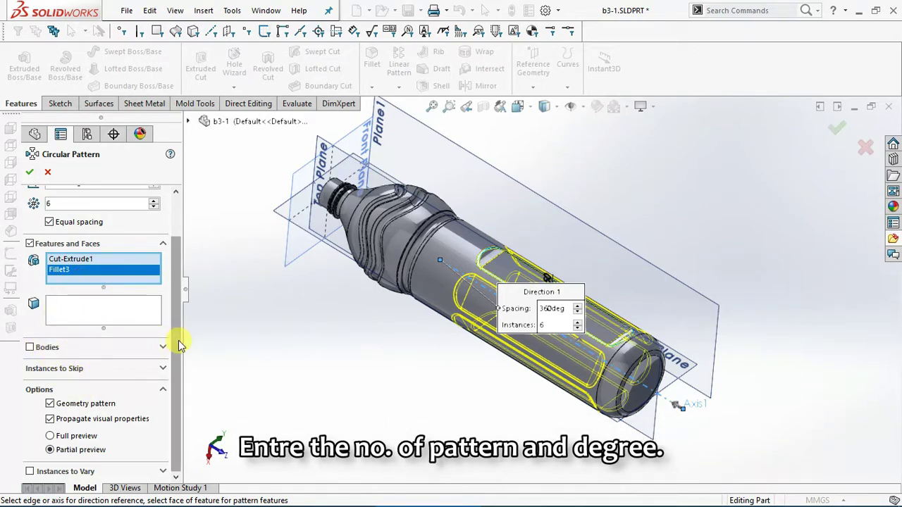
{"action": "left_click_drag", "start_coordinate": [177, 342], "coordinate": [177, 288]}
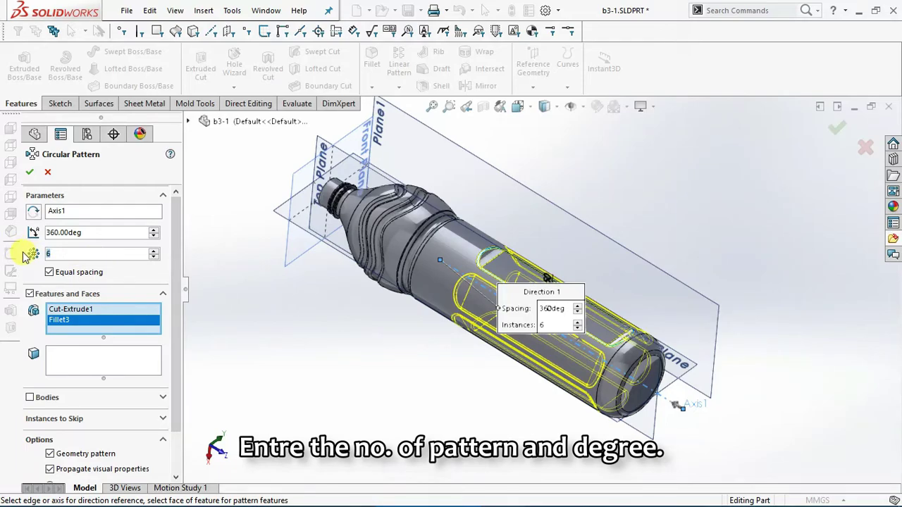
{"action": "mouse_move", "coordinate": [414, 367]}
{"action": "middle_mouse_down"}
{"action": "mouse_move", "coordinate": [380, 203]}
{"action": "mouse_move", "coordinate": [352, 157]}
{"action": "mouse_move", "coordinate": [382, 104]}
{"action": "mouse_move", "coordinate": [396, 98]}
{"action": "mouse_move", "coordinate": [459, 205]}
{"action": "mouse_move", "coordinate": [429, 243]}
{"action": "mouse_move", "coordinate": [374, 278]}
{"action": "mouse_move", "coordinate": [410, 284]}
{"action": "middle_mouse_up"}
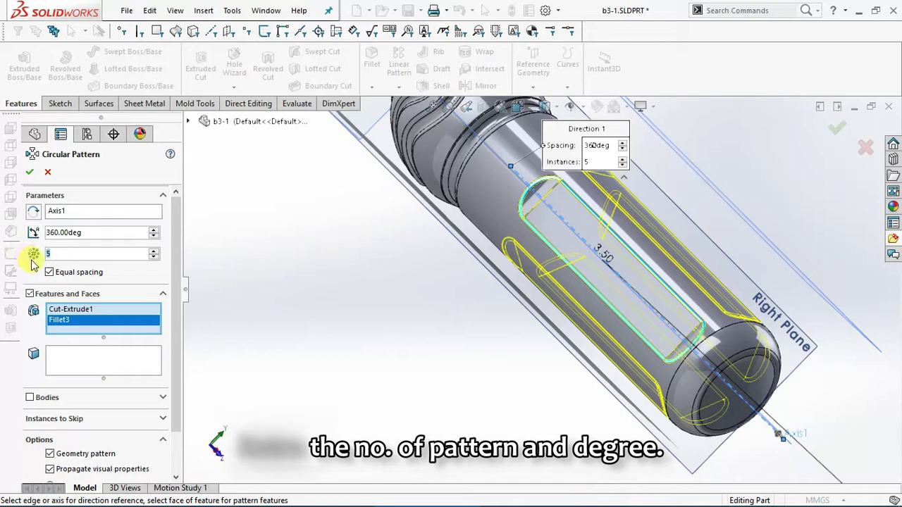
Step: Pattern the slot and fillet 5 times over 300° around Axis1, with equal spacing off
{"action": "type", "text": "6"}
{"action": "left_click", "coordinate": [102, 231]}
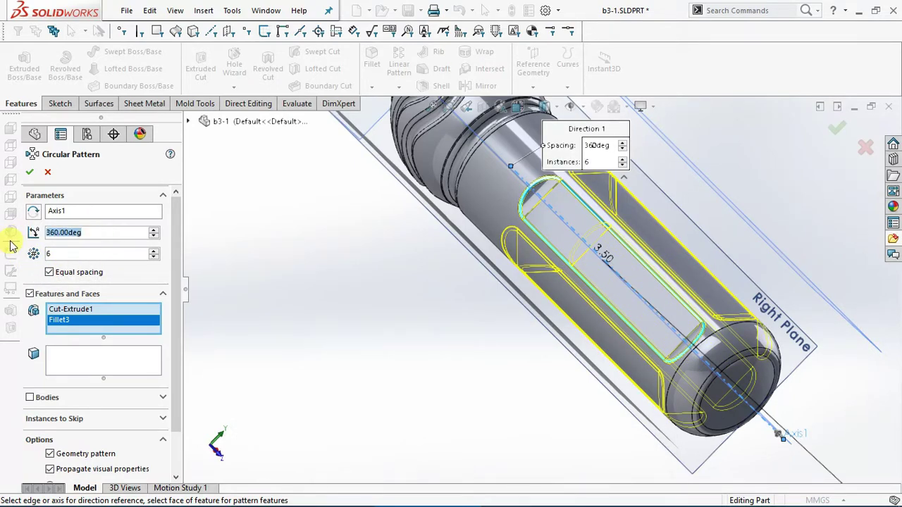
{"action": "type", "text": "300"}
{"action": "key", "text": "Tab"}
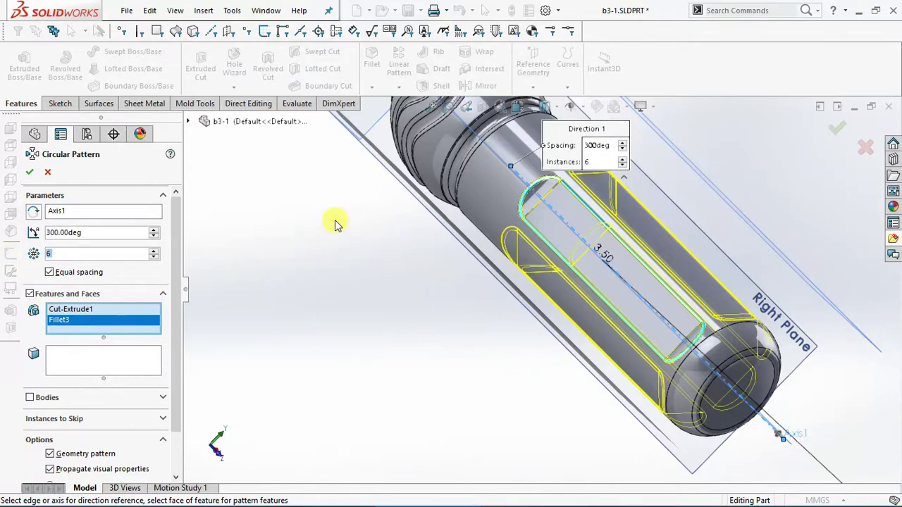
{"action": "mouse_move", "coordinate": [386, 321]}
{"action": "middle_mouse_down"}
{"action": "mouse_move", "coordinate": [595, 187]}
{"action": "mouse_move", "coordinate": [624, 193]}
{"action": "mouse_move", "coordinate": [670, 274]}
{"action": "mouse_move", "coordinate": [655, 185]}
{"action": "mouse_move", "coordinate": [606, 211]}
{"action": "middle_mouse_up"}
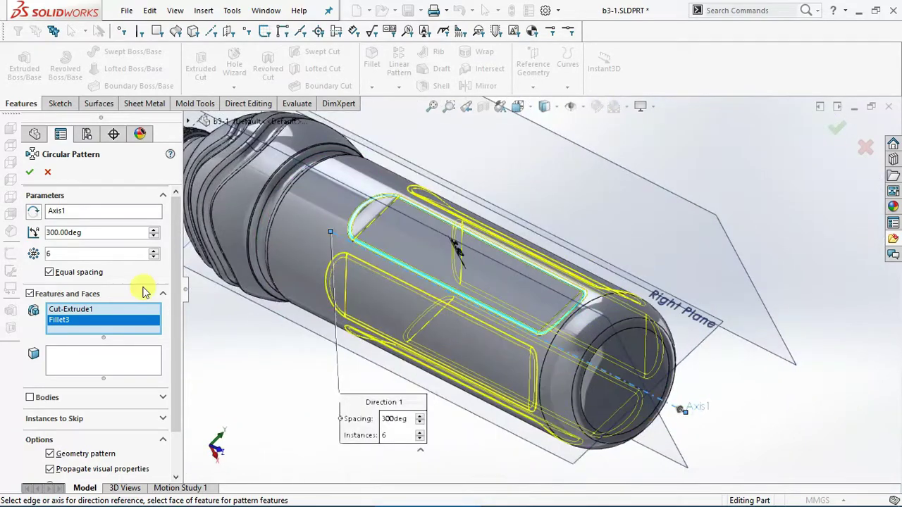
{"action": "type", "text": "5"}
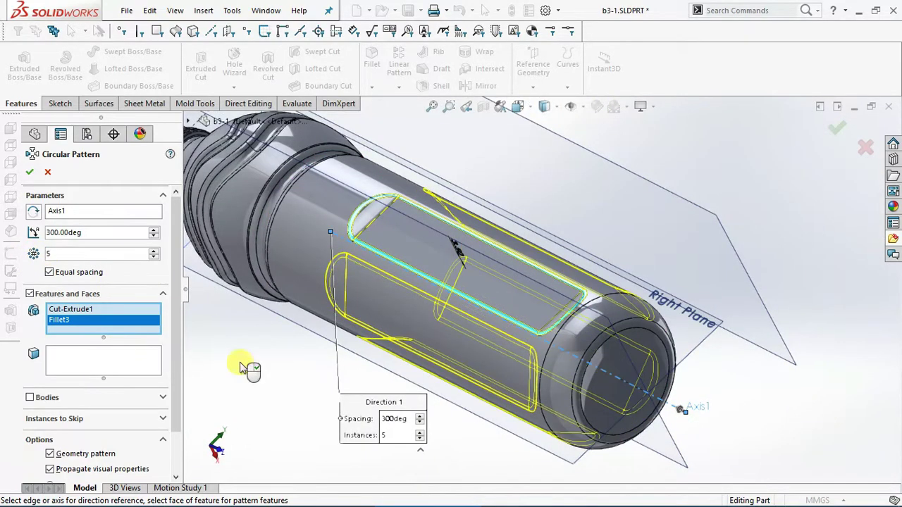
{"action": "mouse_move", "coordinate": [322, 374]}
{"action": "middle_mouse_down"}
{"action": "mouse_move", "coordinate": [477, 288]}
{"action": "mouse_move", "coordinate": [453, 266]}
{"action": "mouse_move", "coordinate": [439, 233]}
{"action": "mouse_move", "coordinate": [446, 261]}
{"action": "mouse_move", "coordinate": [496, 240]}
{"action": "mouse_move", "coordinate": [494, 268]}
{"action": "middle_mouse_up"}
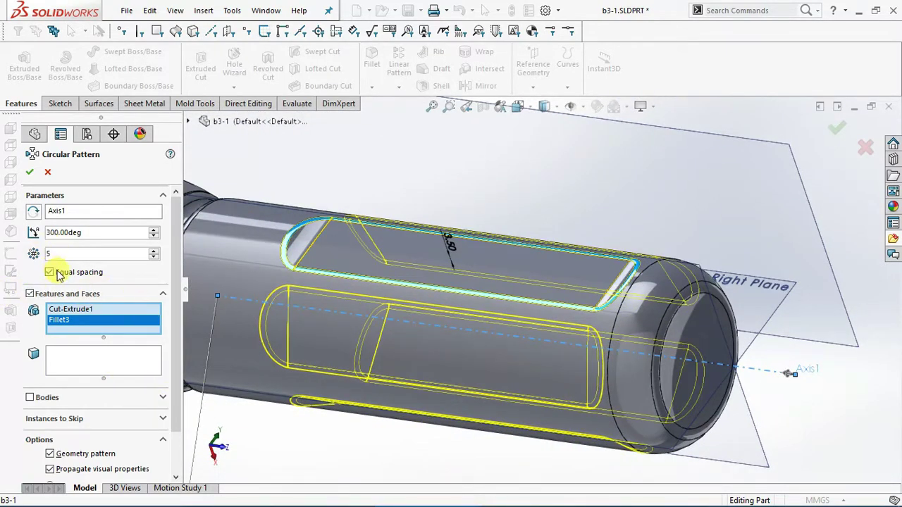
{"action": "mouse_move", "coordinate": [242, 292]}
{"action": "middle_mouse_down"}
{"action": "mouse_move", "coordinate": [413, 313]}
{"action": "mouse_move", "coordinate": [372, 313]}
{"action": "mouse_move", "coordinate": [341, 329]}
{"action": "mouse_move", "coordinate": [423, 310]}
{"action": "mouse_move", "coordinate": [519, 304]}
{"action": "mouse_move", "coordinate": [479, 296]}
{"action": "mouse_move", "coordinate": [446, 231]}
{"action": "mouse_move", "coordinate": [477, 437]}
{"action": "mouse_move", "coordinate": [550, 363]}
{"action": "mouse_move", "coordinate": [483, 344]}
{"action": "mouse_move", "coordinate": [484, 296]}
{"action": "mouse_move", "coordinate": [653, 370]}
{"action": "mouse_move", "coordinate": [695, 369]}
{"action": "mouse_move", "coordinate": [664, 317]}
{"action": "mouse_move", "coordinate": [664, 261]}
{"action": "mouse_move", "coordinate": [709, 275]}
{"action": "mouse_move", "coordinate": [761, 322]}
{"action": "mouse_move", "coordinate": [749, 334]}
{"action": "mouse_move", "coordinate": [754, 346]}
{"action": "mouse_move", "coordinate": [740, 338]}
{"action": "middle_mouse_up"}
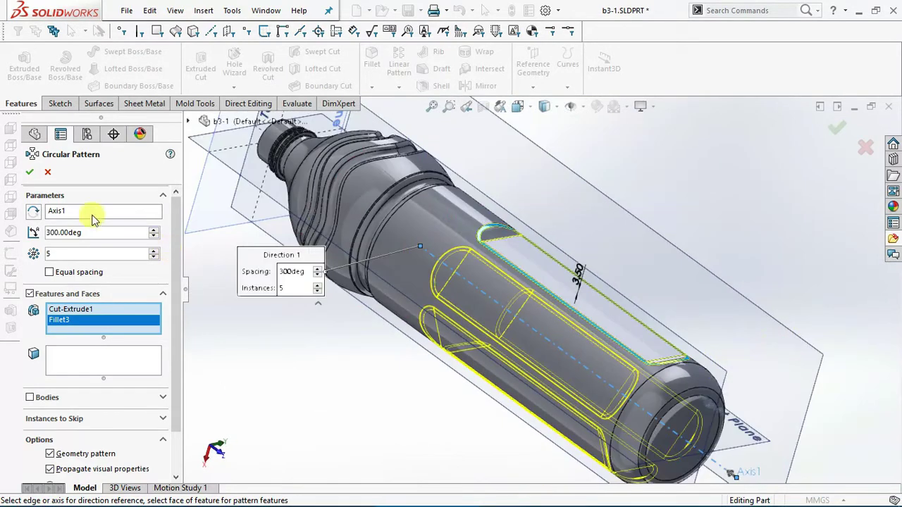
{"action": "left_click", "coordinate": [28, 173]}
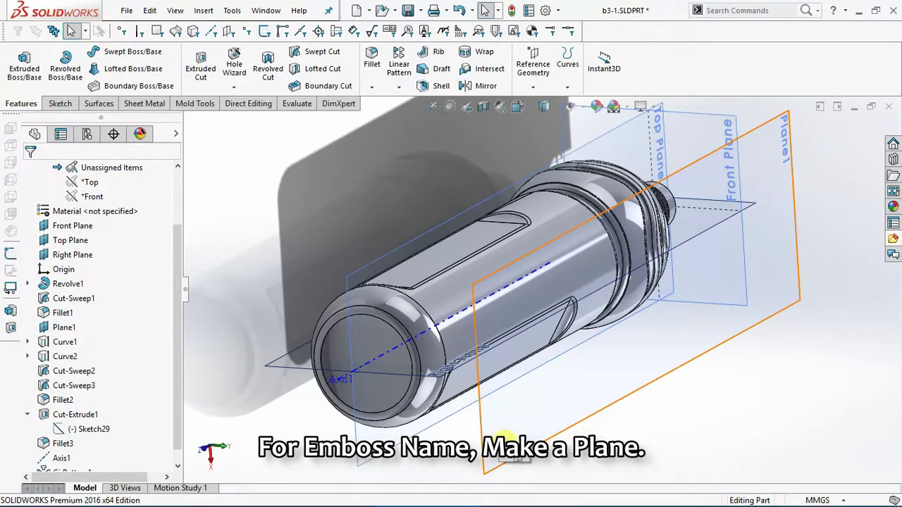
Step: Start a new plane using Axis1 as the first reference and the Top Plane at 90° as the second
{"action": "left_click", "coordinate": [543, 84]}
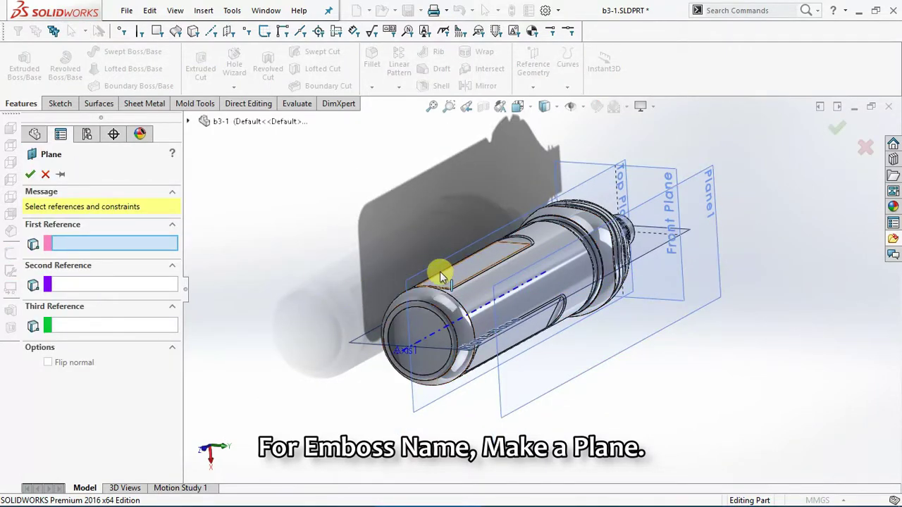
{"action": "left_click", "coordinate": [427, 272]}
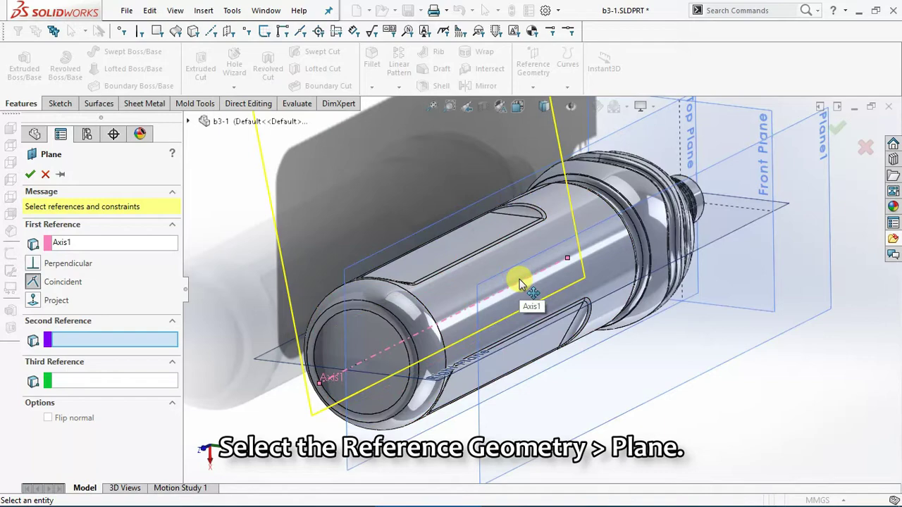
{"action": "left_click", "coordinate": [354, 270]}
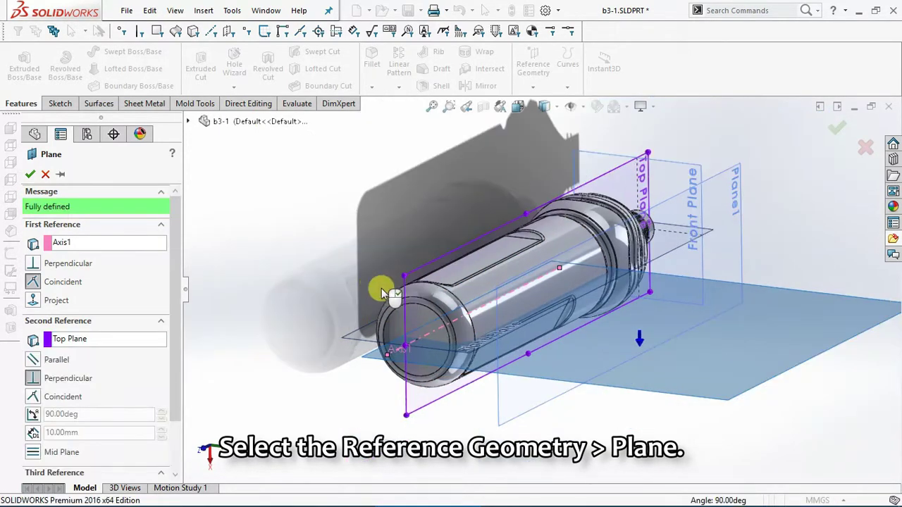
{"action": "mouse_move", "coordinate": [382, 289]}
{"action": "middle_mouse_down"}
{"action": "mouse_move", "coordinate": [405, 259]}
{"action": "mouse_move", "coordinate": [383, 258]}
{"action": "mouse_move", "coordinate": [411, 257]}
{"action": "mouse_move", "coordinate": [399, 258]}
{"action": "mouse_move", "coordinate": [381, 293]}
{"action": "mouse_move", "coordinate": [127, 329]}
{"action": "middle_mouse_up"}
{"action": "left_click", "coordinate": [79, 341]}
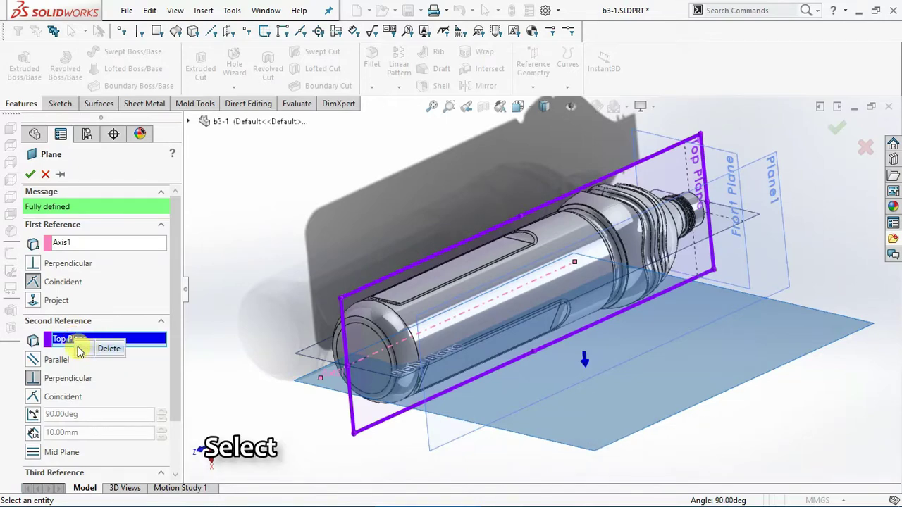
Step: Swap the Top Plane reference for two opposite slot faces, then cancel the plane
{"action": "key", "text": "Delete"}
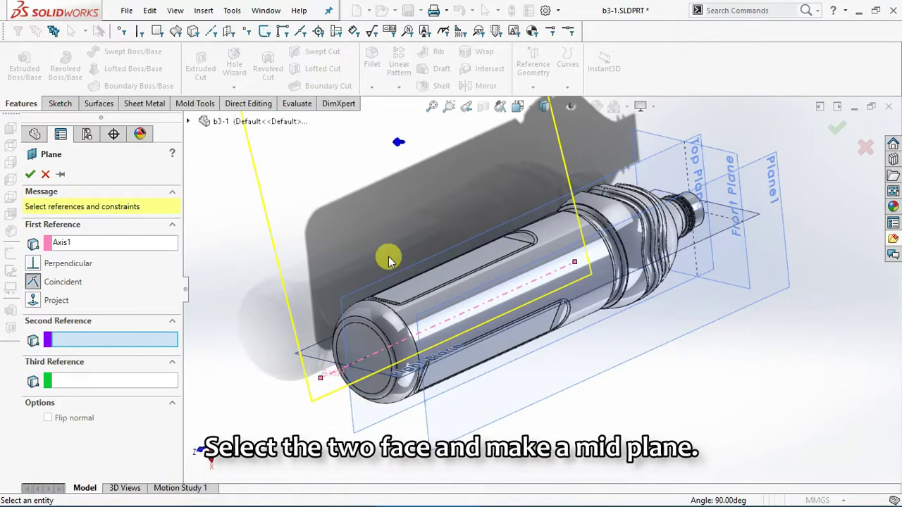
{"action": "left_click", "coordinate": [424, 282]}
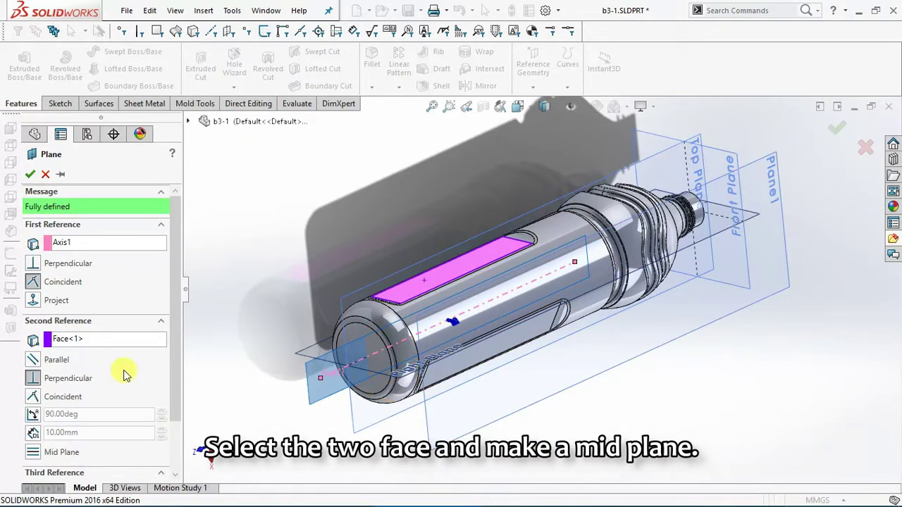
{"action": "left_click", "coordinate": [176, 373]}
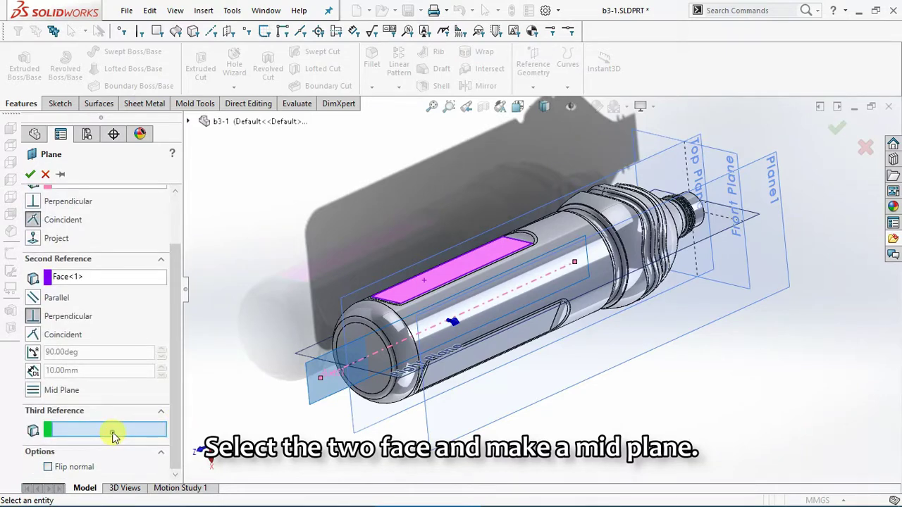
{"action": "left_click", "coordinate": [476, 355]}
{"action": "mouse_move", "coordinate": [475, 358]}
{"action": "middle_mouse_down"}
{"action": "mouse_move", "coordinate": [477, 308]}
{"action": "mouse_move", "coordinate": [473, 339]}
{"action": "middle_mouse_up"}
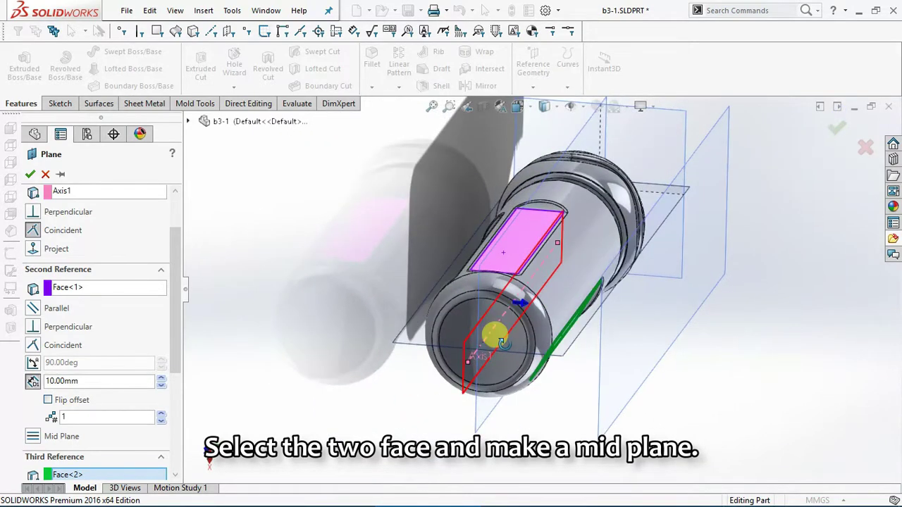
{"action": "scroll", "coordinate": [117, 412], "scroll_direction": "down", "scroll_amount": 1}
{"action": "scroll", "coordinate": [95, 423], "scroll_direction": "down", "scroll_amount": 2}
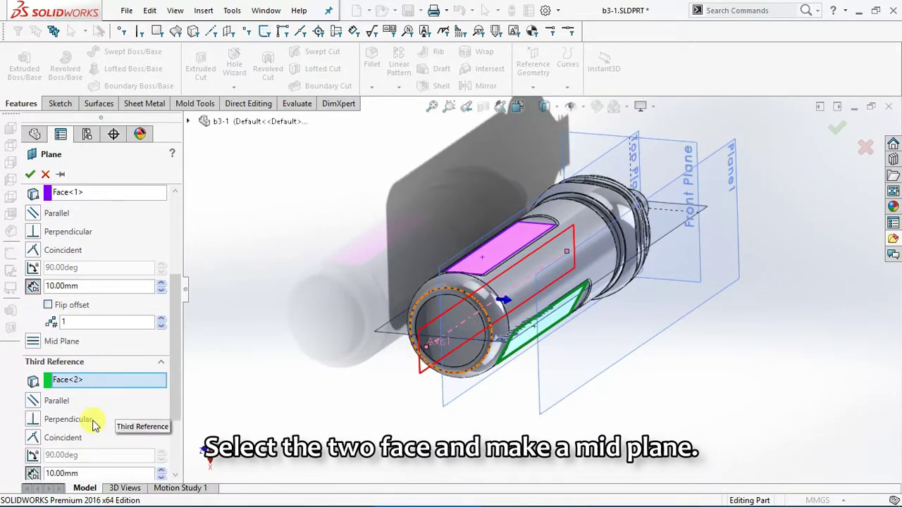
{"action": "mouse_move", "coordinate": [591, 317]}
{"action": "middle_mouse_down"}
{"action": "mouse_move", "coordinate": [584, 267]}
{"action": "mouse_move", "coordinate": [587, 242]}
{"action": "mouse_move", "coordinate": [597, 239]}
{"action": "mouse_move", "coordinate": [463, 291]}
{"action": "middle_mouse_up"}
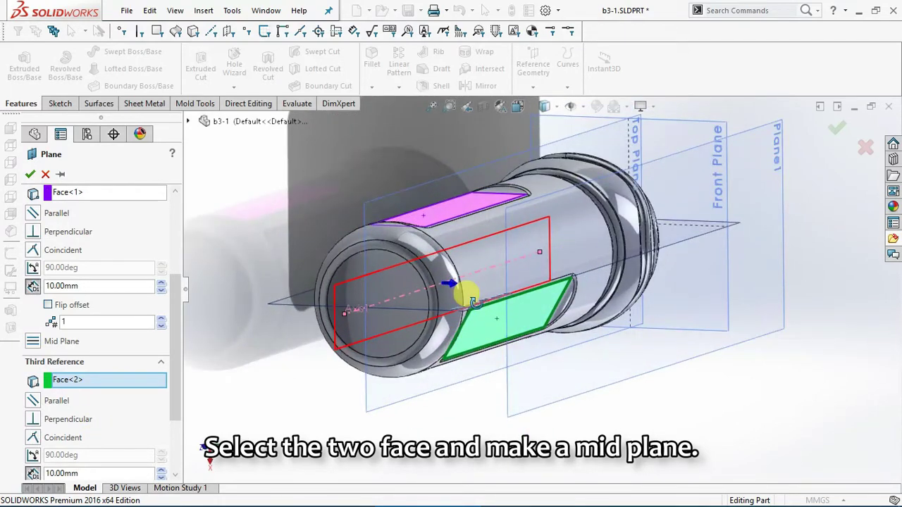
{"action": "scroll", "coordinate": [112, 201], "scroll_direction": "up", "scroll_amount": 2}
{"action": "scroll", "coordinate": [46, 180], "scroll_direction": "up", "scroll_amount": 1}
{"action": "left_click", "coordinate": [45, 175]}
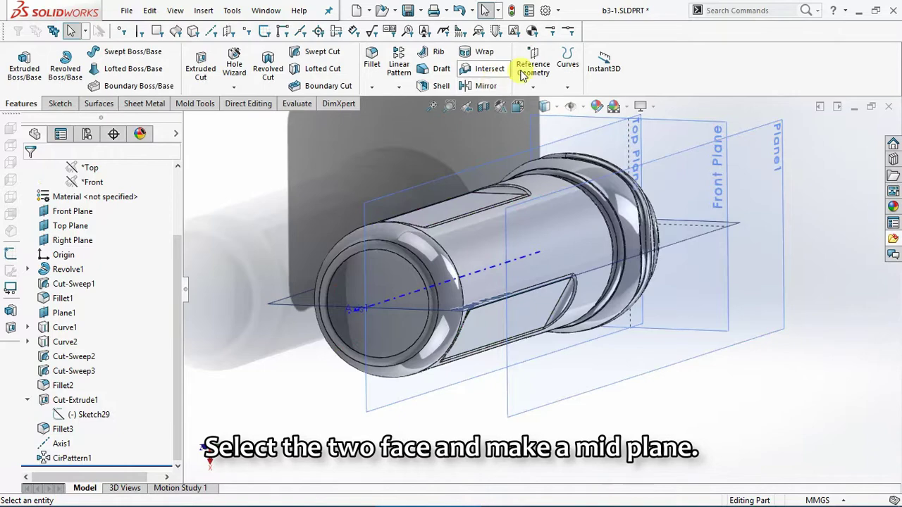
Step: Create Plane4 as a mid plane between the top and opposite slot faces, with the offset flipped
{"action": "left_click", "coordinate": [533, 75]}
{"action": "left_click", "coordinate": [536, 101]}
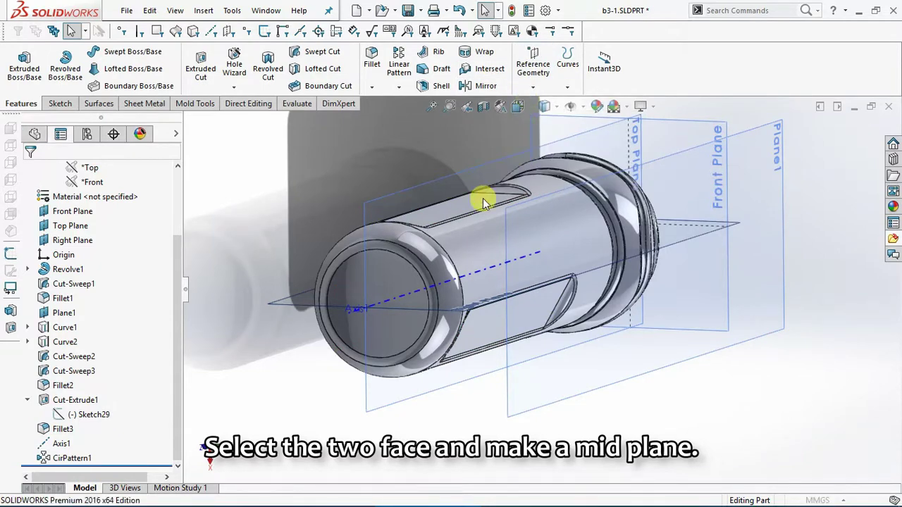
{"action": "left_click", "coordinate": [430, 217]}
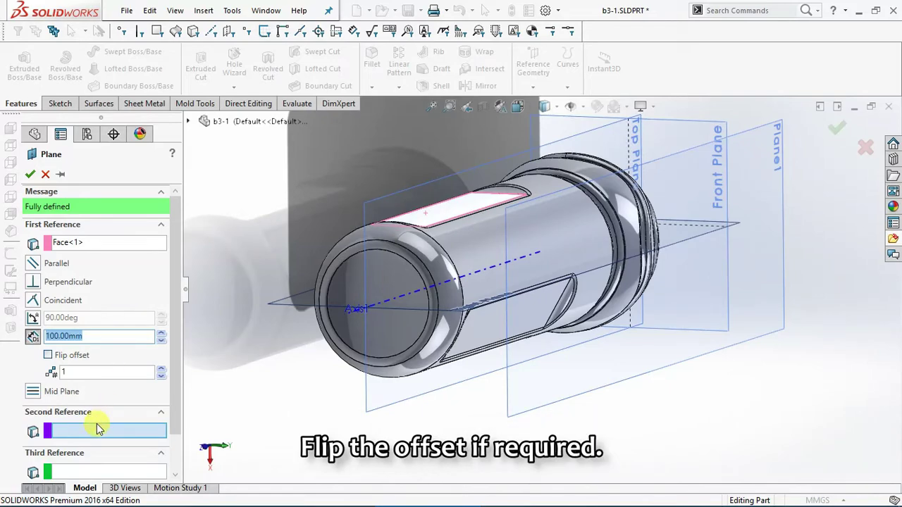
{"action": "left_click", "coordinate": [488, 333]}
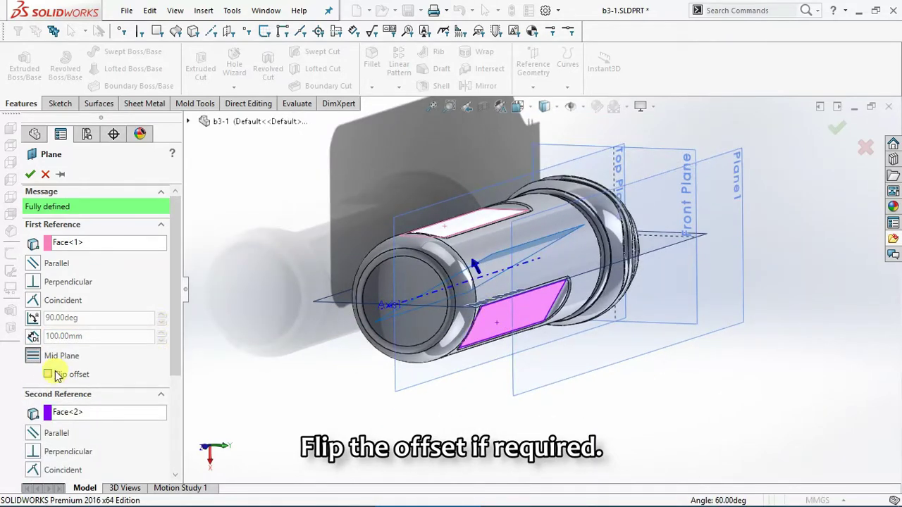
{"action": "left_click", "coordinate": [46, 374]}
{"action": "mouse_move", "coordinate": [402, 309]}
{"action": "middle_mouse_down"}
{"action": "mouse_move", "coordinate": [419, 288]}
{"action": "mouse_move", "coordinate": [388, 288]}
{"action": "mouse_move", "coordinate": [402, 292]}
{"action": "mouse_move", "coordinate": [389, 300]}
{"action": "middle_mouse_up"}
{"action": "left_click", "coordinate": [30, 175]}
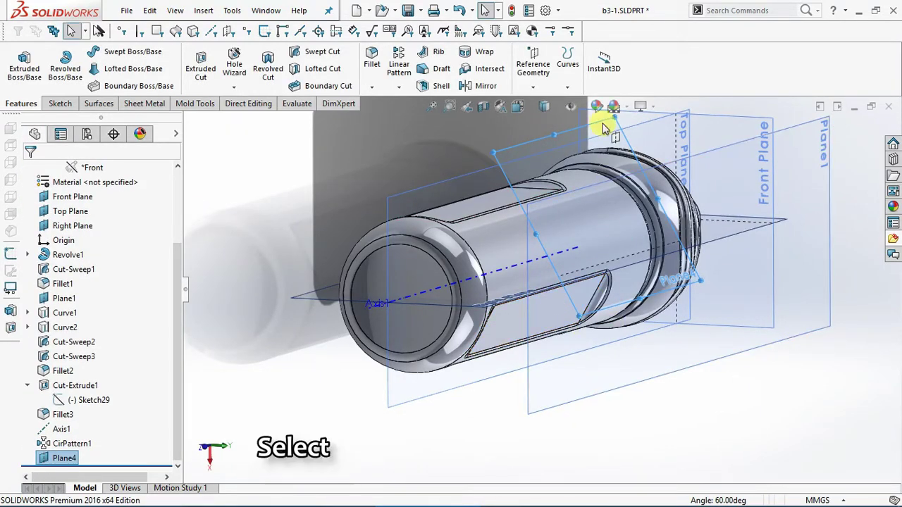
Step: Open a new sketch on Plane4 and orient the view onto the slots
{"action": "left_click", "coordinate": [516, 149]}
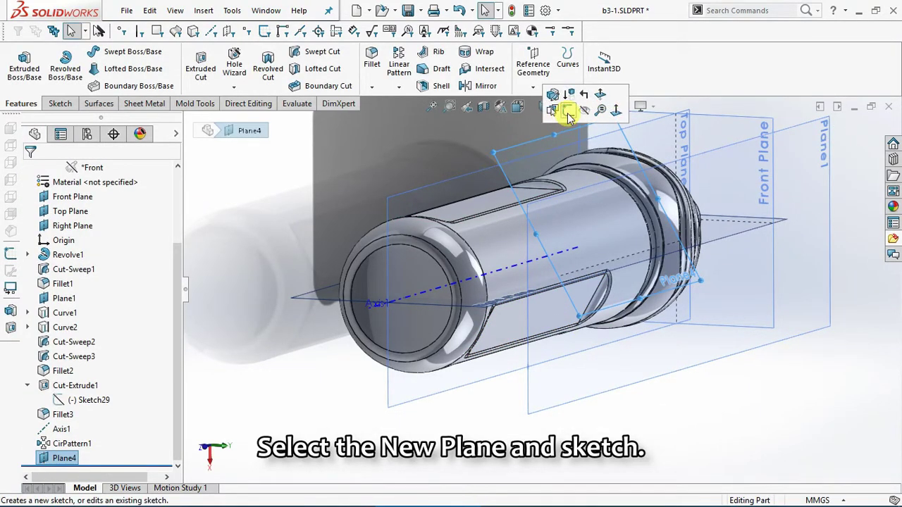
{"action": "left_click", "coordinate": [568, 108]}
{"action": "scroll", "coordinate": [634, 272], "scroll_direction": "down", "scroll_amount": 2}
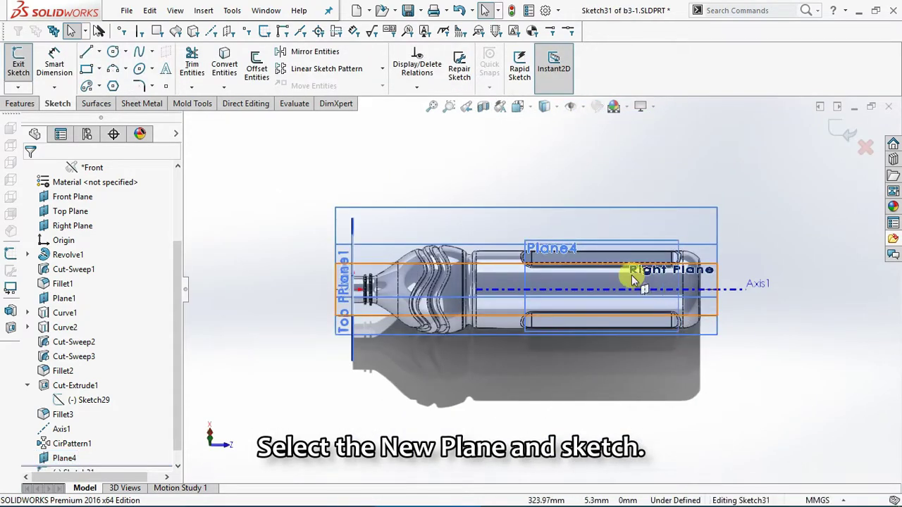
{"action": "scroll", "coordinate": [603, 281], "scroll_direction": "down", "scroll_amount": 3}
{"action": "scroll", "coordinate": [599, 298], "scroll_direction": "down", "scroll_amount": 3}
{"action": "scroll", "coordinate": [598, 303], "scroll_direction": "up", "scroll_amount": 2}
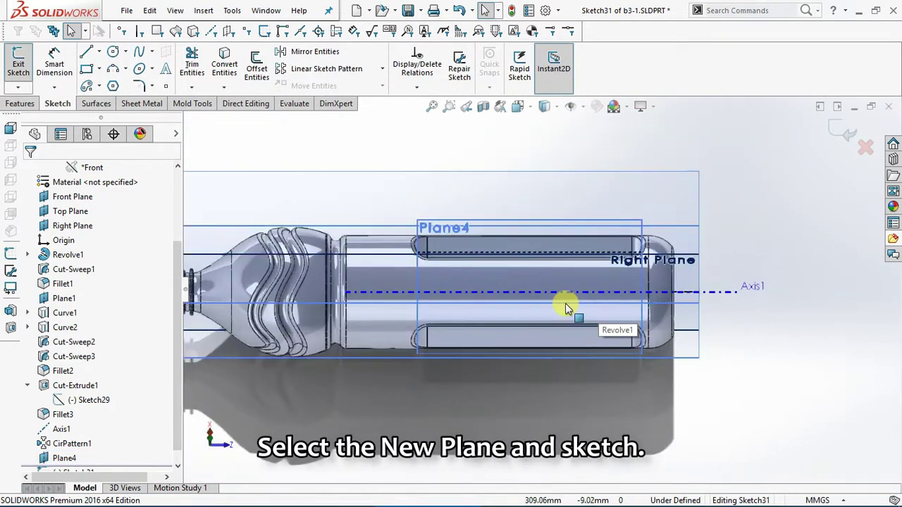
{"action": "key", "text": "ctrl+8"}
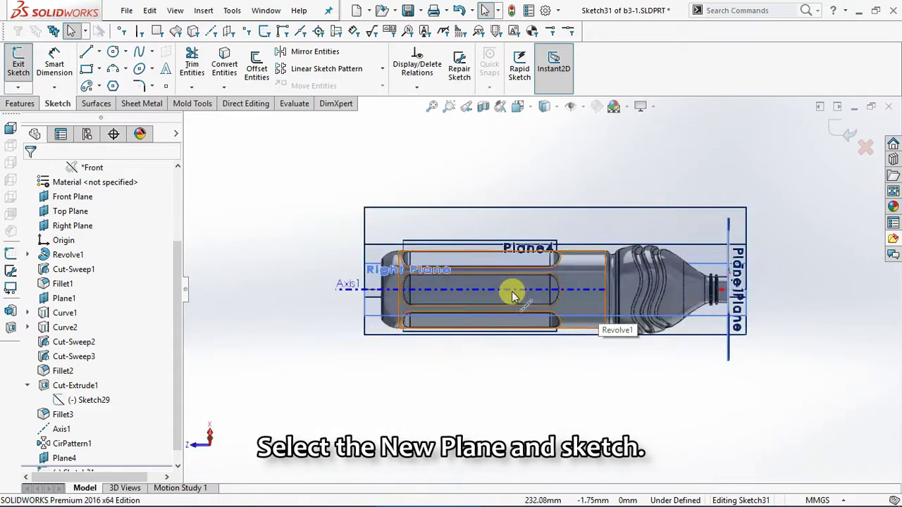
{"action": "key", "text": "ctrl+8"}
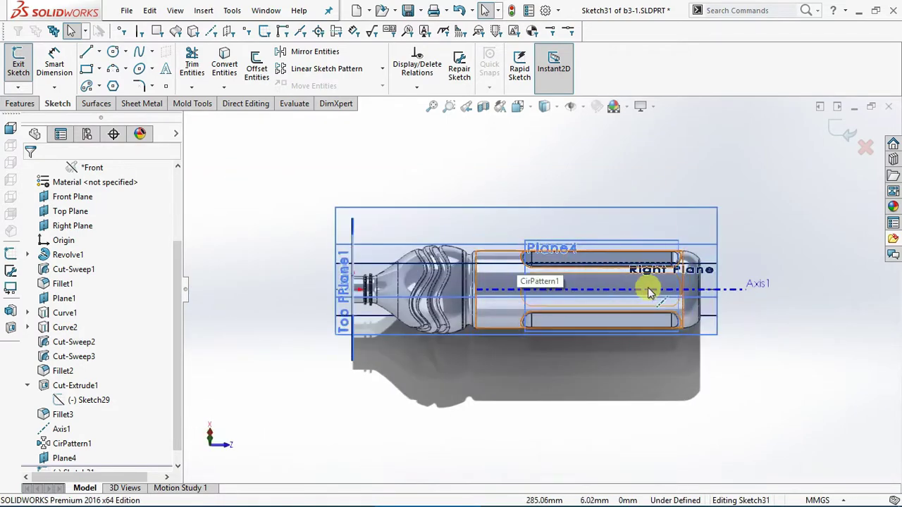
{"action": "scroll", "coordinate": [648, 288], "scroll_direction": "down", "scroll_amount": 3}
{"action": "scroll", "coordinate": [658, 284], "scroll_direction": "down", "scroll_amount": 2}
{"action": "scroll", "coordinate": [565, 242], "scroll_direction": "down", "scroll_amount": 1}
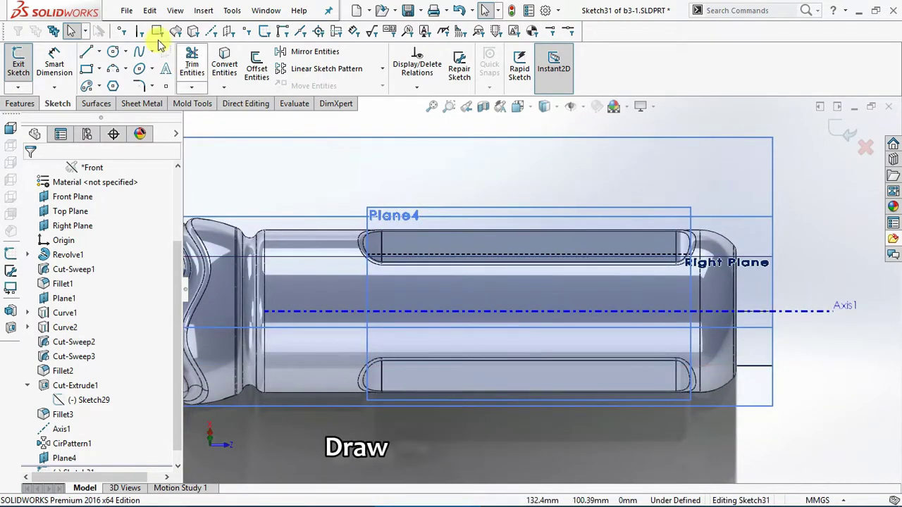
Step: Draw a horizontal construction centreline between the two slots
{"action": "left_click", "coordinate": [99, 51]}
{"action": "left_click", "coordinate": [116, 84]}
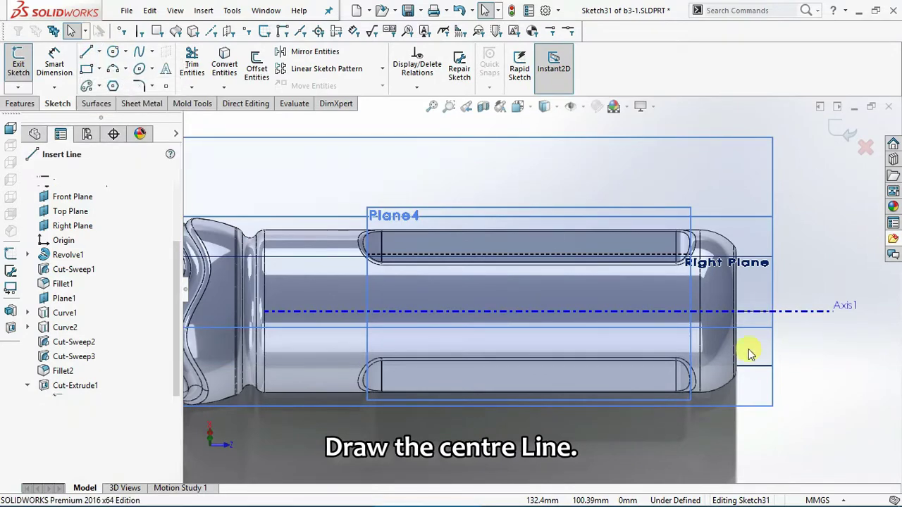
{"action": "left_click", "coordinate": [680, 339]}
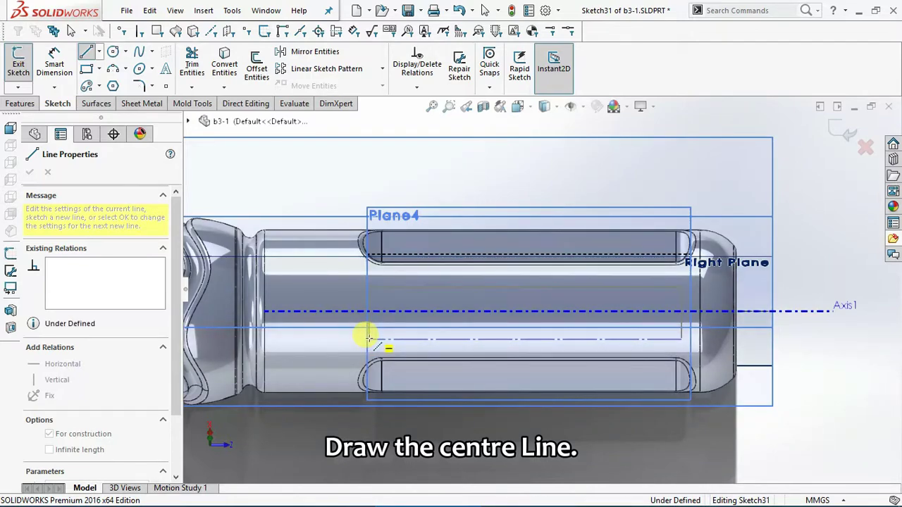
{"action": "left_click", "coordinate": [368, 339]}
{"action": "scroll", "coordinate": [634, 282], "scroll_direction": "down", "scroll_amount": 3}
{"action": "key", "text": "Escape"}
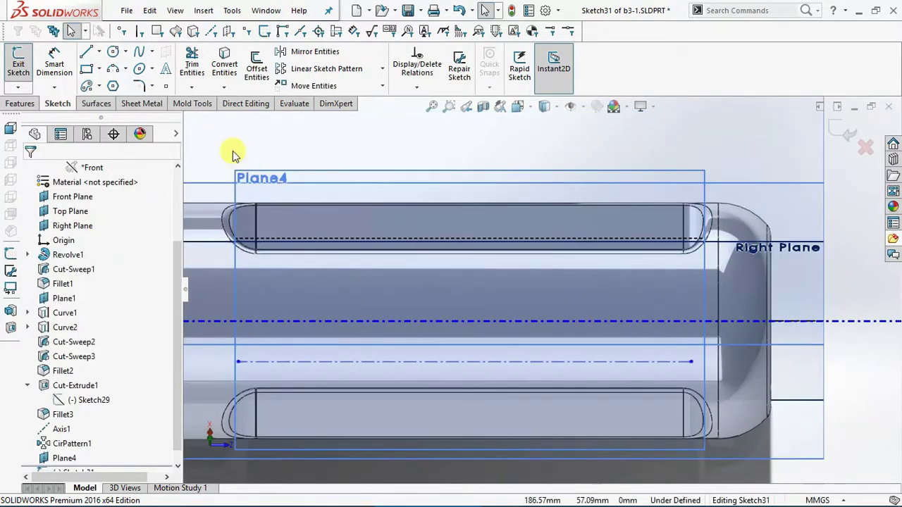
{"action": "left_click", "coordinate": [382, 218]}
{"action": "key", "text": "z"}
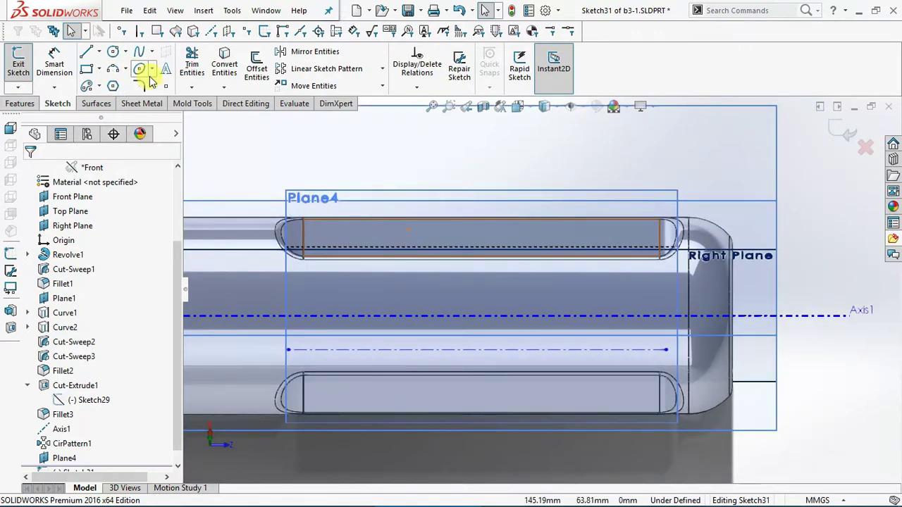
Step: Add sketch text 'CAD CAMER' along the centreline and turn off the document font
{"action": "left_click", "coordinate": [166, 69]}
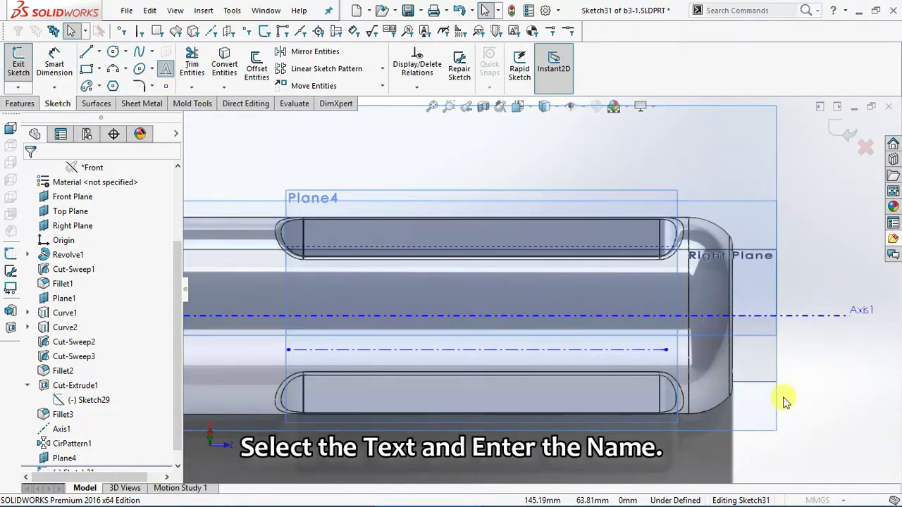
{"action": "left_click", "coordinate": [643, 350]}
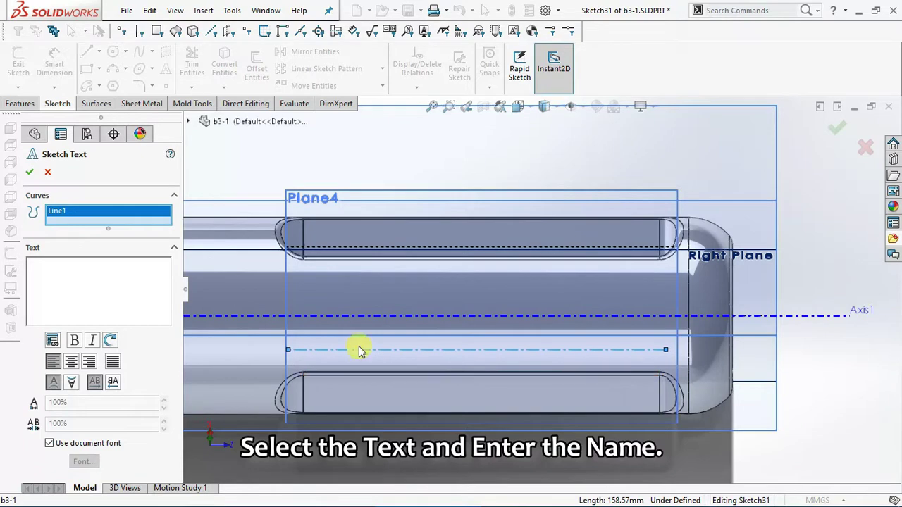
{"action": "type", "text": "ca"}
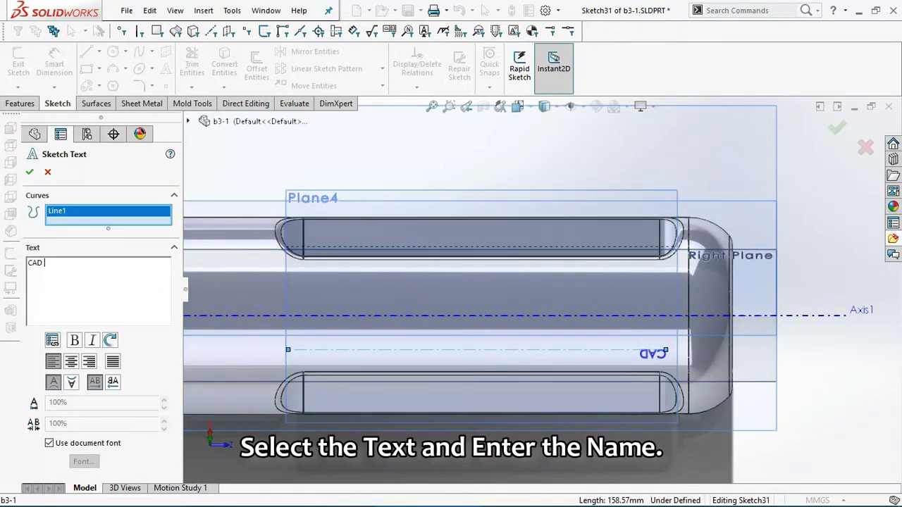
{"action": "type", "text": "MER"}
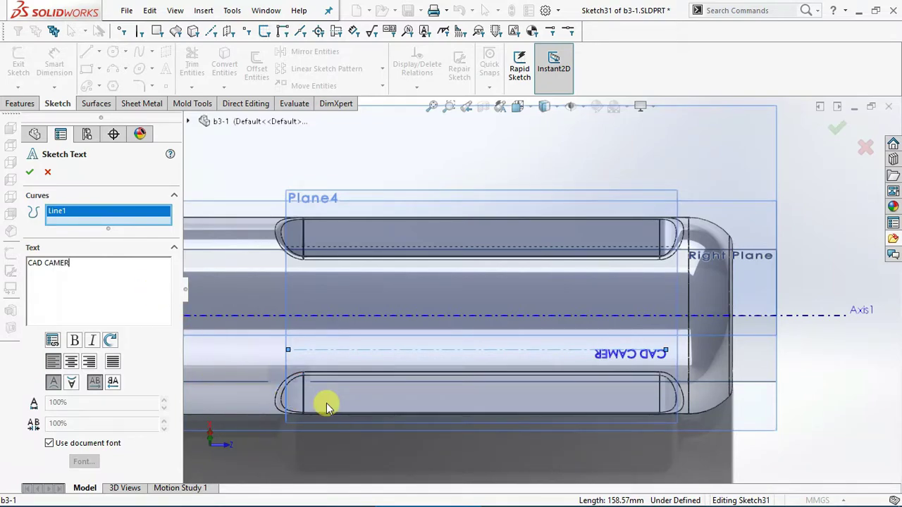
{"action": "left_click", "coordinate": [50, 442]}
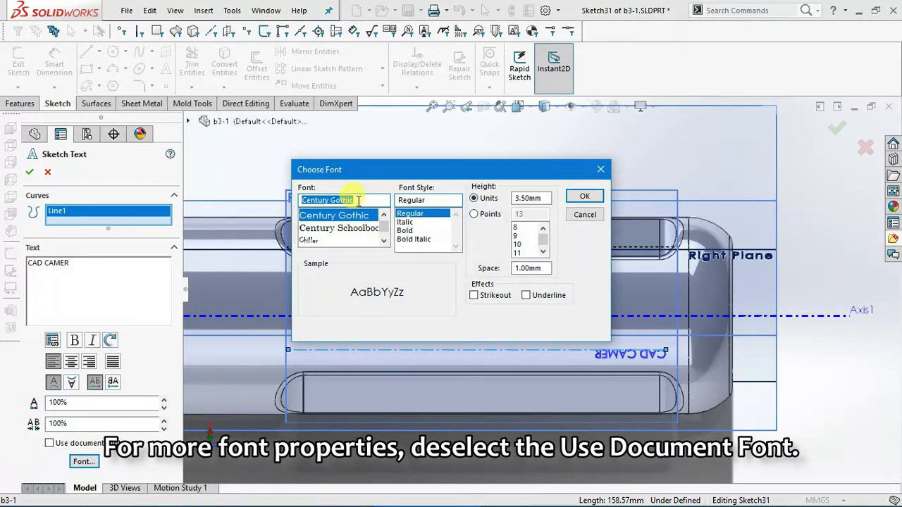
Step: Set the text font to Franklin Gothic, Cond Medium, 10 mm high
{"action": "type", "text": "COOP"}
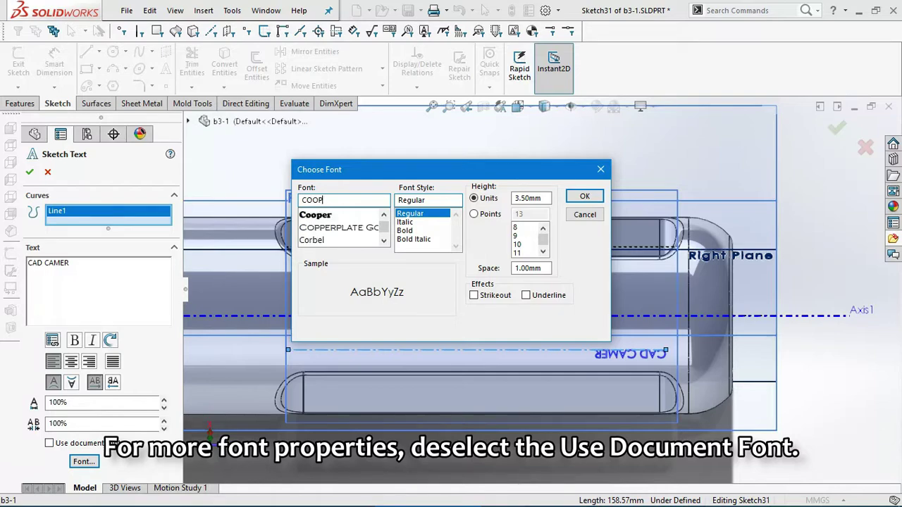
{"action": "left_click", "coordinate": [347, 227]}
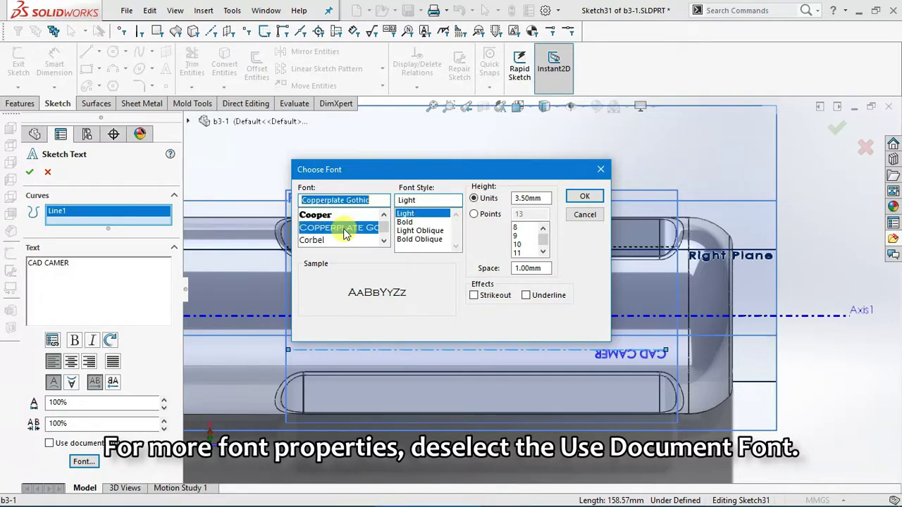
{"action": "left_click", "coordinate": [330, 214]}
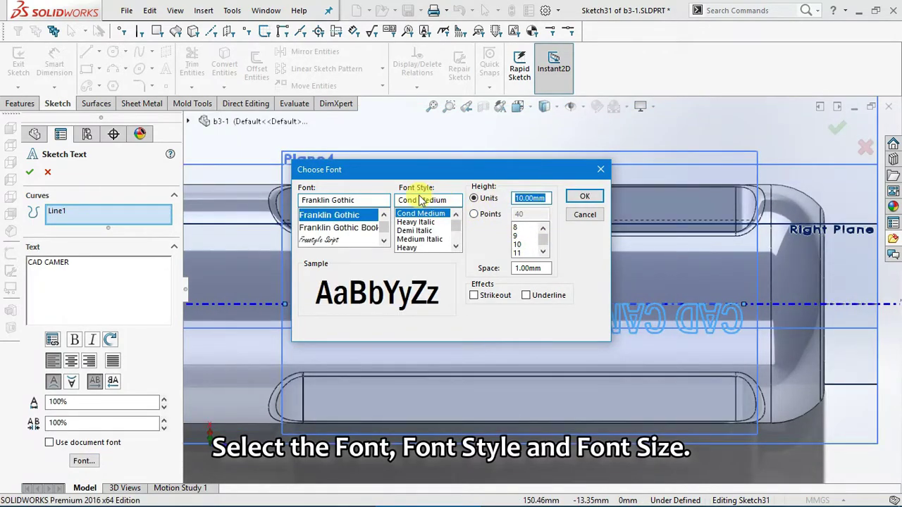
{"action": "key", "text": "Return"}
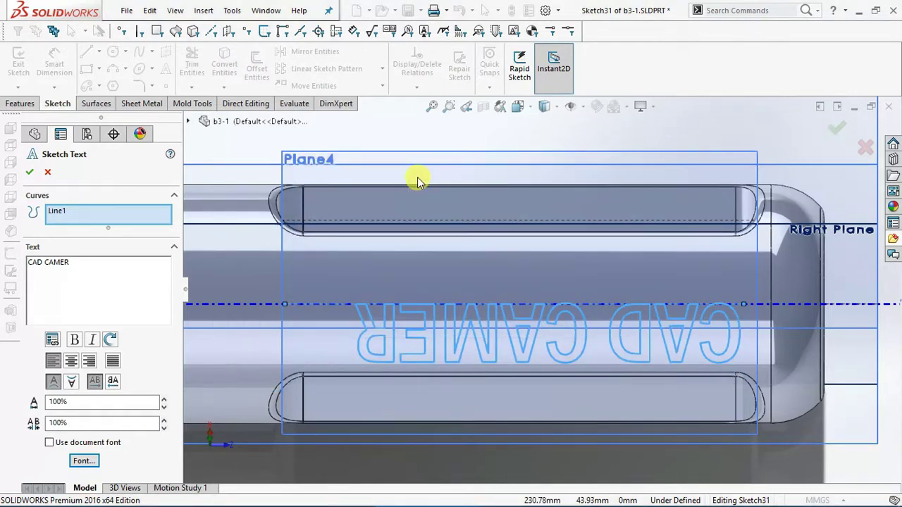
Step: Apply Fit Text so 'CAD CAMER' spans the full centreline, and accept the text
{"action": "scroll", "coordinate": [444, 267], "scroll_direction": "up", "scroll_amount": 2}
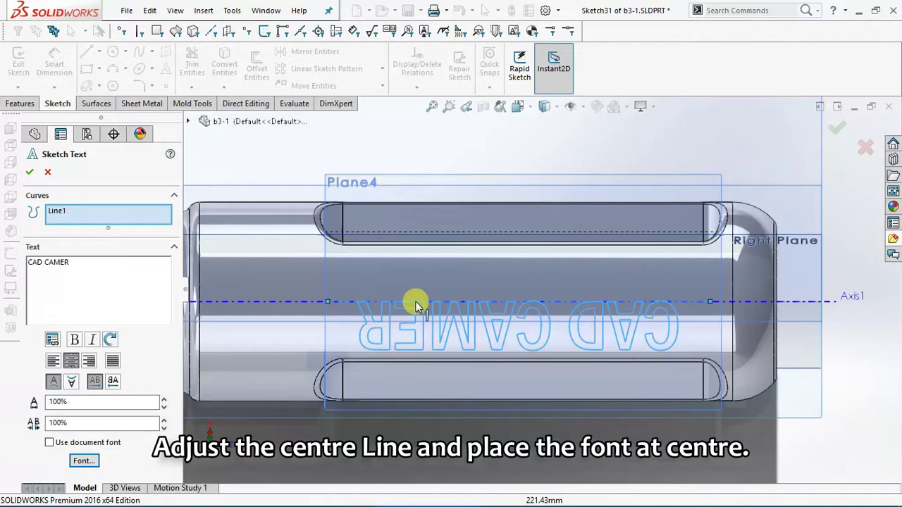
{"action": "scroll", "coordinate": [413, 302], "scroll_direction": "up", "scroll_amount": 2}
{"action": "mouse_move", "coordinate": [416, 307]}
{"action": "middle_mouse_down"}
{"action": "mouse_move", "coordinate": [401, 212]}
{"action": "mouse_move", "coordinate": [419, 295]}
{"action": "mouse_move", "coordinate": [408, 288]}
{"action": "mouse_move", "coordinate": [521, 267]}
{"action": "mouse_move", "coordinate": [623, 295]}
{"action": "middle_mouse_up"}
{"action": "scroll", "coordinate": [623, 296], "scroll_direction": "down", "scroll_amount": 3}
{"action": "scroll", "coordinate": [651, 302], "scroll_direction": "down", "scroll_amount": 2}
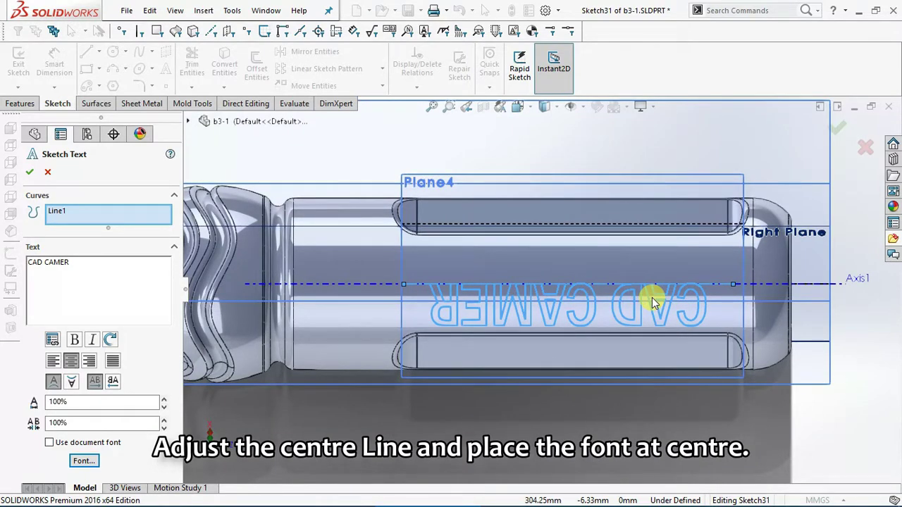
{"action": "scroll", "coordinate": [652, 302], "scroll_direction": "down", "scroll_amount": 1}
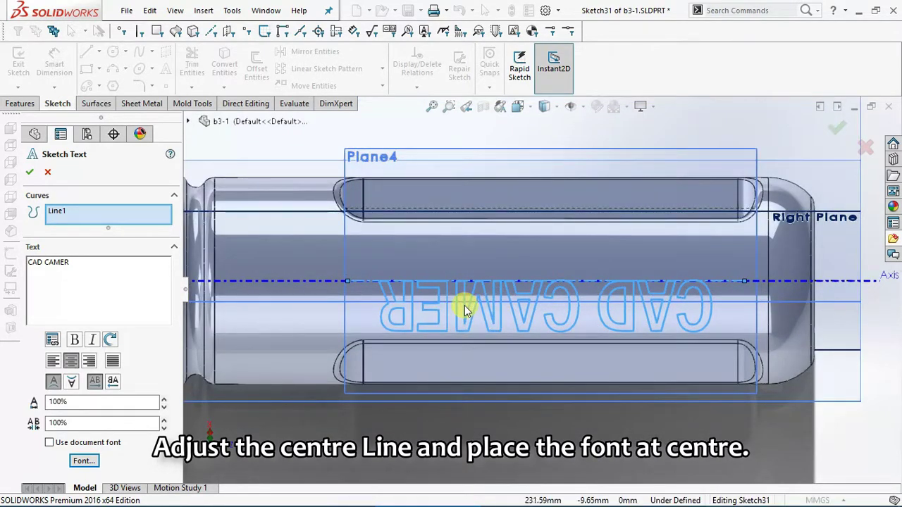
{"action": "left_click", "coordinate": [114, 367]}
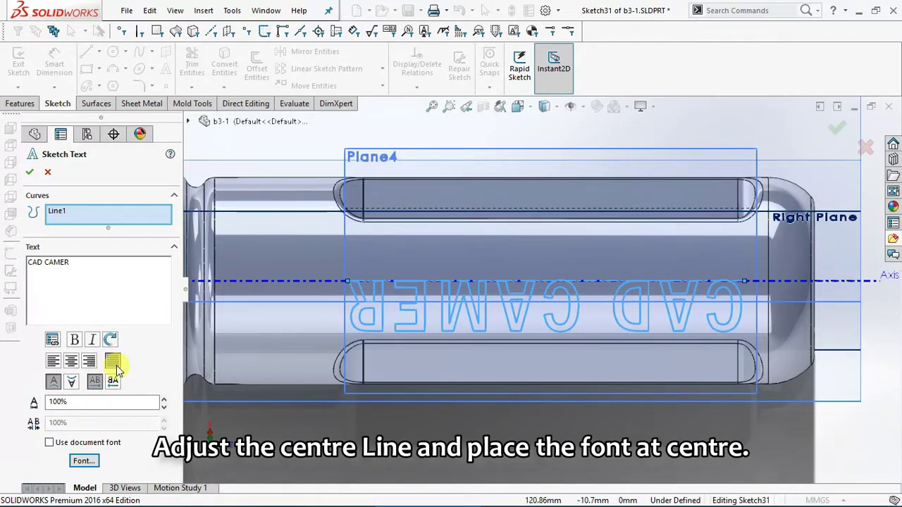
{"action": "left_click", "coordinate": [28, 173]}
{"action": "mouse_move", "coordinate": [321, 310]}
{"action": "middle_mouse_down"}
{"action": "mouse_move", "coordinate": [315, 172]}
{"action": "mouse_move", "coordinate": [342, 157]}
{"action": "middle_mouse_up"}
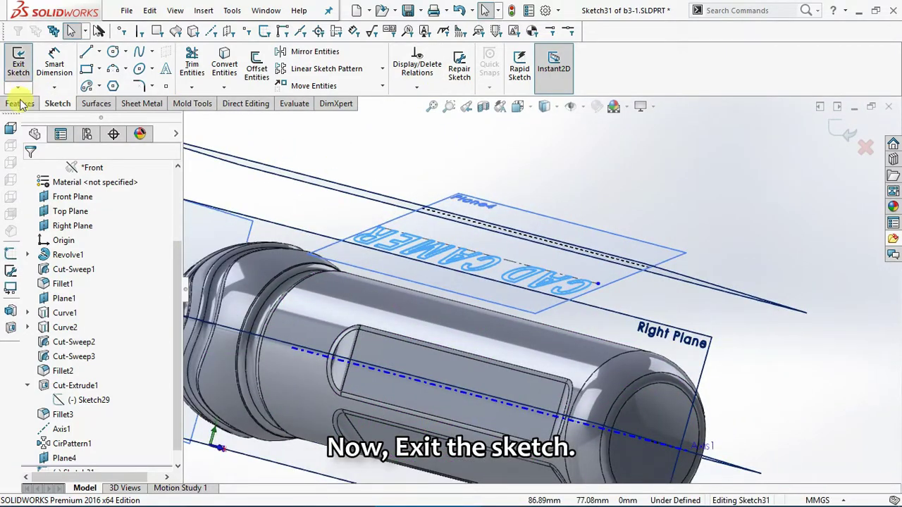
Step: Exit the 'CAD CAMER' text sketch
{"action": "left_click", "coordinate": [21, 103]}
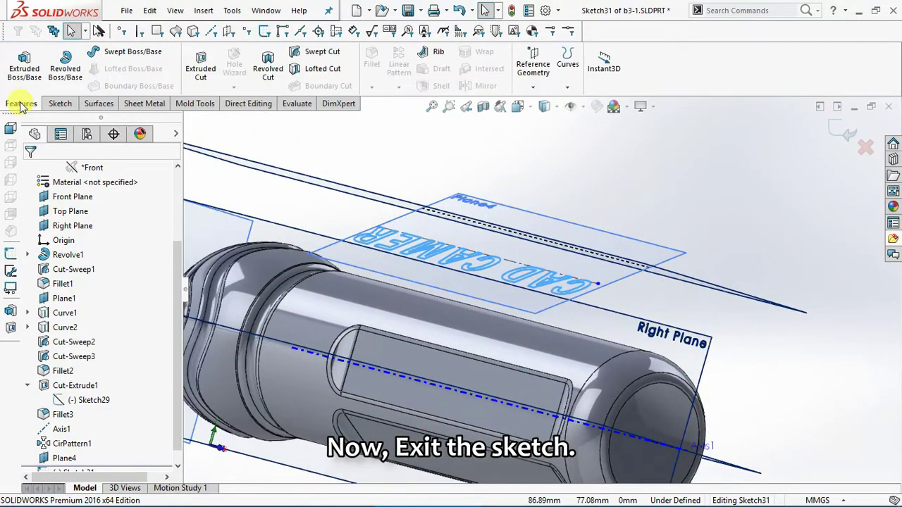
{"action": "left_click", "coordinate": [56, 104]}
{"action": "left_click", "coordinate": [19, 62]}
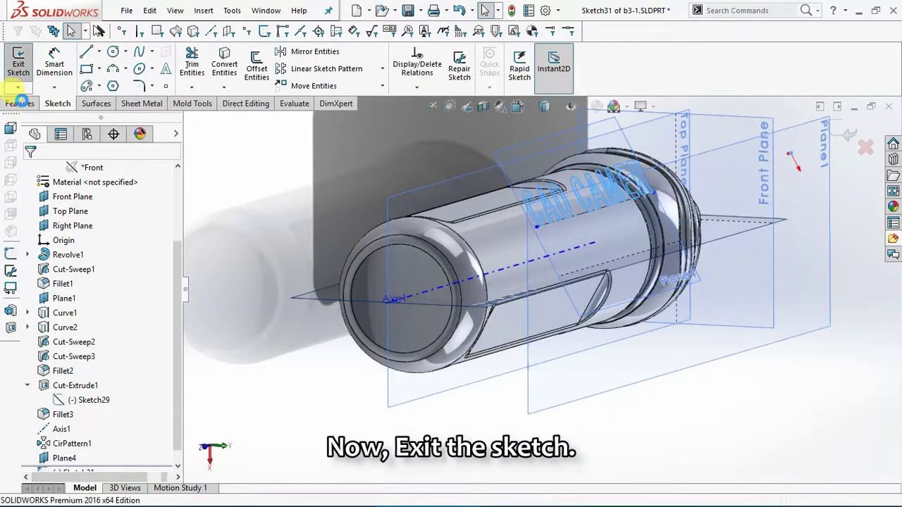
{"action": "left_click", "coordinate": [21, 104]}
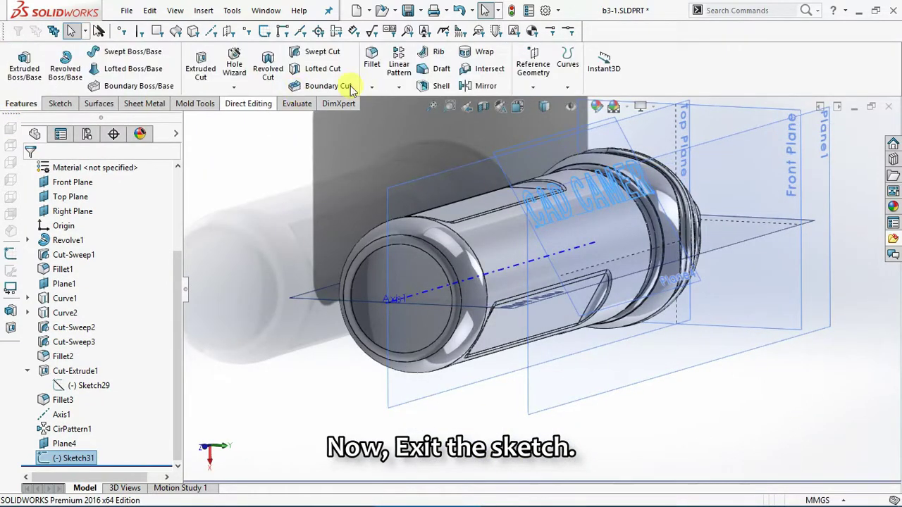
Step: Wrap the text onto the bottle's cylindrical face as a 2 mm emboss
{"action": "left_click", "coordinate": [484, 54]}
{"action": "scroll", "coordinate": [576, 208], "scroll_direction": "down", "scroll_amount": 2}
{"action": "scroll", "coordinate": [576, 208], "scroll_direction": "down", "scroll_amount": 2}
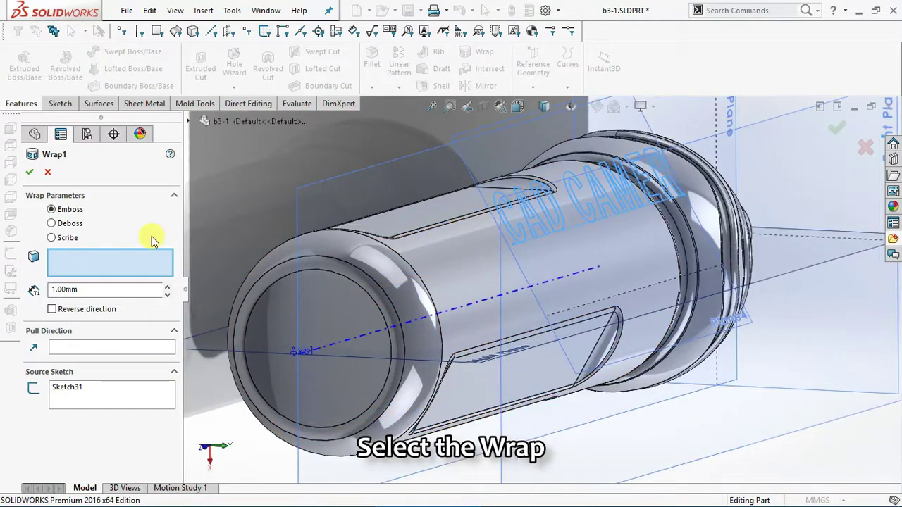
{"action": "left_click", "coordinate": [449, 264]}
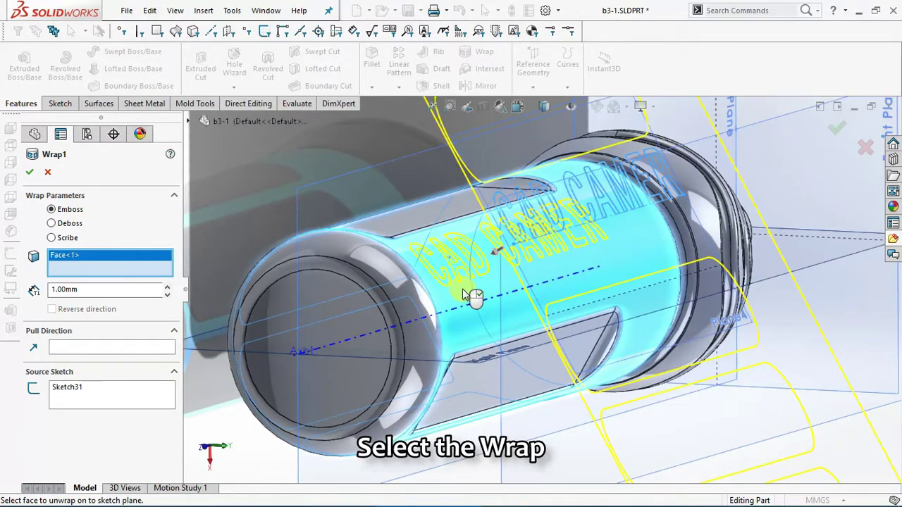
{"action": "middle_click_drag", "start_coordinate": [470, 296], "coordinate": [506, 280]}
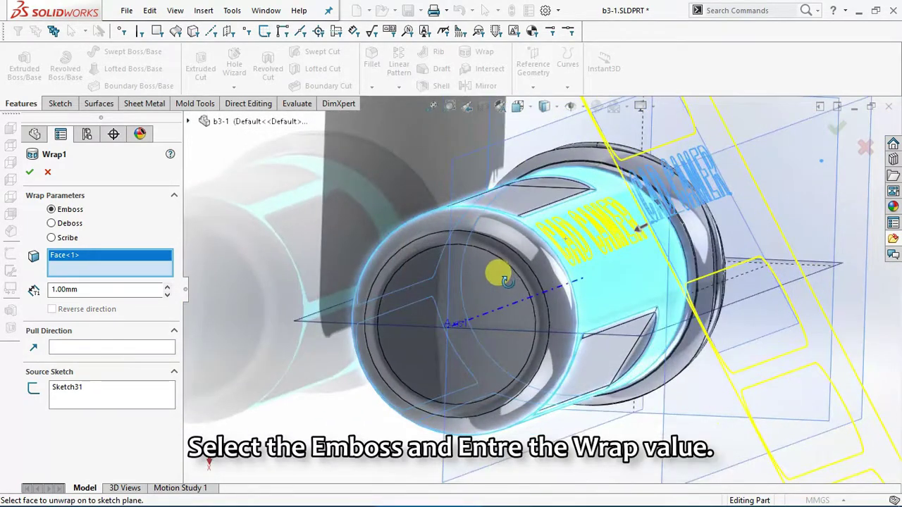
{"action": "middle_click_drag", "start_coordinate": [506, 280], "coordinate": [479, 304]}
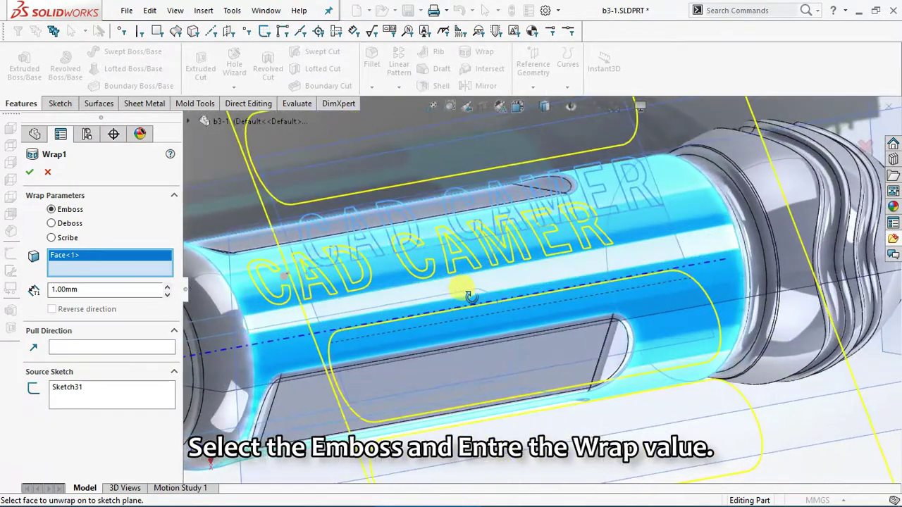
{"action": "type", "text": "2"}
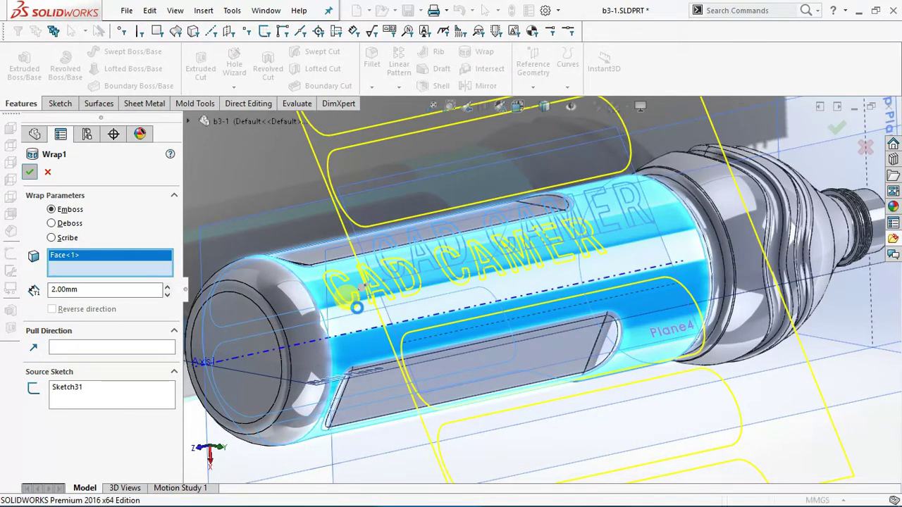
{"action": "key", "text": "Return"}
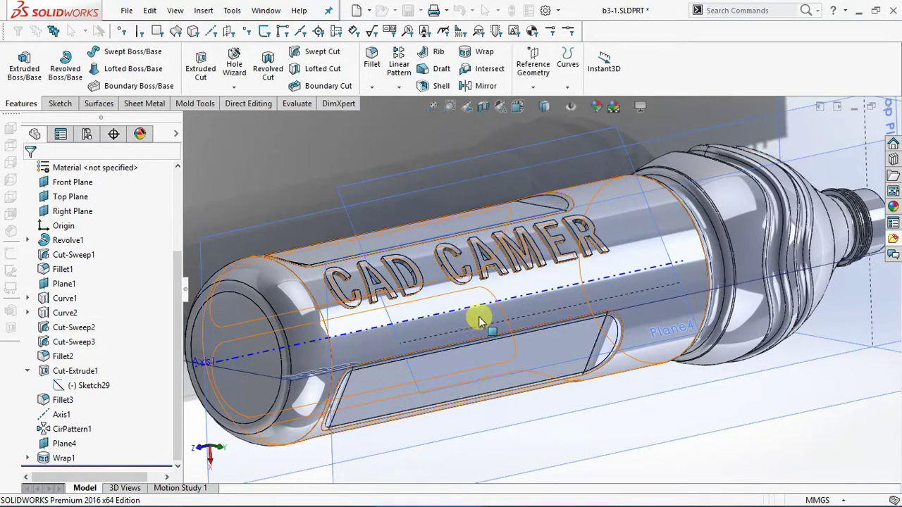
Step: Edit Sketch31 under Wrap1, viewed normal to its plane
{"action": "scroll", "coordinate": [486, 298], "scroll_direction": "down", "scroll_amount": 3}
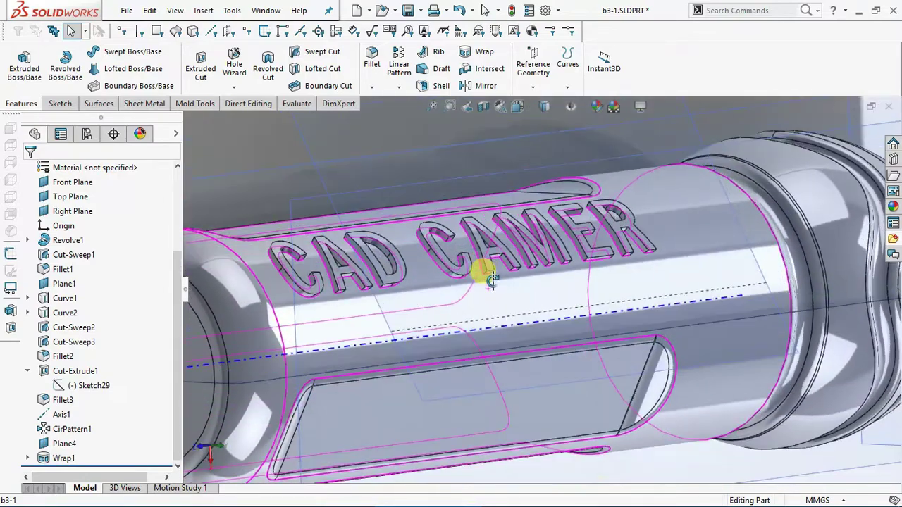
{"action": "scroll", "coordinate": [495, 290], "scroll_direction": "up", "scroll_amount": 2}
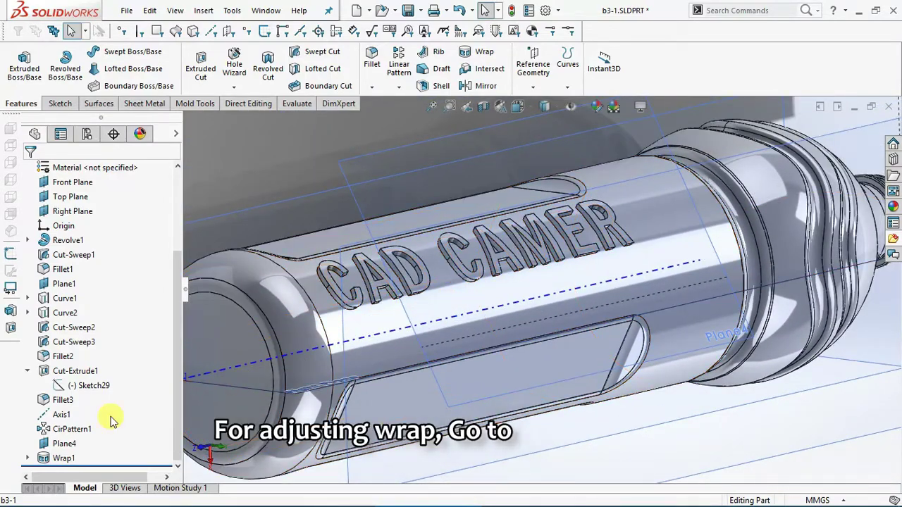
{"action": "left_click", "coordinate": [26, 458]}
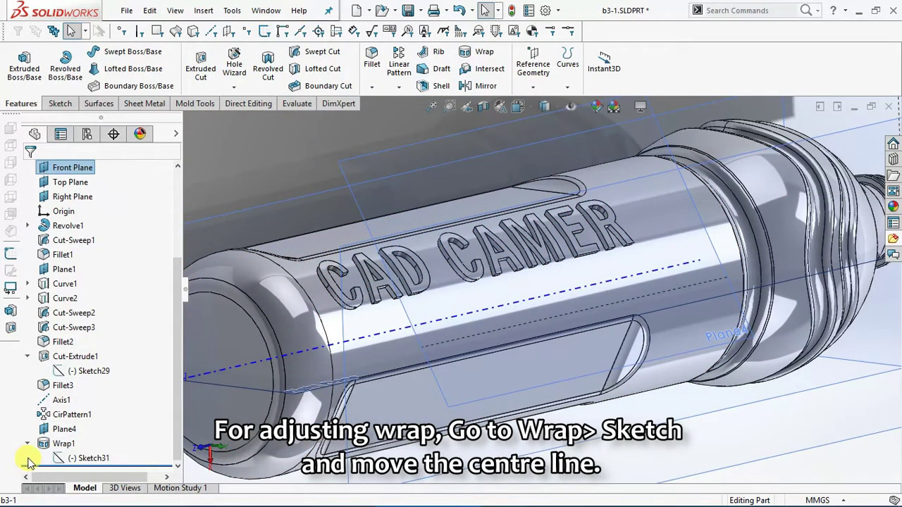
{"action": "left_click", "coordinate": [79, 459]}
{"action": "right_click", "coordinate": [74, 459]}
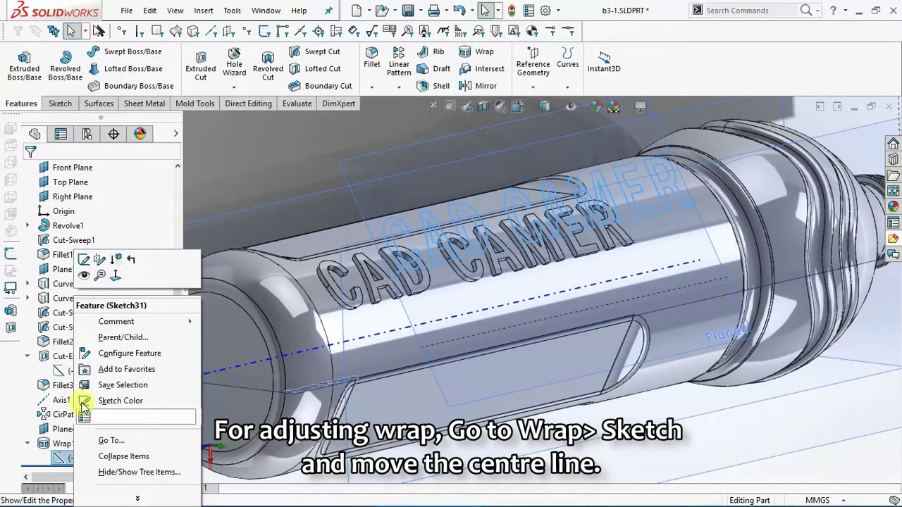
{"action": "left_click", "coordinate": [90, 267]}
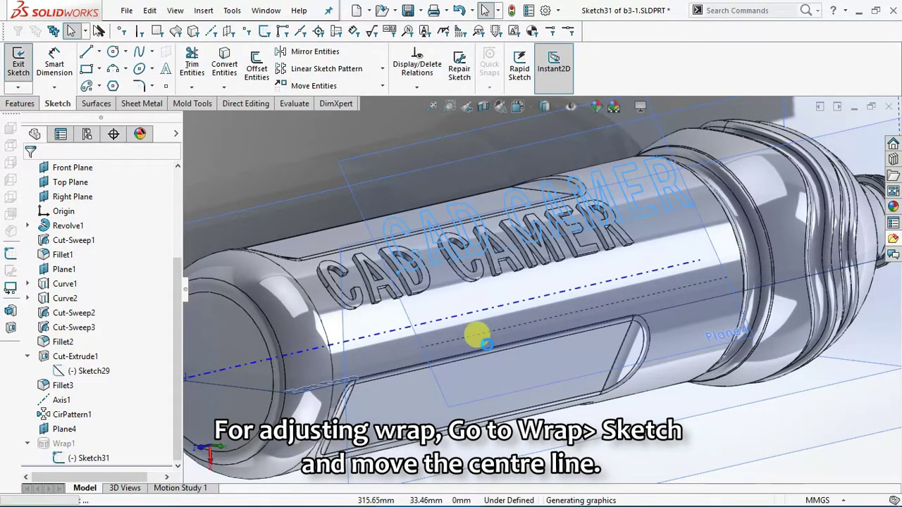
{"action": "scroll", "coordinate": [532, 333], "scroll_direction": "up", "scroll_amount": 5}
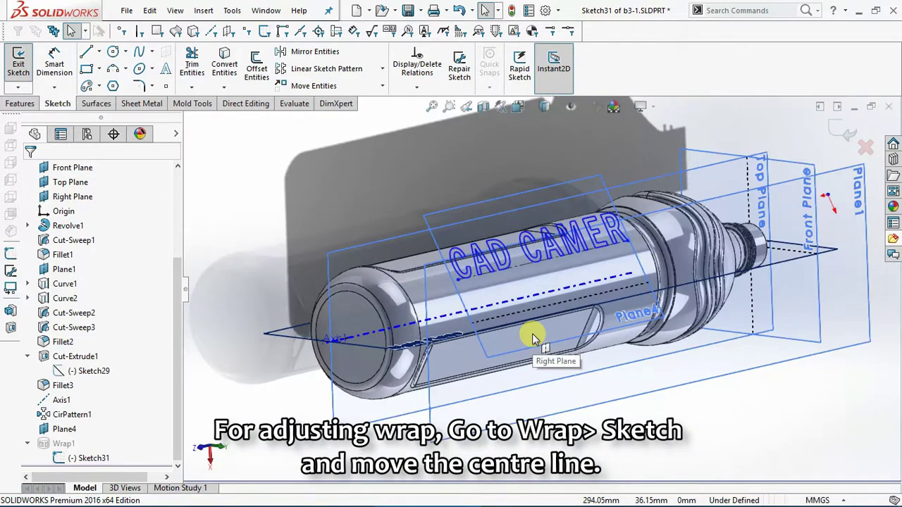
{"action": "key", "text": "ctrl+8"}
{"action": "scroll", "coordinate": [643, 302], "scroll_direction": "down", "scroll_amount": 3}
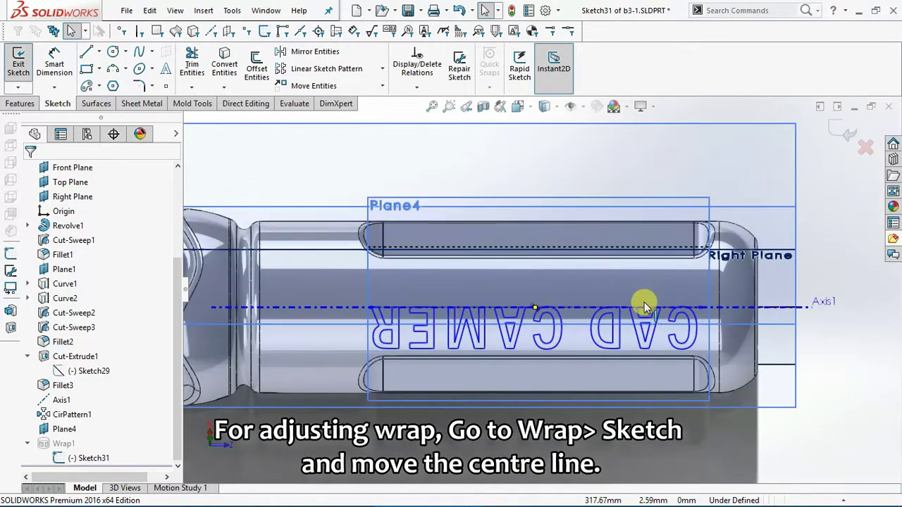
{"action": "scroll", "coordinate": [567, 312], "scroll_direction": "down", "scroll_amount": 2}
Step: Drag the centreline above the axis and exit the sketch to rebuild Wrap1
{"action": "left_click", "coordinate": [553, 312]}
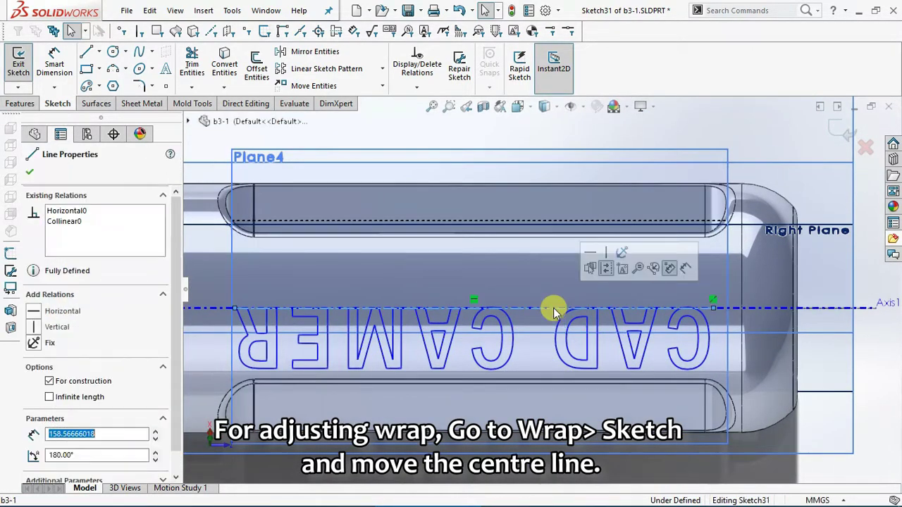
{"action": "key", "text": "Escape"}
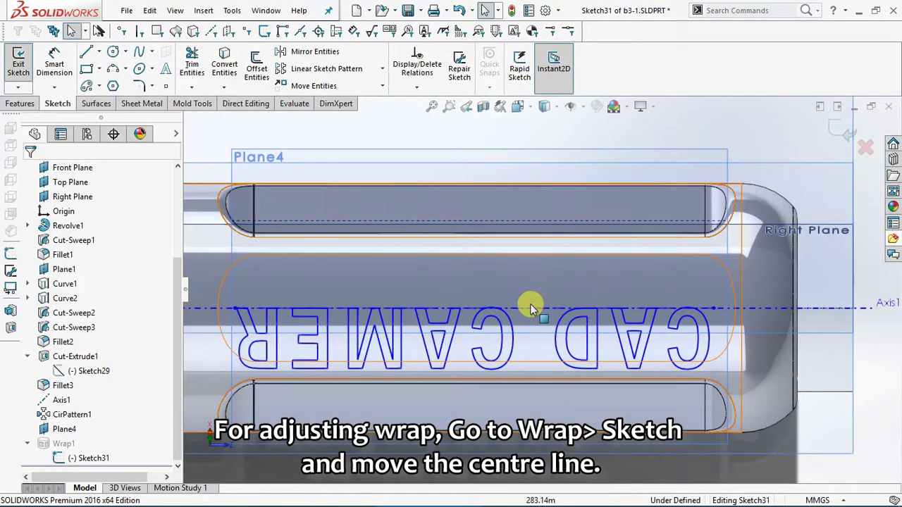
{"action": "left_click", "coordinate": [508, 308]}
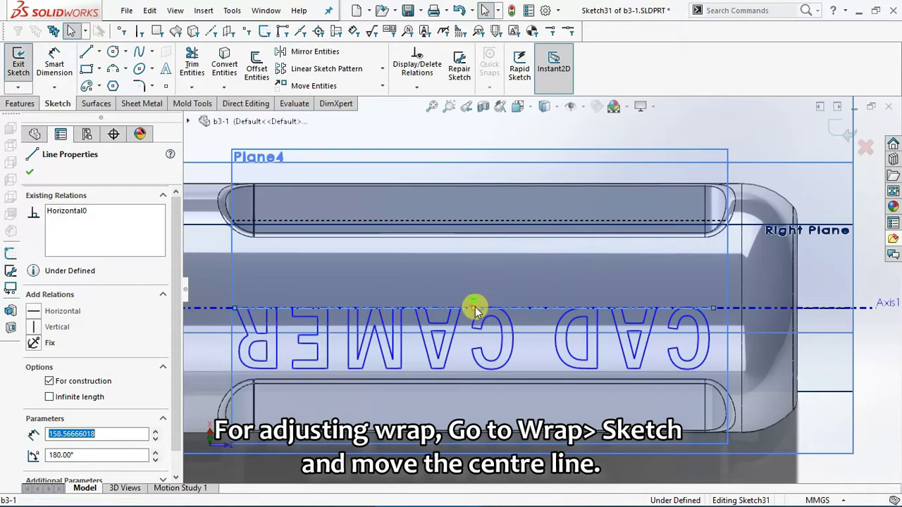
{"action": "left_click_drag", "start_coordinate": [474, 307], "coordinate": [472, 275]}
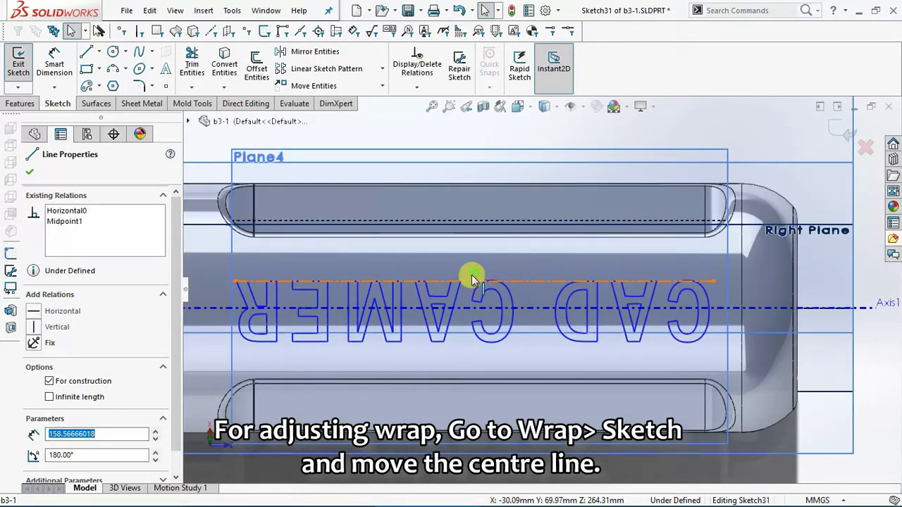
{"action": "left_click", "coordinate": [469, 272]}
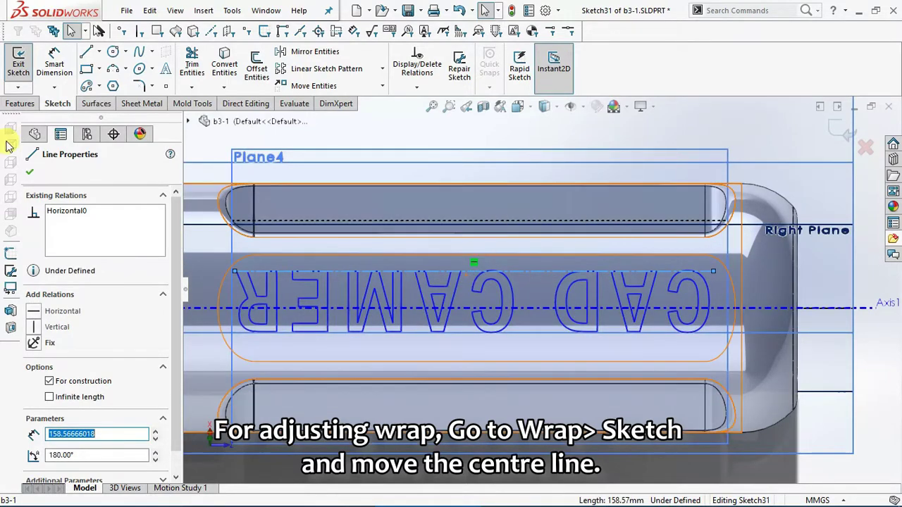
{"action": "left_click", "coordinate": [27, 171]}
{"action": "left_click_drag", "start_coordinate": [221, 185], "coordinate": [239, 204]}
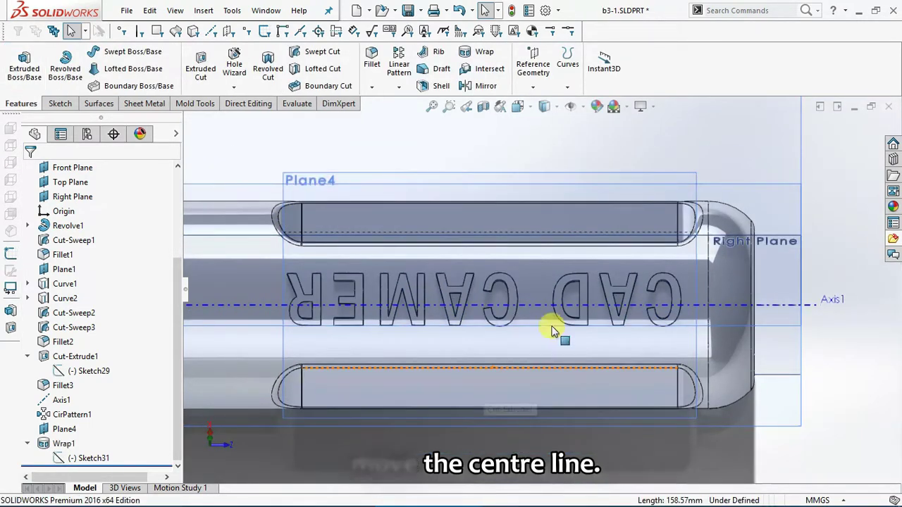
Step: Edit the CAD CAMER text sketch, nudge its centre line and text down, and rebuild the wrap
{"action": "scroll", "coordinate": [422, 296], "scroll_direction": "down", "scroll_amount": 2}
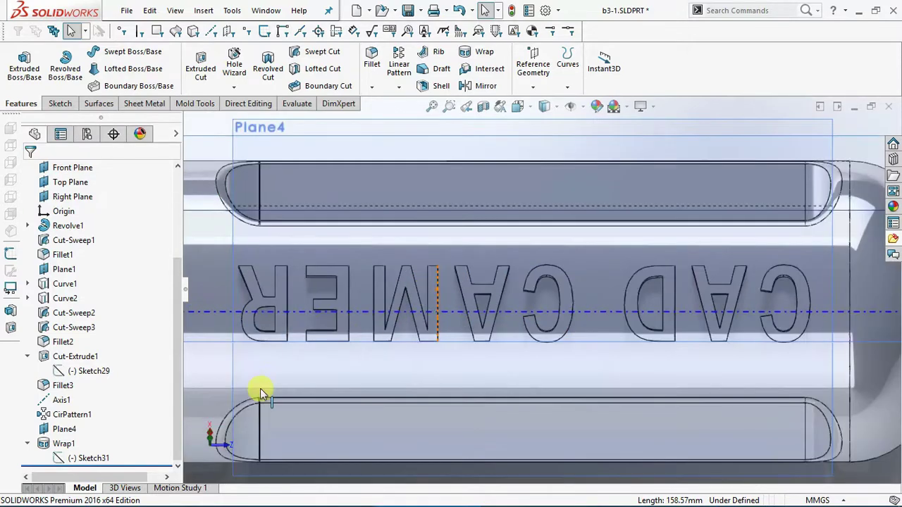
{"action": "left_click", "coordinate": [98, 458]}
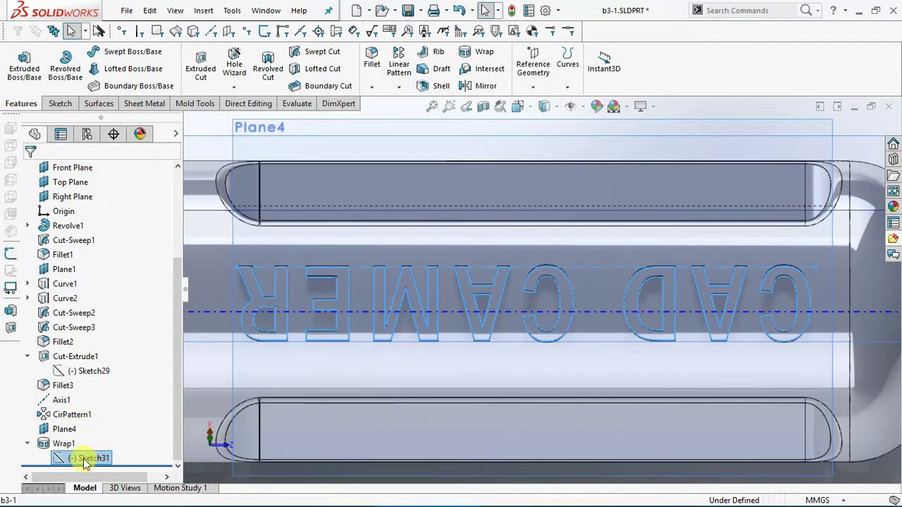
{"action": "right_click", "coordinate": [83, 461]}
{"action": "left_click", "coordinate": [92, 261]}
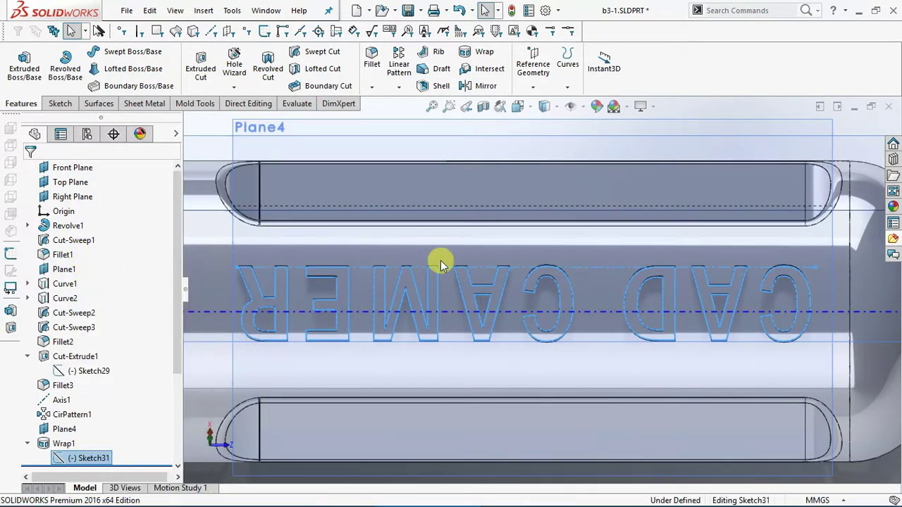
{"action": "left_click", "coordinate": [522, 268]}
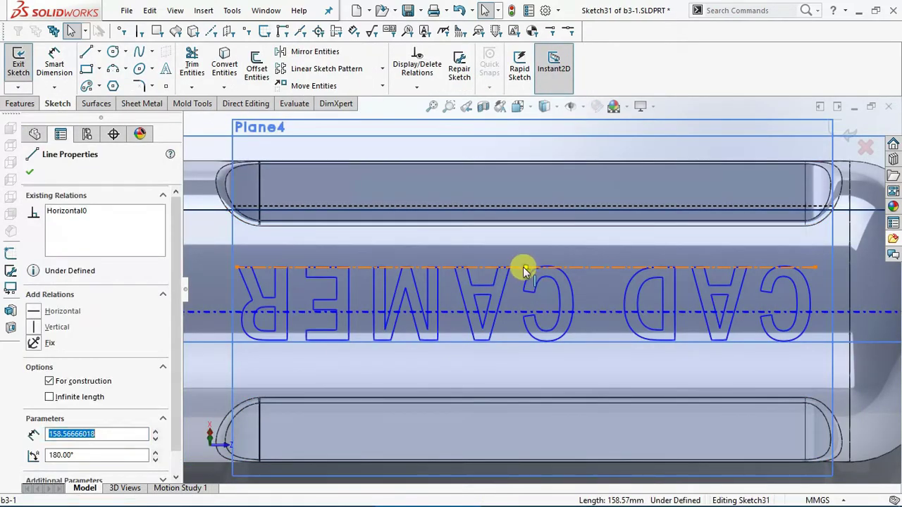
{"action": "left_click", "coordinate": [513, 268]}
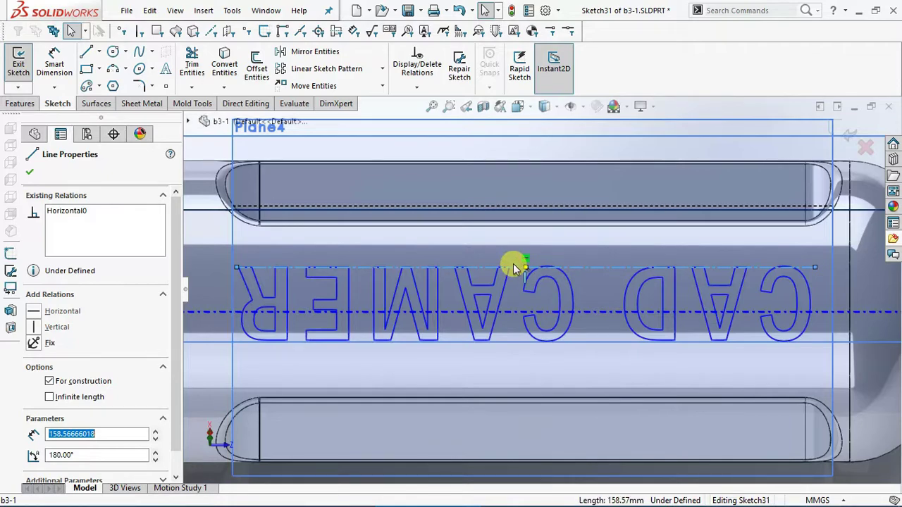
{"action": "left_click_drag", "start_coordinate": [518, 277], "coordinate": [523, 275]}
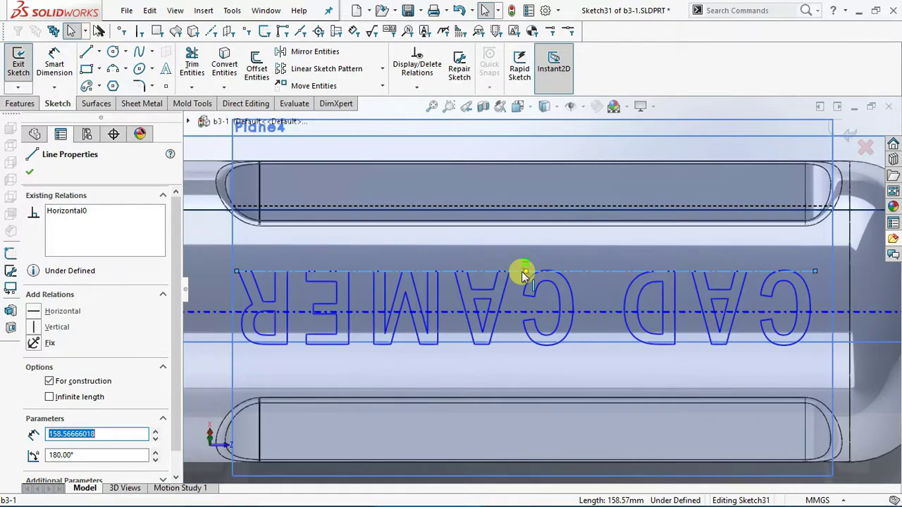
{"action": "left_click", "coordinate": [30, 172]}
{"action": "left_click", "coordinate": [19, 63]}
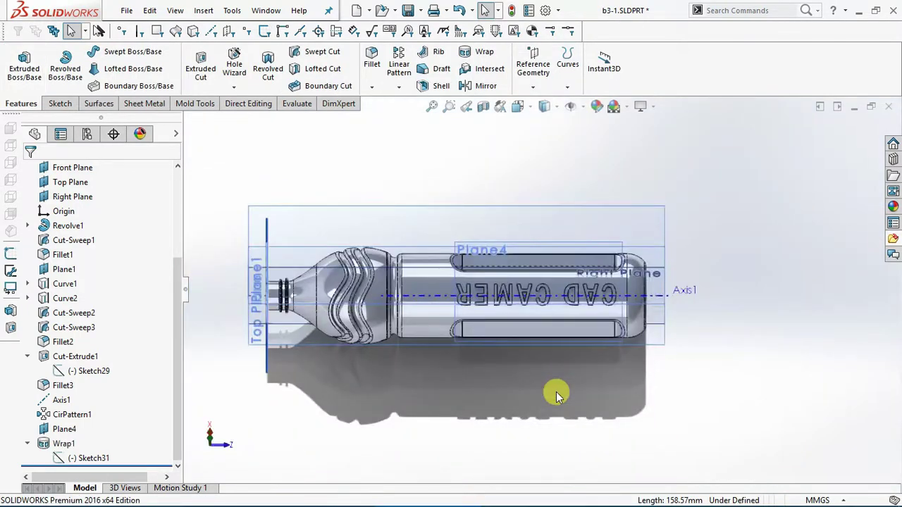
Step: Orbit the bottle to inspect the embossed lettering, then select the CAD CAMER wrap feature
{"action": "mouse_move", "coordinate": [555, 396]}
{"action": "middle_mouse_down"}
{"action": "mouse_move", "coordinate": [523, 366]}
{"action": "mouse_move", "coordinate": [539, 237]}
{"action": "mouse_move", "coordinate": [416, 175]}
{"action": "mouse_move", "coordinate": [352, 313]}
{"action": "mouse_move", "coordinate": [467, 328]}
{"action": "mouse_move", "coordinate": [453, 282]}
{"action": "middle_mouse_up"}
{"action": "scroll", "coordinate": [489, 264], "scroll_direction": "down", "scroll_amount": 3}
{"action": "scroll", "coordinate": [525, 311], "scroll_direction": "down", "scroll_amount": 3}
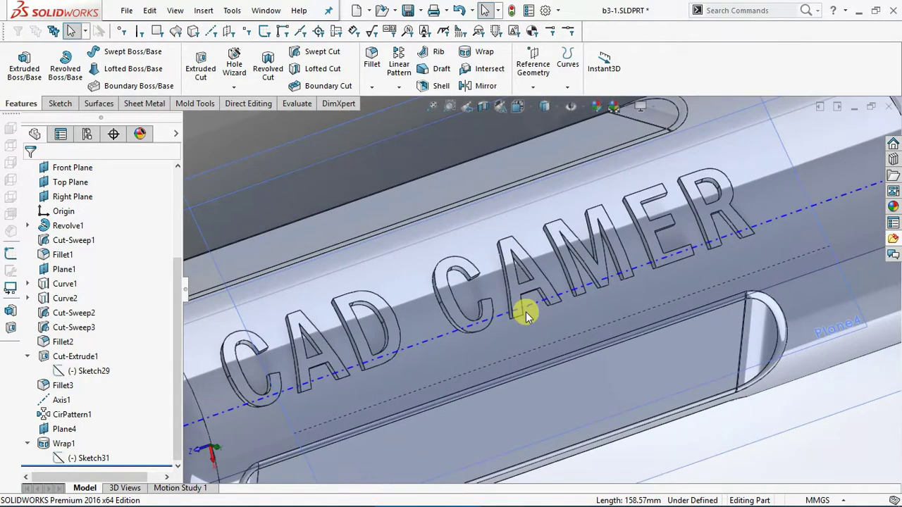
{"action": "mouse_move", "coordinate": [525, 311]}
{"action": "middle_mouse_down"}
{"action": "mouse_move", "coordinate": [500, 232]}
{"action": "mouse_move", "coordinate": [513, 209]}
{"action": "mouse_move", "coordinate": [529, 270]}
{"action": "middle_mouse_up"}
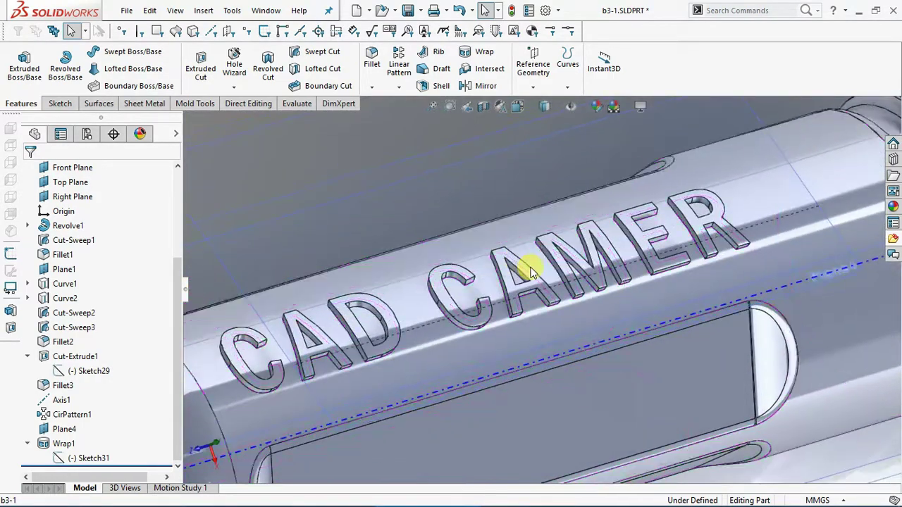
{"action": "scroll", "coordinate": [530, 271], "scroll_direction": "up", "scroll_amount": 5}
{"action": "scroll", "coordinate": [593, 308], "scroll_direction": "down", "scroll_amount": 2}
{"action": "scroll", "coordinate": [592, 295], "scroll_direction": "down", "scroll_amount": 2}
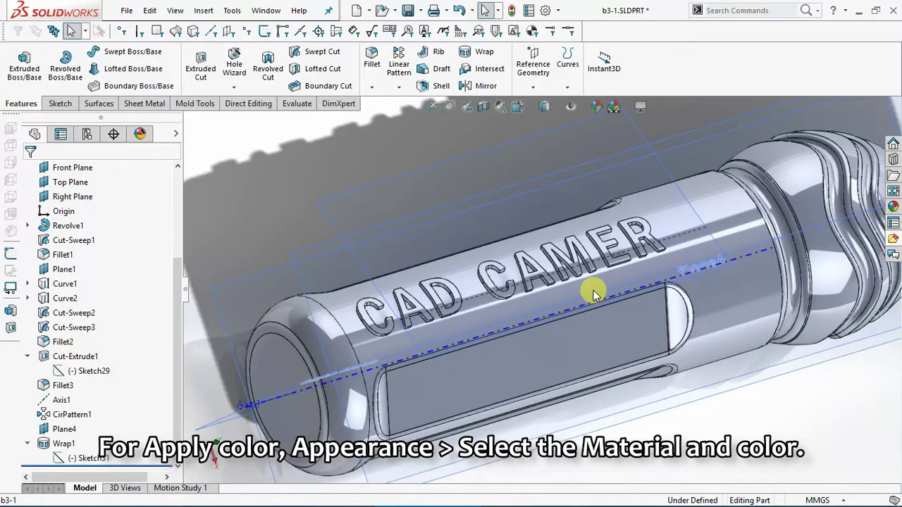
{"action": "left_click", "coordinate": [63, 445]}
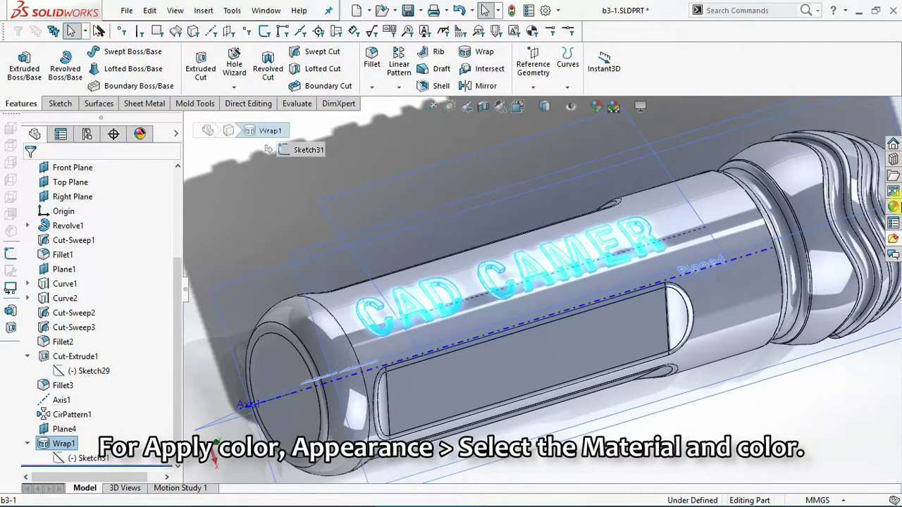
Step: Apply the metallic gold appearance from Appearances > Painted > Car to the CAD CAMER lettering
{"action": "left_click", "coordinate": [891, 207]}
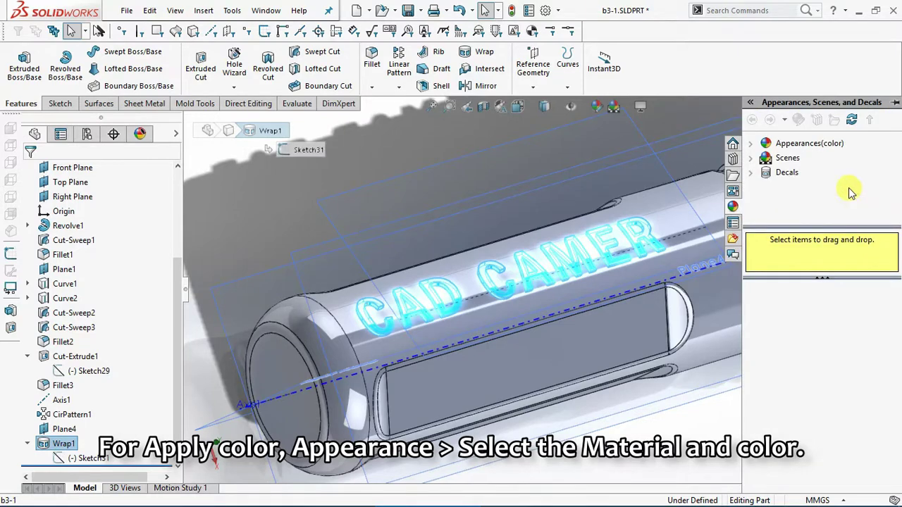
{"action": "double_click", "coordinate": [761, 143]}
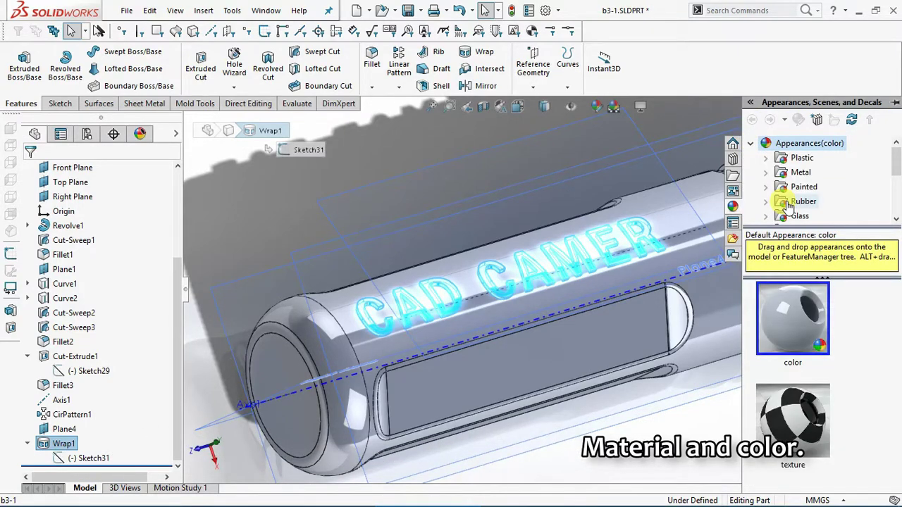
{"action": "scroll", "coordinate": [786, 198], "scroll_direction": "down", "scroll_amount": 1}
{"action": "scroll", "coordinate": [783, 169], "scroll_direction": "down", "scroll_amount": 2}
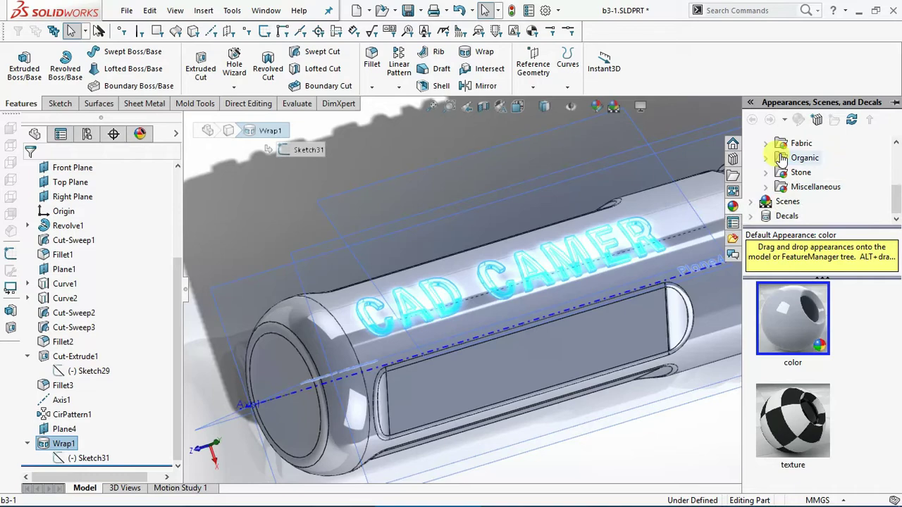
{"action": "scroll", "coordinate": [782, 159], "scroll_direction": "up", "scroll_amount": 3}
{"action": "double_click", "coordinate": [789, 186]}
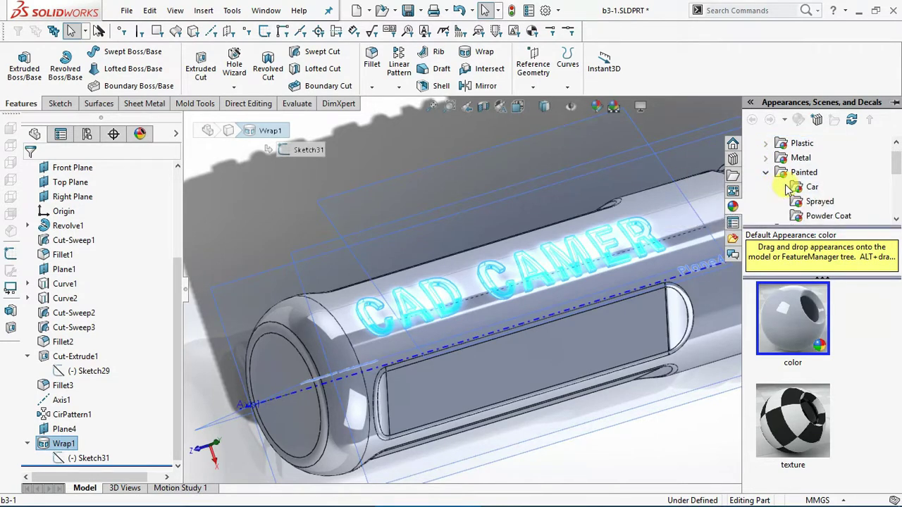
{"action": "left_click", "coordinate": [807, 203]}
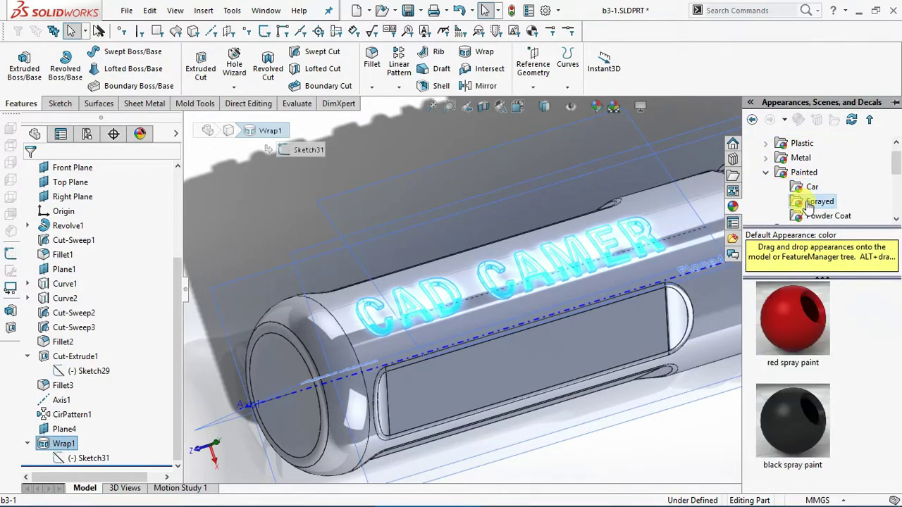
{"action": "scroll", "coordinate": [805, 176], "scroll_direction": "down", "scroll_amount": 1}
{"action": "left_click", "coordinate": [809, 145]}
{"action": "scroll", "coordinate": [789, 369], "scroll_direction": "down", "scroll_amount": 1}
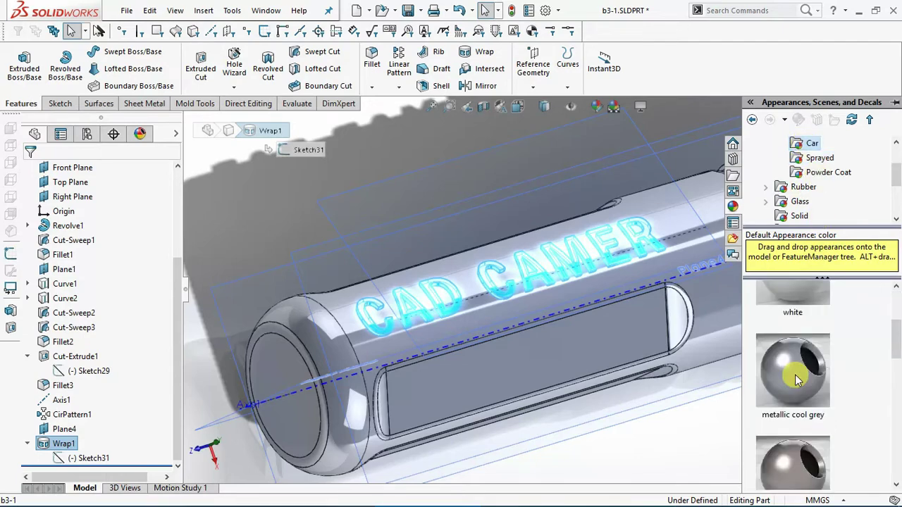
{"action": "scroll", "coordinate": [794, 376], "scroll_direction": "down", "scroll_amount": 2}
{"action": "left_click", "coordinate": [799, 396]}
{"action": "right_click", "coordinate": [798, 398]}
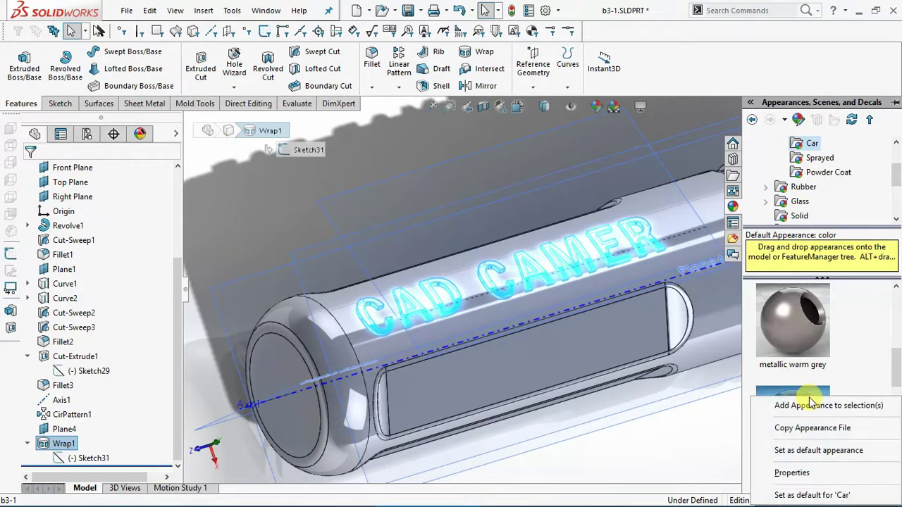
{"action": "left_click", "coordinate": [774, 460]}
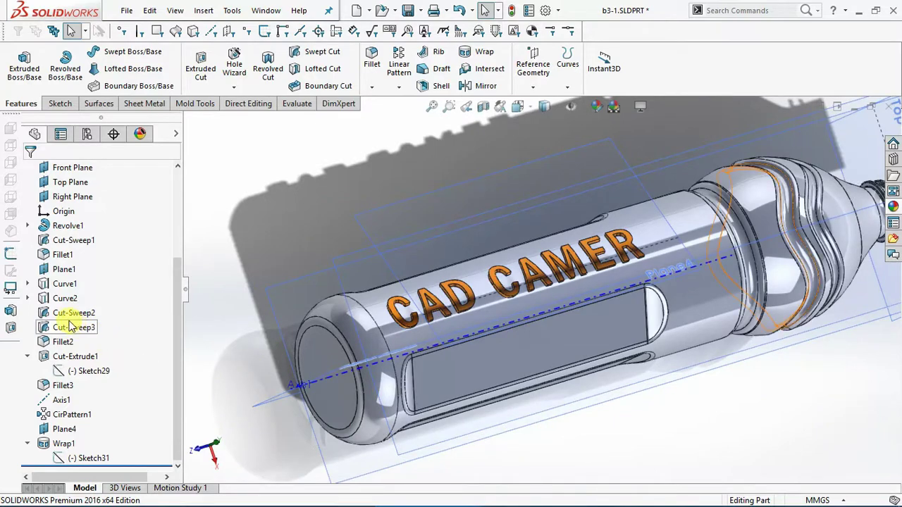
Step: Apply candy apple red car paint to both groove cuts, Cut-Sweep2 and Cut-Sweep3
{"action": "left_click", "coordinate": [69, 316]}
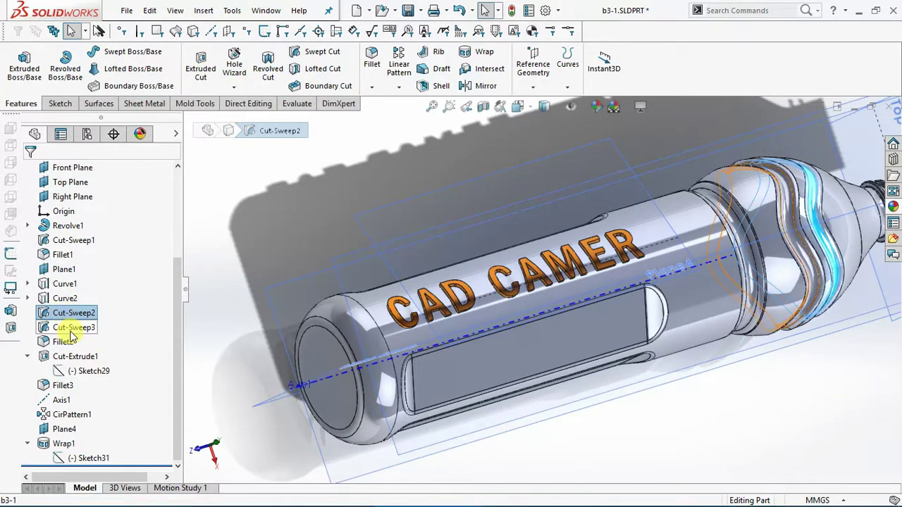
{"action": "left_click", "coordinate": [71, 330], "text": "ctrl"}
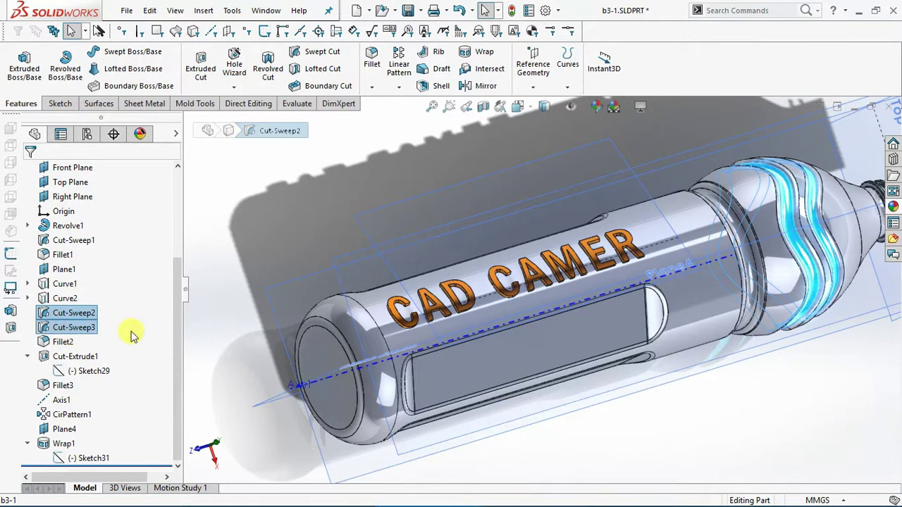
{"action": "left_click", "coordinate": [892, 205]}
{"action": "scroll", "coordinate": [822, 356], "scroll_direction": "down", "scroll_amount": 2}
{"action": "scroll", "coordinate": [825, 365], "scroll_direction": "down", "scroll_amount": 2}
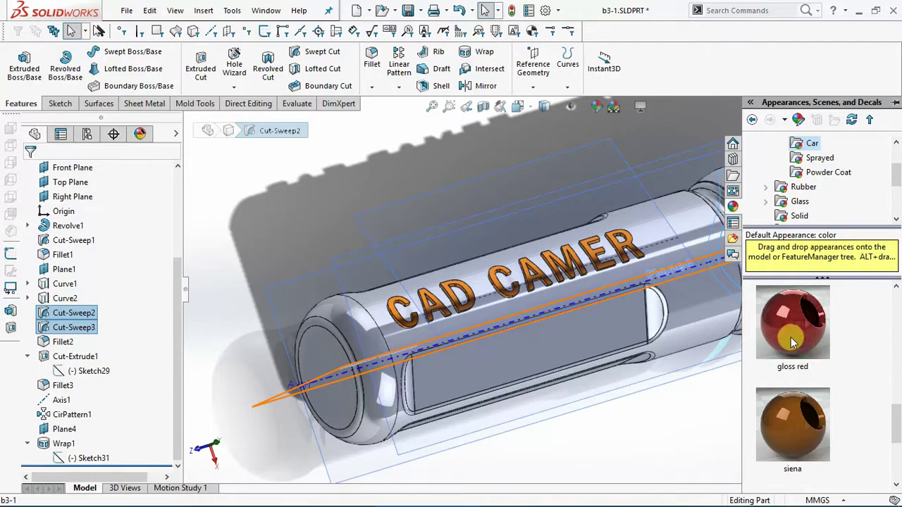
{"action": "mouse_move", "coordinate": [792, 323]}
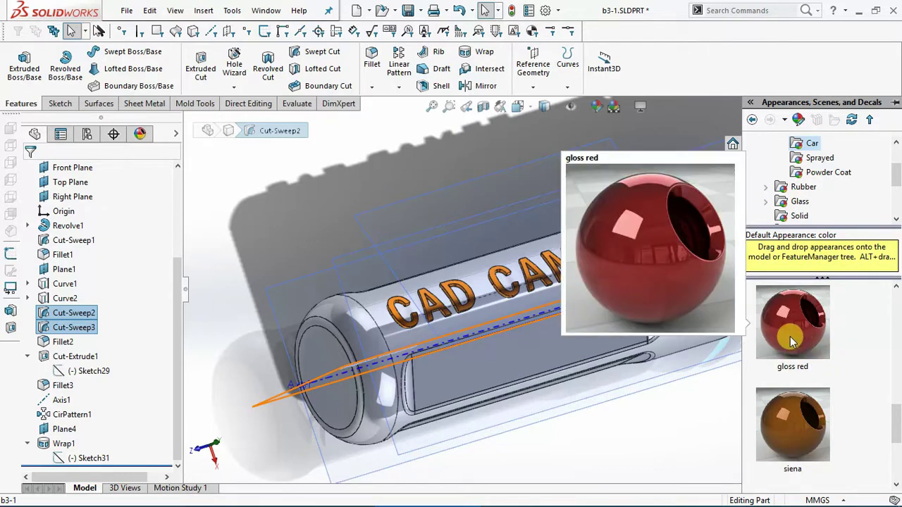
{"action": "scroll", "coordinate": [808, 417], "scroll_direction": "down", "scroll_amount": 1}
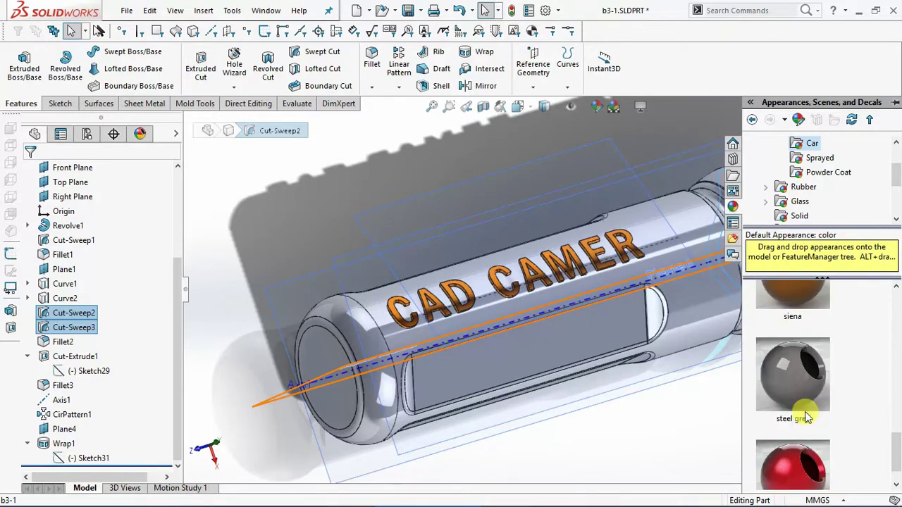
{"action": "scroll", "coordinate": [808, 417], "scroll_direction": "down", "scroll_amount": 1}
{"action": "scroll", "coordinate": [808, 417], "scroll_direction": "up", "scroll_amount": 3}
{"action": "scroll", "coordinate": [808, 417], "scroll_direction": "down", "scroll_amount": 2}
{"action": "scroll", "coordinate": [803, 395], "scroll_direction": "up", "scroll_amount": 1}
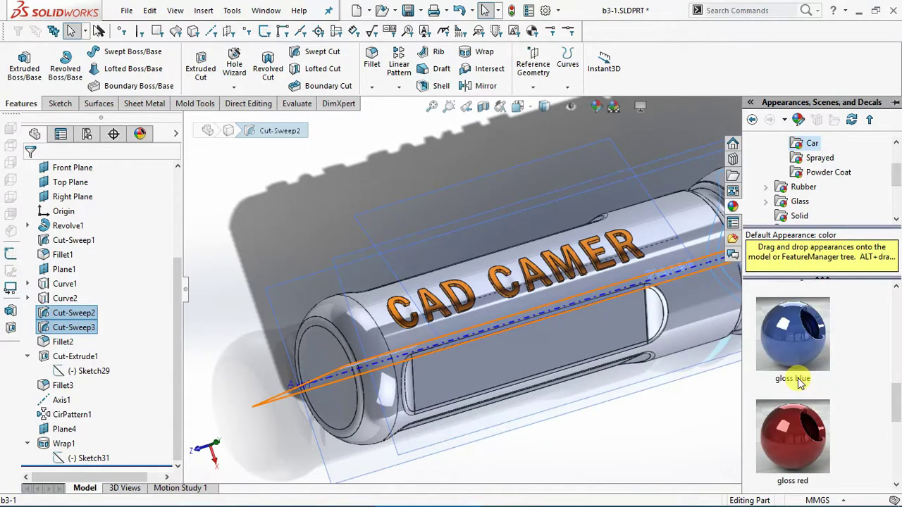
{"action": "scroll", "coordinate": [782, 328], "scroll_direction": "up", "scroll_amount": 2}
{"action": "scroll", "coordinate": [794, 338], "scroll_direction": "up", "scroll_amount": 1}
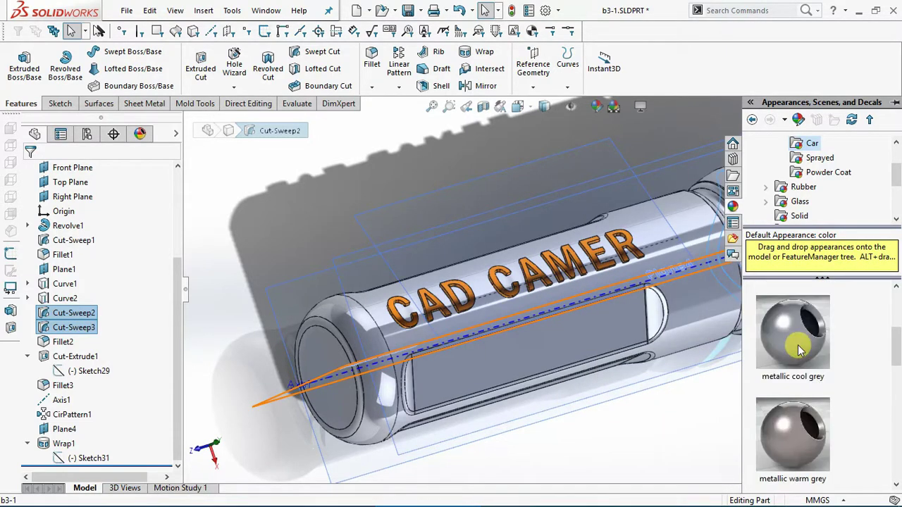
{"action": "scroll", "coordinate": [796, 345], "scroll_direction": "up", "scroll_amount": 2}
{"action": "scroll", "coordinate": [803, 366], "scroll_direction": "down", "scroll_amount": 5}
{"action": "scroll", "coordinate": [813, 388], "scroll_direction": "down", "scroll_amount": 1}
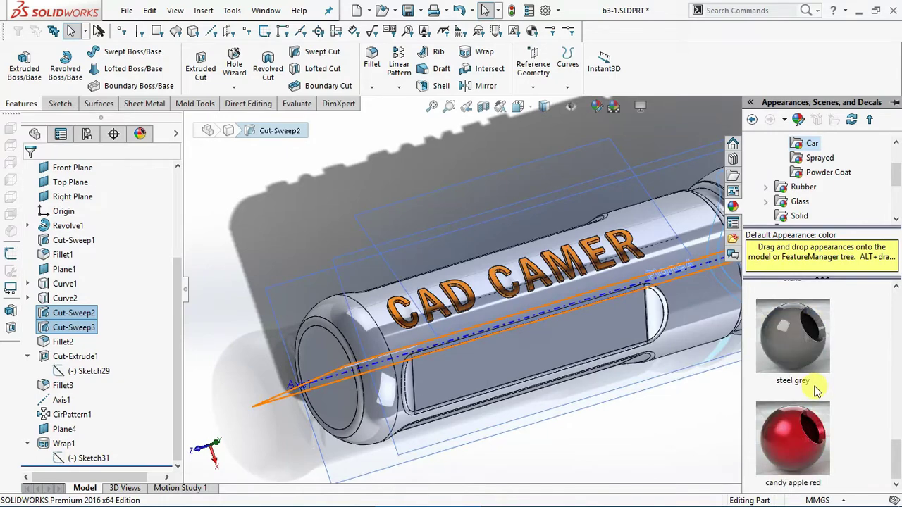
{"action": "right_click", "coordinate": [805, 419]}
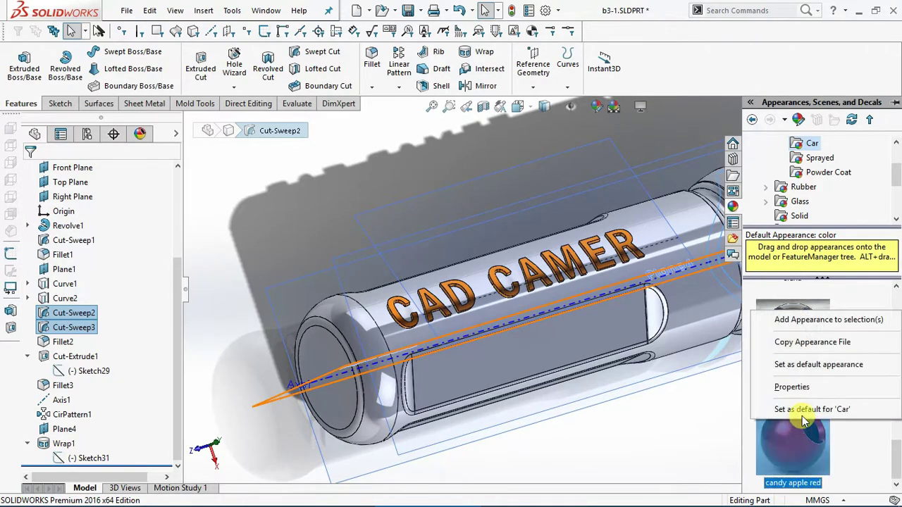
{"action": "left_click", "coordinate": [791, 326]}
{"action": "scroll", "coordinate": [670, 405], "scroll_direction": "up", "scroll_amount": 2}
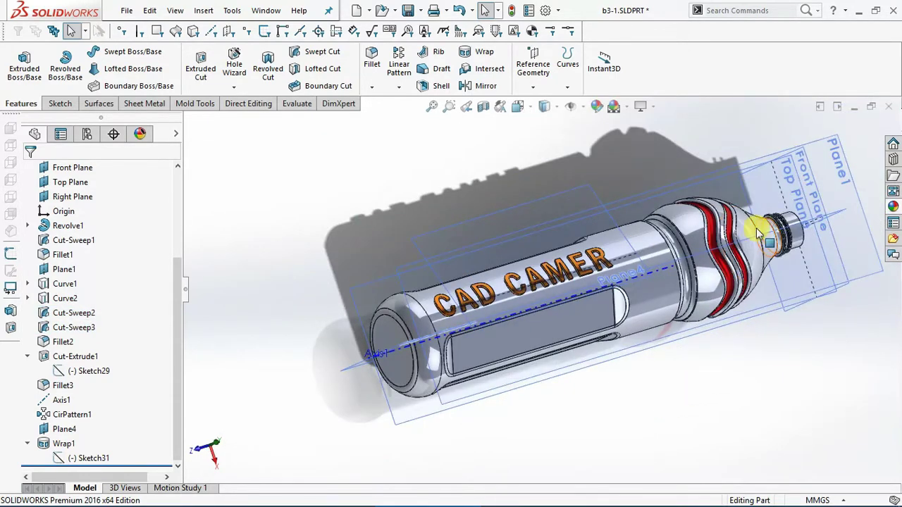
Step: Apply the gloss blue appearance to the main bottle body, Revolve1
{"action": "left_click", "coordinate": [53, 226]}
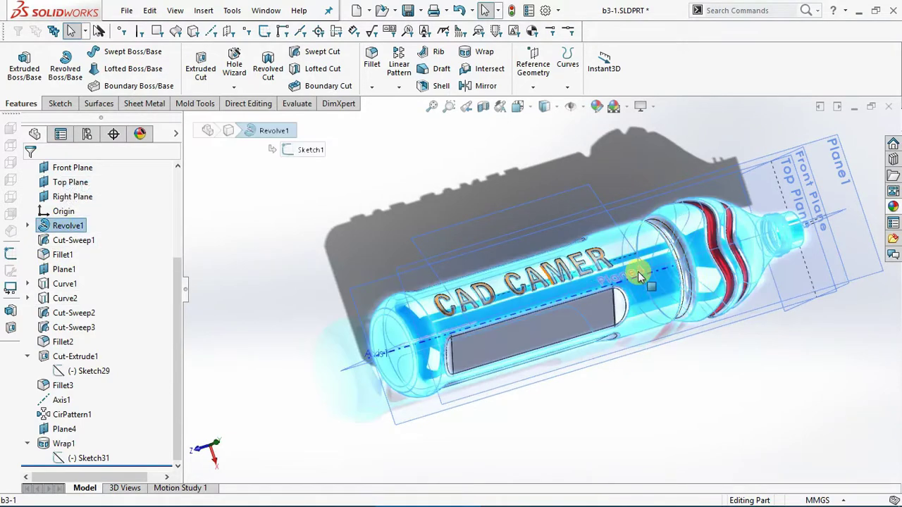
{"action": "left_click", "coordinate": [894, 207]}
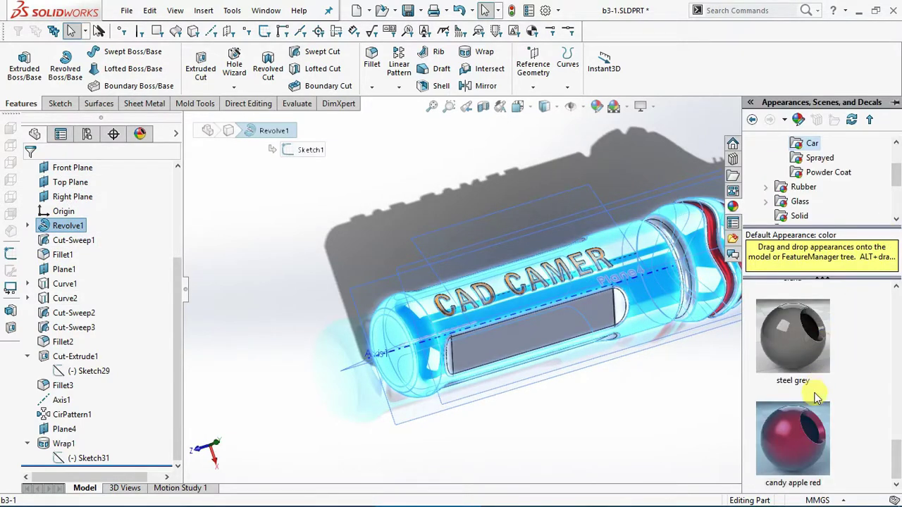
{"action": "scroll", "coordinate": [816, 398], "scroll_direction": "up", "scroll_amount": 1}
{"action": "scroll", "coordinate": [814, 393], "scroll_direction": "up", "scroll_amount": 1}
{"action": "scroll", "coordinate": [810, 389], "scroll_direction": "up", "scroll_amount": 1}
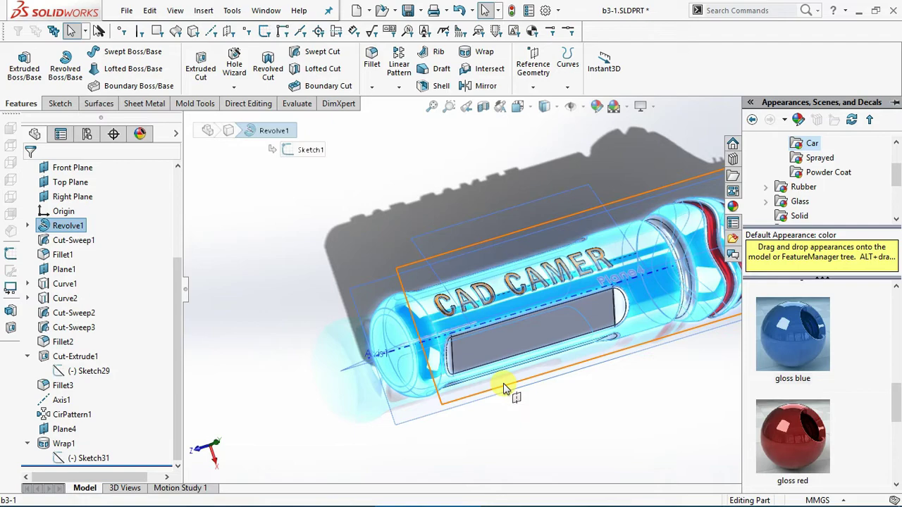
{"action": "right_click", "coordinate": [786, 332]}
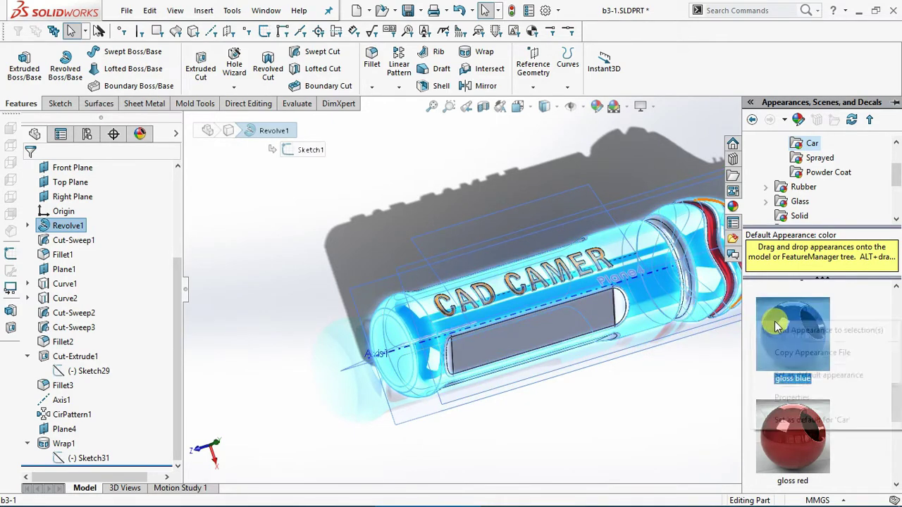
{"action": "left_click", "coordinate": [785, 331]}
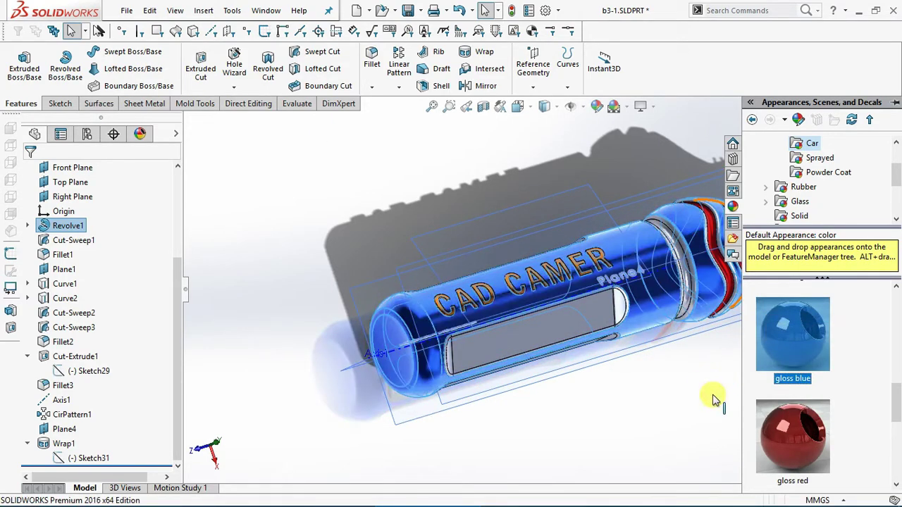
Step: Orbit the bottle to view the blue body from the side
{"action": "middle_click_drag", "start_coordinate": [652, 428], "coordinate": [668, 342]}
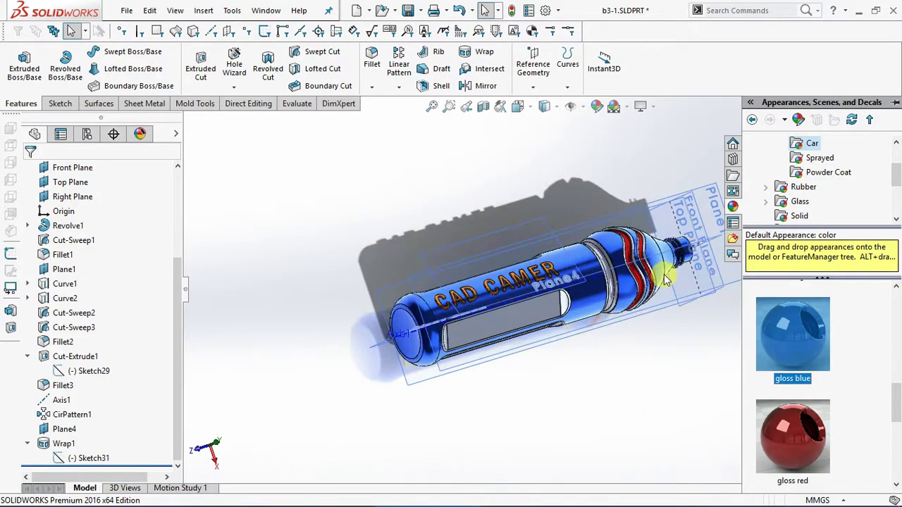
{"action": "scroll", "coordinate": [570, 317], "scroll_direction": "down", "scroll_amount": 3}
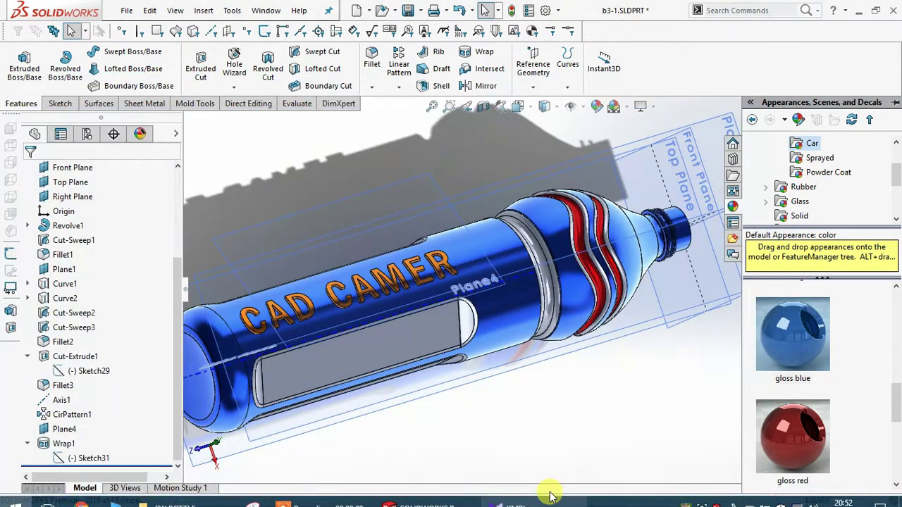
{"action": "key", "text": "super"}
{"action": "key", "text": "super"}
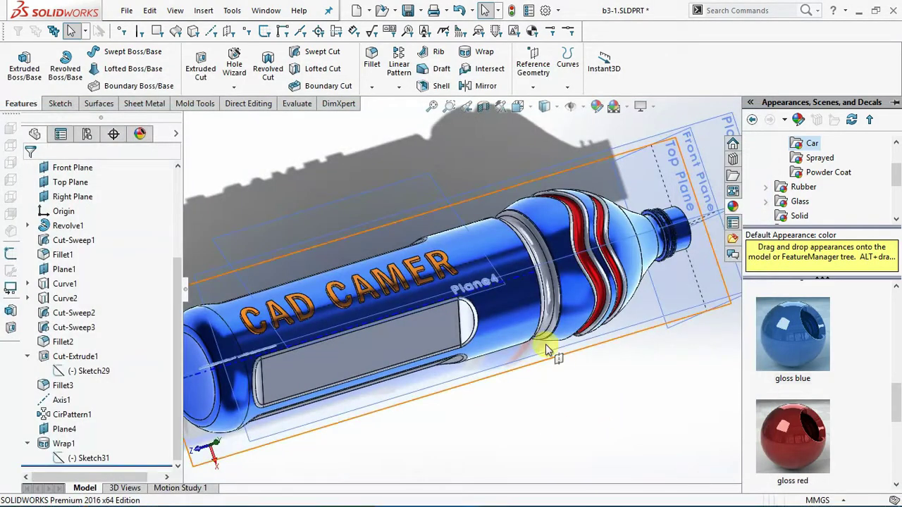
{"action": "middle_click_drag", "start_coordinate": [553, 358], "coordinate": [458, 328]}
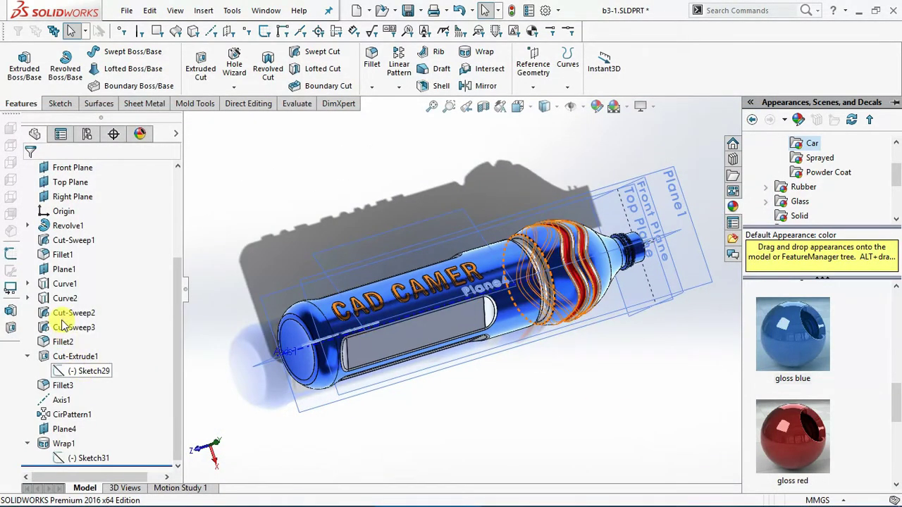
Step: Apply the white appearance to Cut-Extrude1, CirPattern1 and Fillet3
{"action": "left_click", "coordinate": [70, 355]}
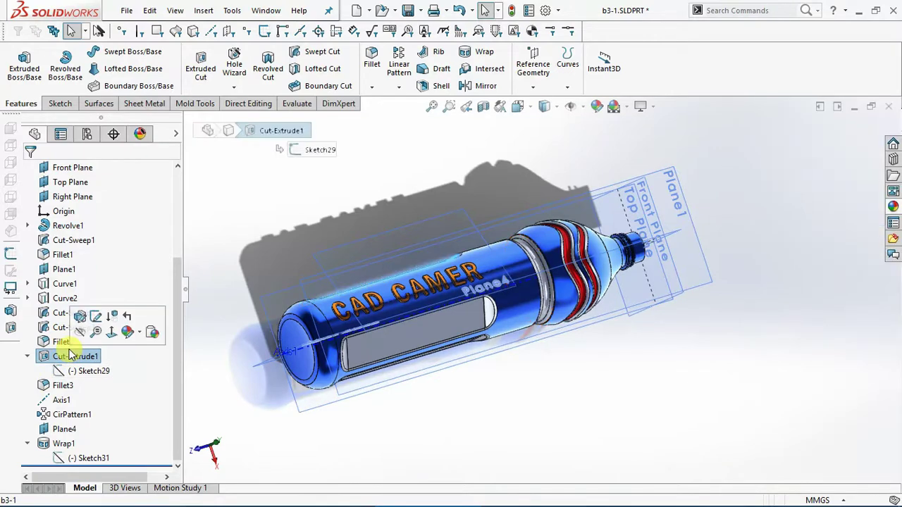
{"action": "middle_click_drag", "start_coordinate": [233, 395], "coordinate": [188, 373]}
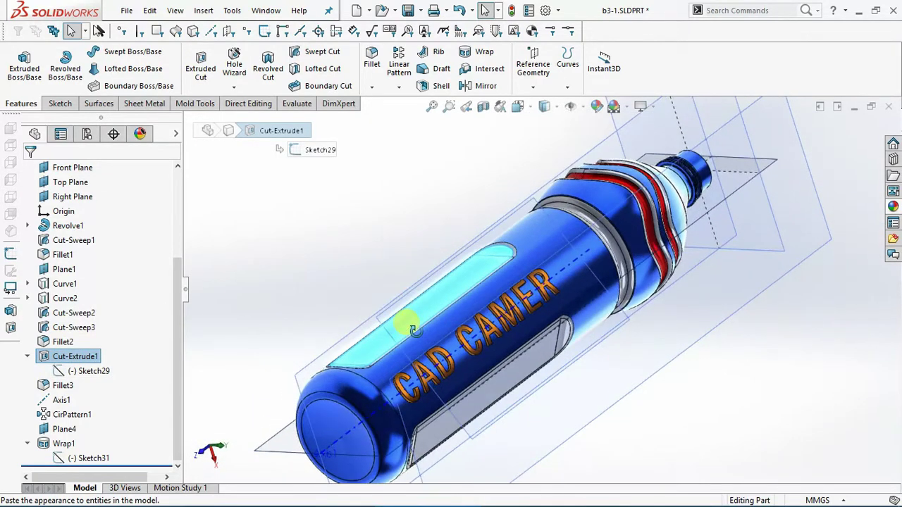
{"action": "left_click", "coordinate": [92, 415], "text": "ctrl"}
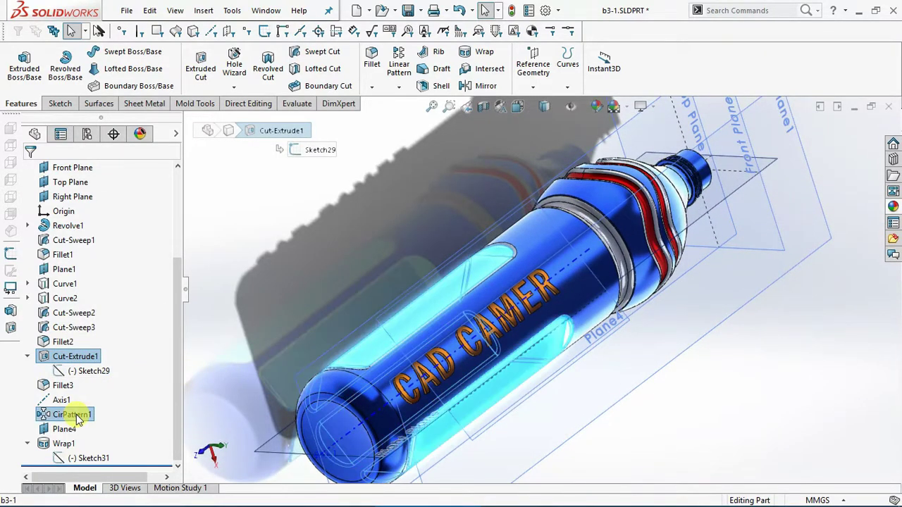
{"action": "left_click", "coordinate": [62, 386], "text": "ctrl"}
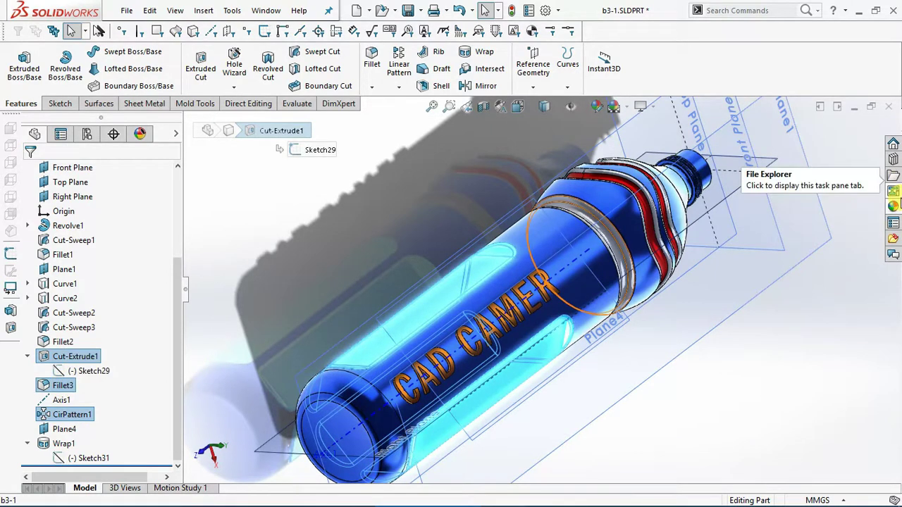
{"action": "left_click", "coordinate": [892, 207]}
{"action": "scroll", "coordinate": [833, 357], "scroll_direction": "down", "scroll_amount": 3}
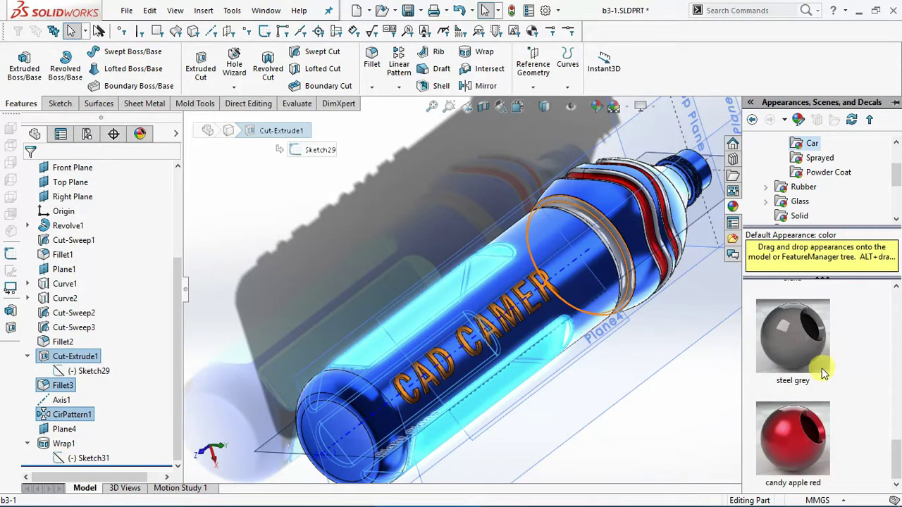
{"action": "mouse_move", "coordinate": [792, 336]}
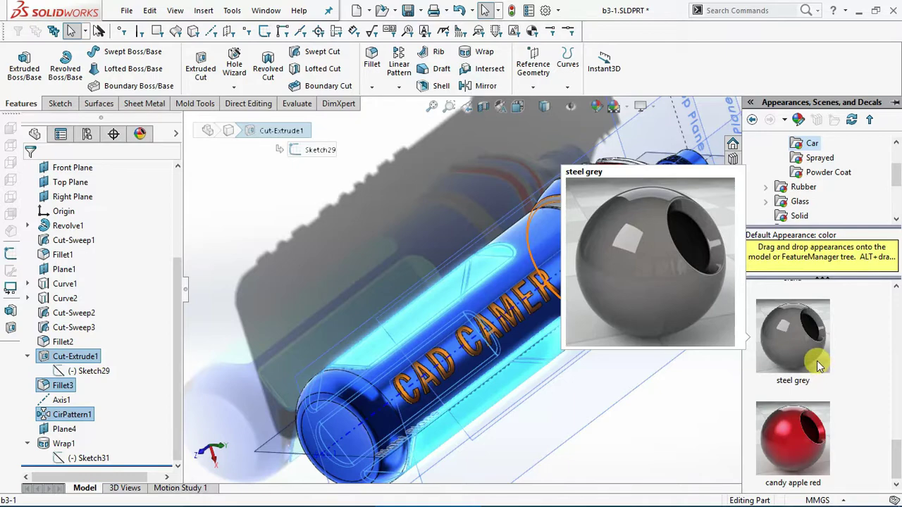
{"action": "scroll", "coordinate": [818, 365], "scroll_direction": "up", "scroll_amount": 3}
{"action": "scroll", "coordinate": [818, 365], "scroll_direction": "up", "scroll_amount": 3}
{"action": "scroll", "coordinate": [819, 365], "scroll_direction": "up", "scroll_amount": 3}
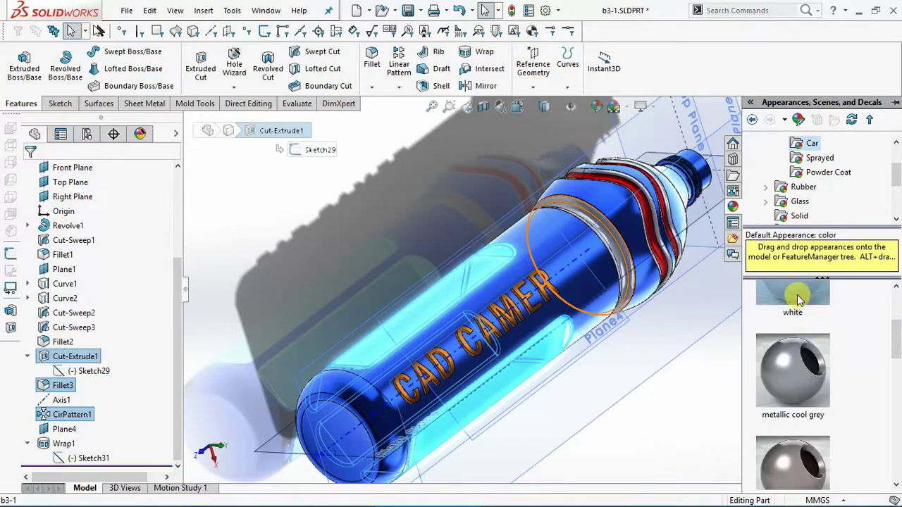
{"action": "right_click", "coordinate": [798, 299]}
{"action": "left_click", "coordinate": [810, 304]}
{"action": "left_click", "coordinate": [675, 399]}
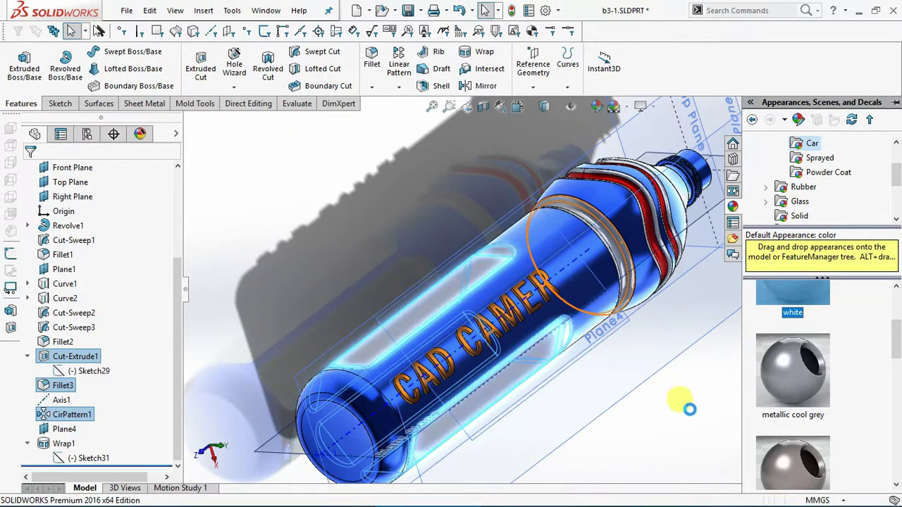
{"action": "mouse_move", "coordinate": [600, 322]}
{"action": "middle_mouse_down"}
{"action": "mouse_move", "coordinate": [528, 218]}
{"action": "mouse_move", "coordinate": [571, 197]}
{"action": "mouse_move", "coordinate": [572, 243]}
{"action": "middle_mouse_up"}
Step: Apply the black appearance to the Cut-Sweep1 ring groove and Fillet1
{"action": "scroll", "coordinate": [572, 243], "scroll_direction": "up", "scroll_amount": 3}
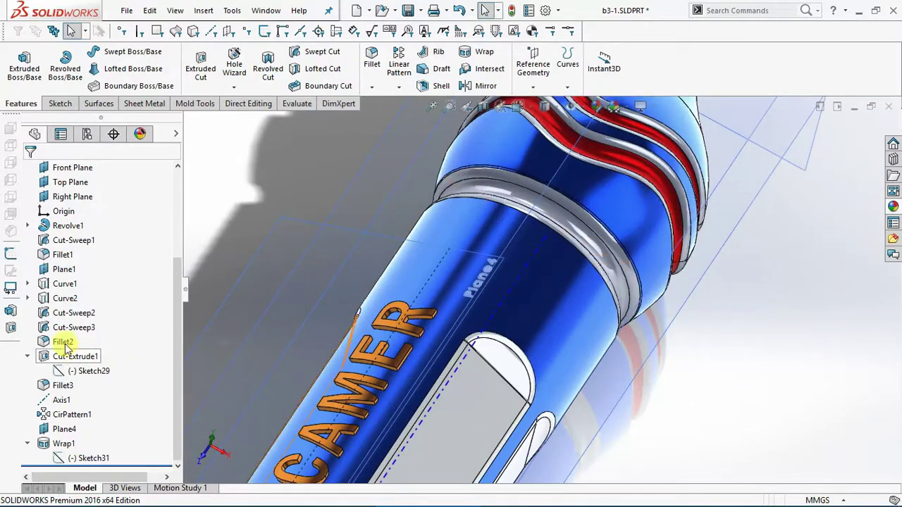
{"action": "left_click", "coordinate": [69, 357]}
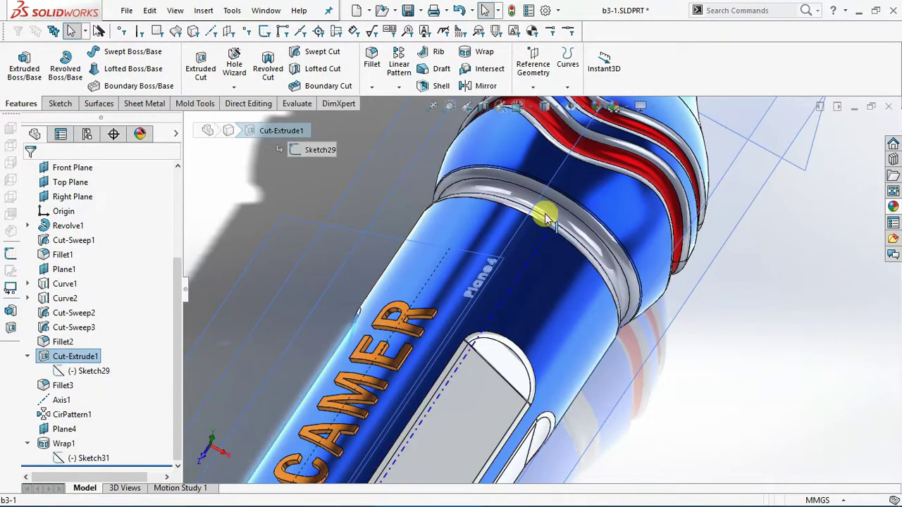
{"action": "left_click", "coordinate": [530, 197]}
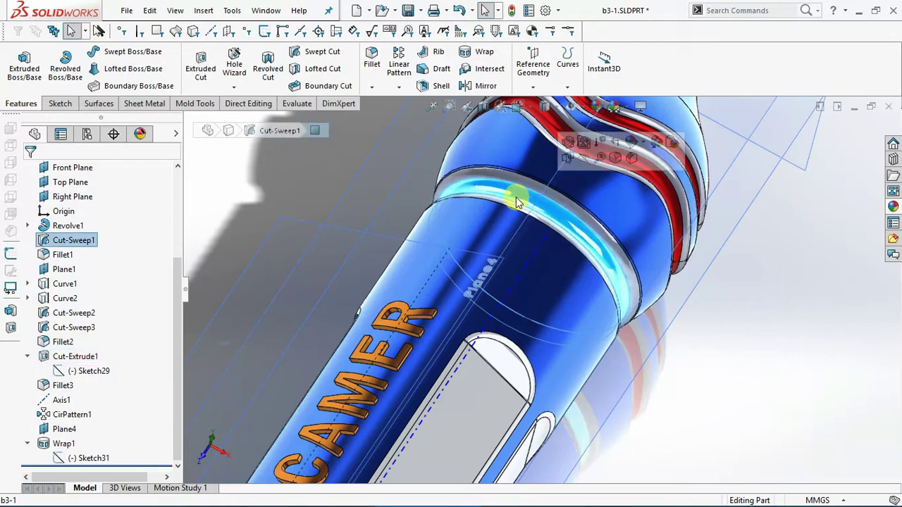
{"action": "left_click", "coordinate": [58, 242]}
{"action": "left_click", "coordinate": [62, 255], "text": "ctrl"}
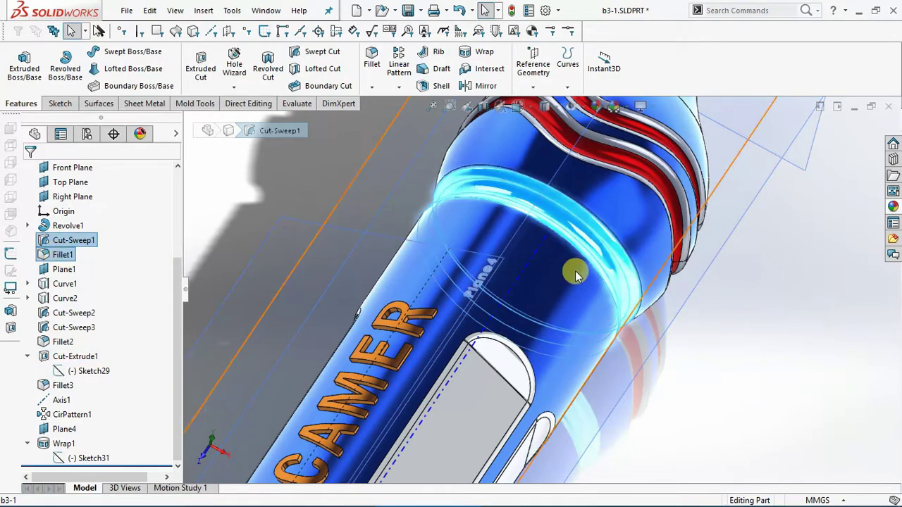
{"action": "left_click", "coordinate": [893, 208]}
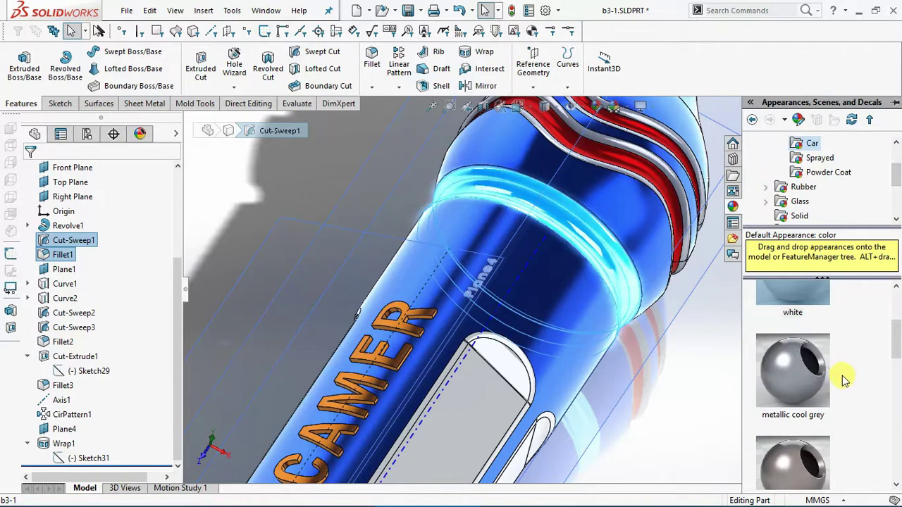
{"action": "scroll", "coordinate": [845, 380], "scroll_direction": "down", "scroll_amount": 3}
{"action": "scroll", "coordinate": [821, 374], "scroll_direction": "down", "scroll_amount": 3}
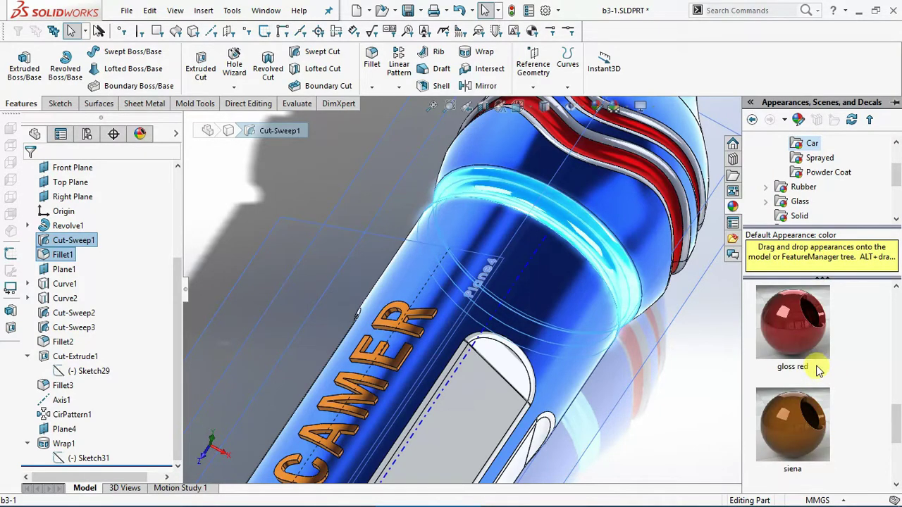
{"action": "scroll", "coordinate": [794, 421], "scroll_direction": "up", "scroll_amount": 3}
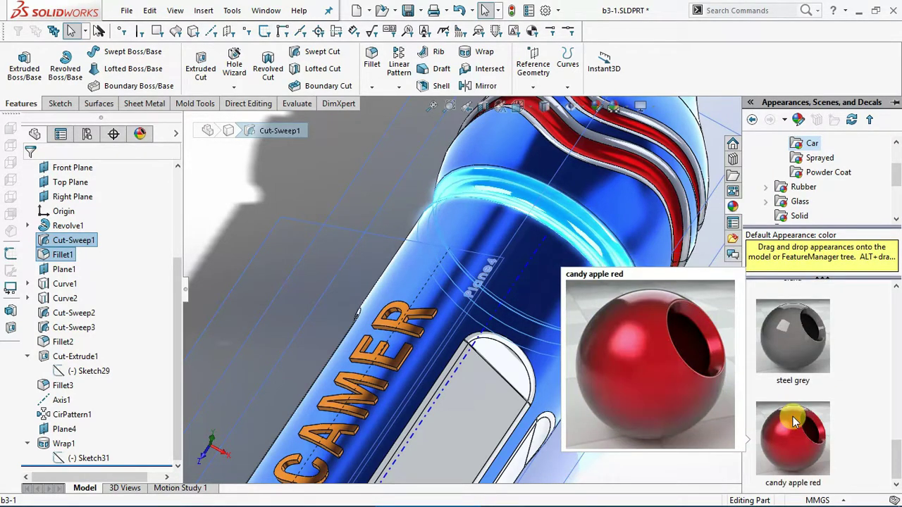
{"action": "scroll", "coordinate": [794, 419], "scroll_direction": "down", "scroll_amount": 1}
{"action": "scroll", "coordinate": [793, 417], "scroll_direction": "up", "scroll_amount": 5}
{"action": "scroll", "coordinate": [794, 405], "scroll_direction": "up", "scroll_amount": 1}
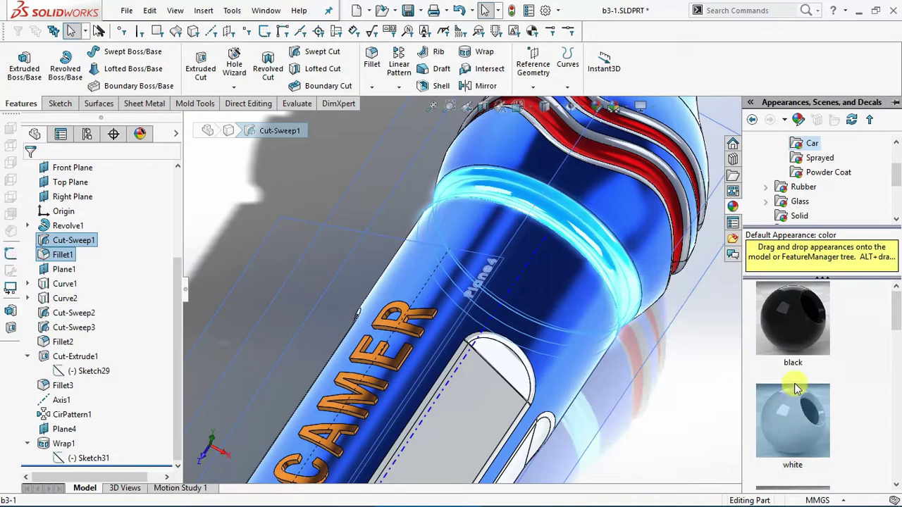
{"action": "right_click", "coordinate": [810, 319]}
{"action": "left_click", "coordinate": [814, 327]}
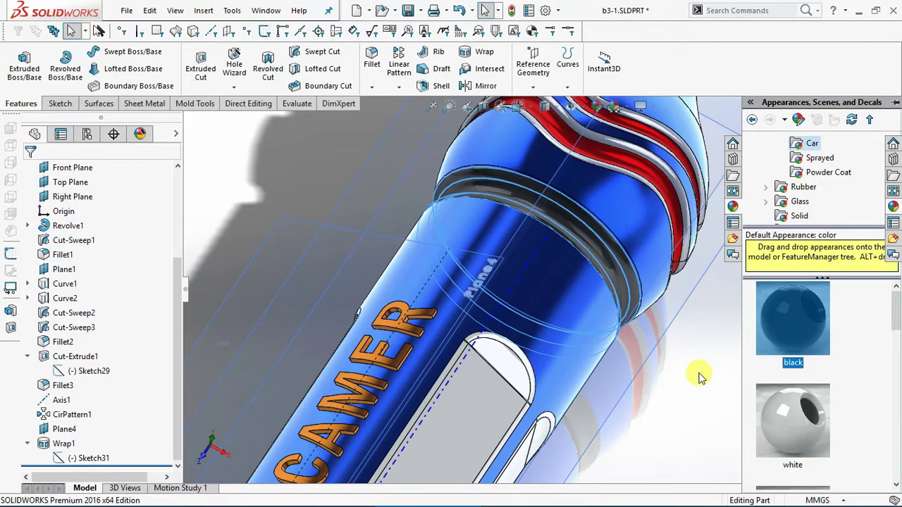
Step: Apply gloss red to the Fillet2 stripe fillets and orbit the bottle upright to review
{"action": "scroll", "coordinate": [612, 196], "scroll_direction": "down", "scroll_amount": 3}
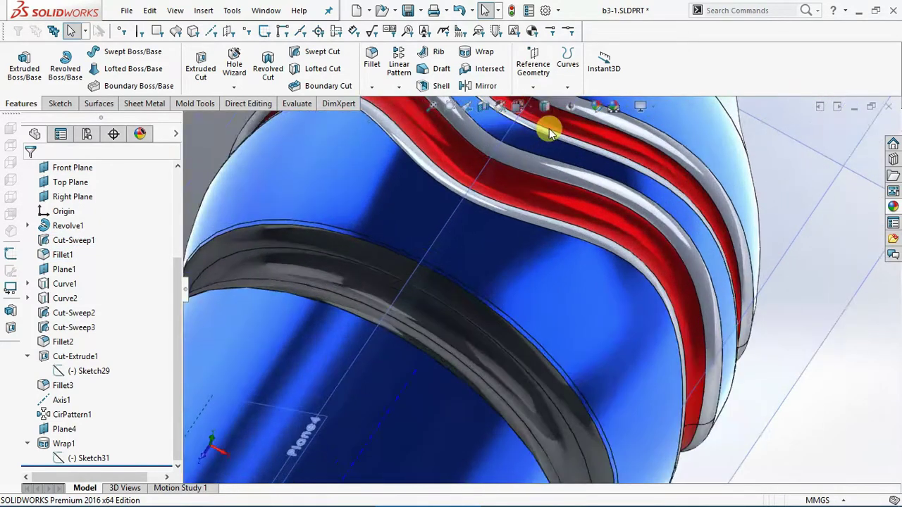
{"action": "left_click", "coordinate": [554, 180]}
{"action": "left_click", "coordinate": [63, 342]}
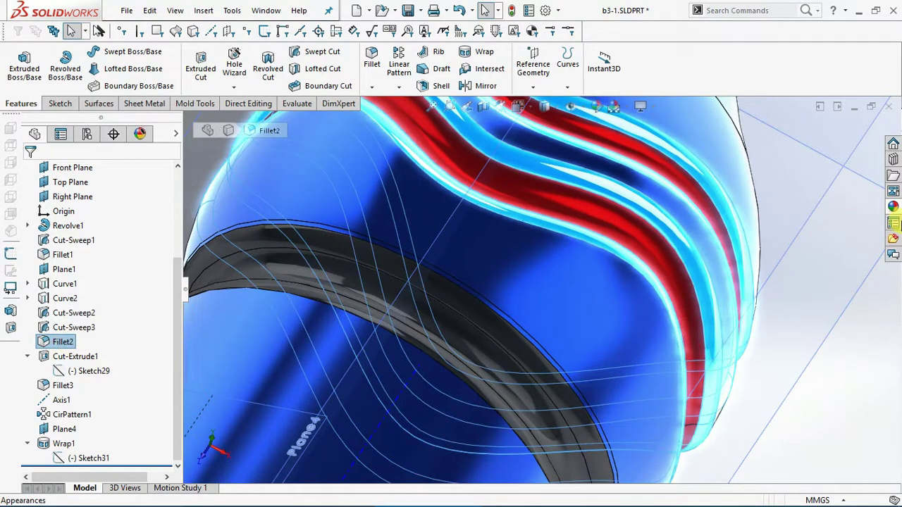
{"action": "left_click", "coordinate": [893, 206]}
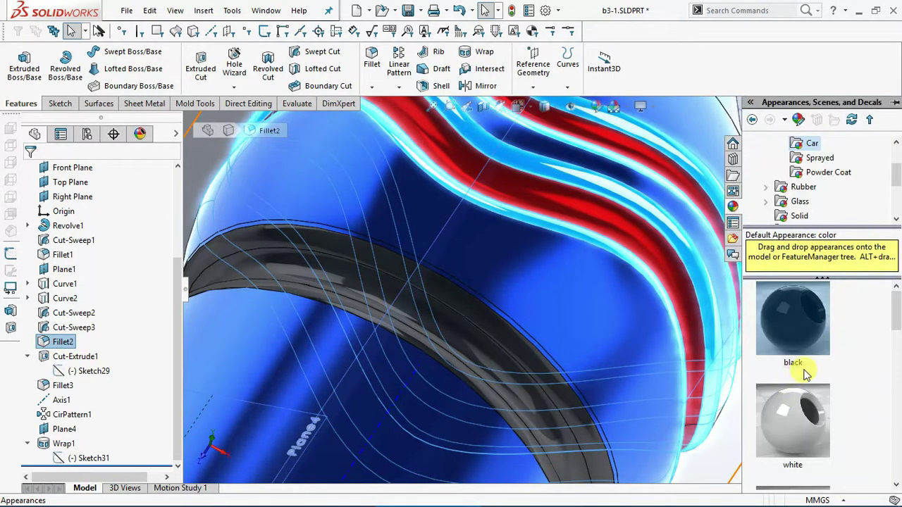
{"action": "scroll", "coordinate": [806, 375], "scroll_direction": "down", "scroll_amount": 3}
{"action": "scroll", "coordinate": [807, 374], "scroll_direction": "down", "scroll_amount": 2}
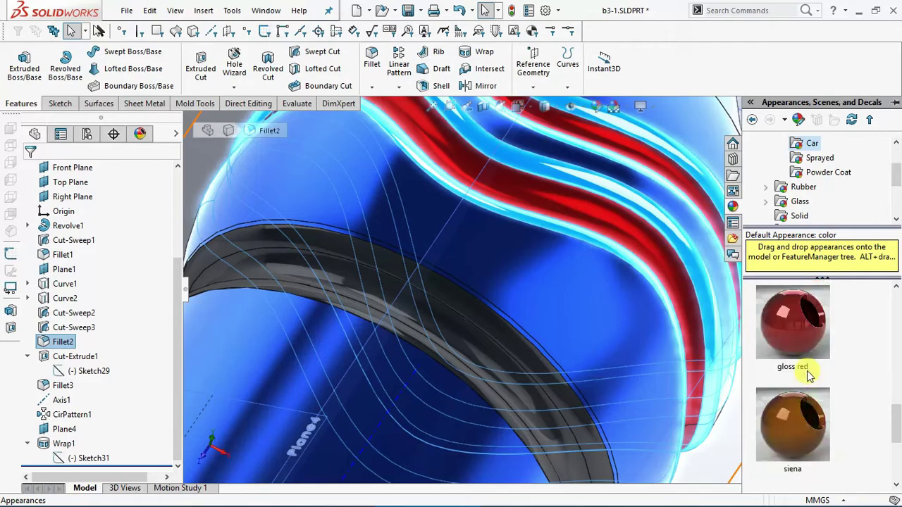
{"action": "right_click", "coordinate": [799, 324]}
{"action": "left_click", "coordinate": [803, 329]}
{"action": "scroll", "coordinate": [689, 300], "scroll_direction": "up", "scroll_amount": 5}
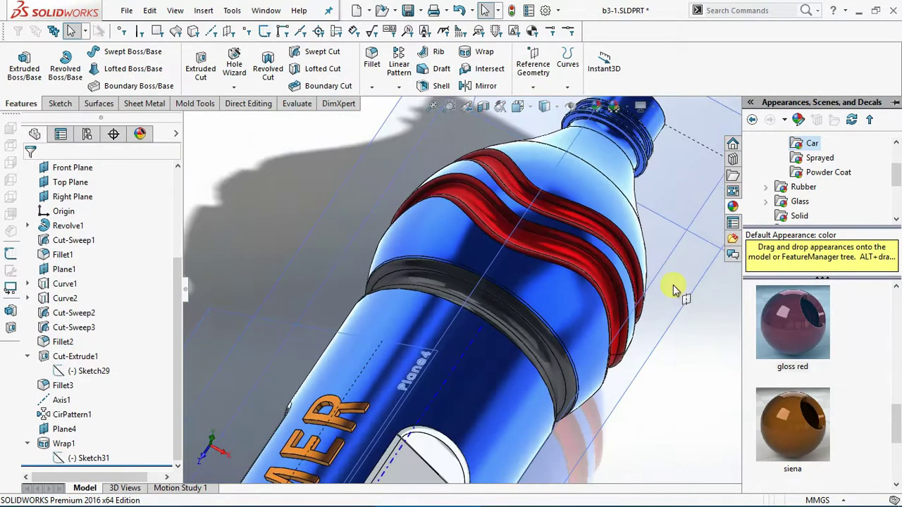
{"action": "mouse_move", "coordinate": [543, 337]}
{"action": "middle_mouse_down"}
{"action": "mouse_move", "coordinate": [458, 296]}
{"action": "mouse_move", "coordinate": [475, 266]}
{"action": "mouse_move", "coordinate": [514, 270]}
{"action": "mouse_move", "coordinate": [536, 316]}
{"action": "mouse_move", "coordinate": [553, 411]}
{"action": "mouse_move", "coordinate": [539, 383]}
{"action": "mouse_move", "coordinate": [605, 298]}
{"action": "mouse_move", "coordinate": [599, 202]}
{"action": "mouse_move", "coordinate": [547, 215]}
{"action": "mouse_move", "coordinate": [553, 267]}
{"action": "middle_mouse_up"}
{"action": "scroll", "coordinate": [303, 359], "scroll_direction": "down", "scroll_amount": 2}
{"action": "scroll", "coordinate": [433, 363], "scroll_direction": "down", "scroll_amount": 3}
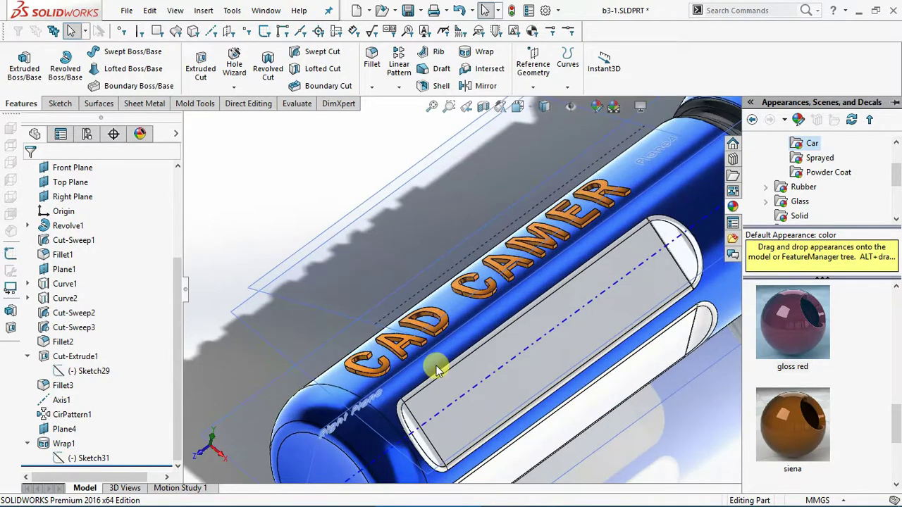
{"action": "scroll", "coordinate": [581, 317], "scroll_direction": "down", "scroll_amount": 3}
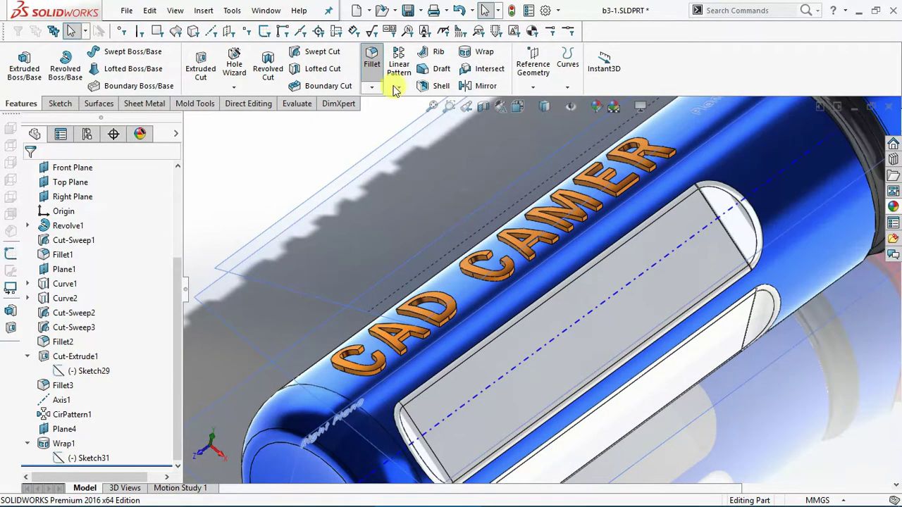
Step: Enter 2 as the radius of the lettering fillet
{"action": "scroll", "coordinate": [402, 373], "scroll_direction": "down", "scroll_amount": 2}
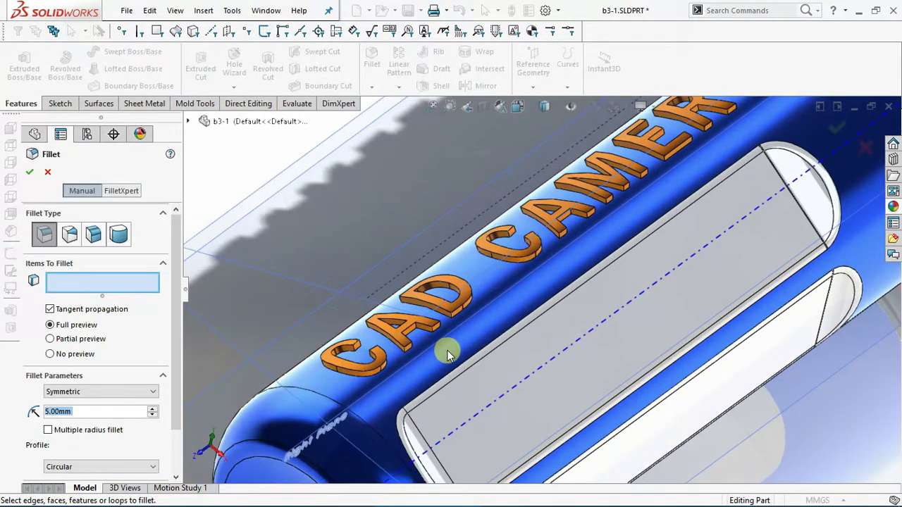
{"action": "scroll", "coordinate": [437, 348], "scroll_direction": "down", "scroll_amount": 2}
{"action": "scroll", "coordinate": [395, 338], "scroll_direction": "down", "scroll_amount": 2}
{"action": "scroll", "coordinate": [362, 335], "scroll_direction": "up", "scroll_amount": 3}
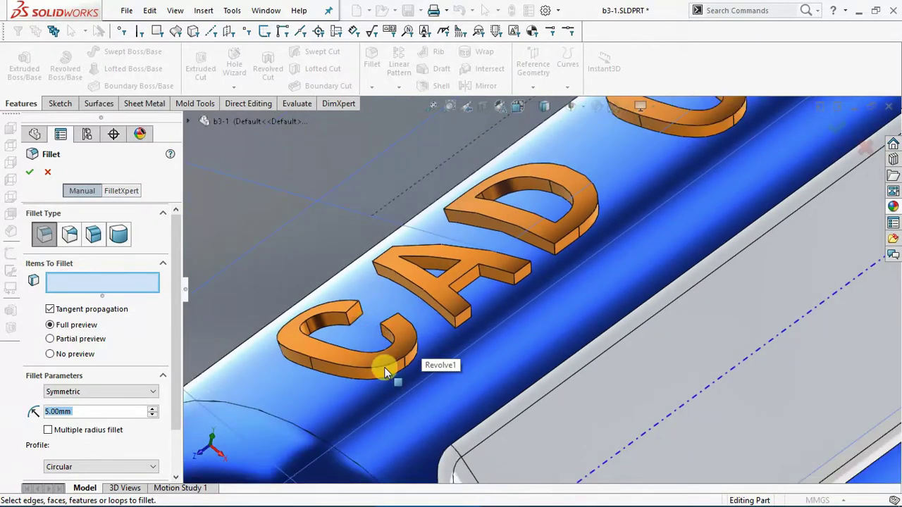
{"action": "scroll", "coordinate": [387, 374], "scroll_direction": "down", "scroll_amount": 1}
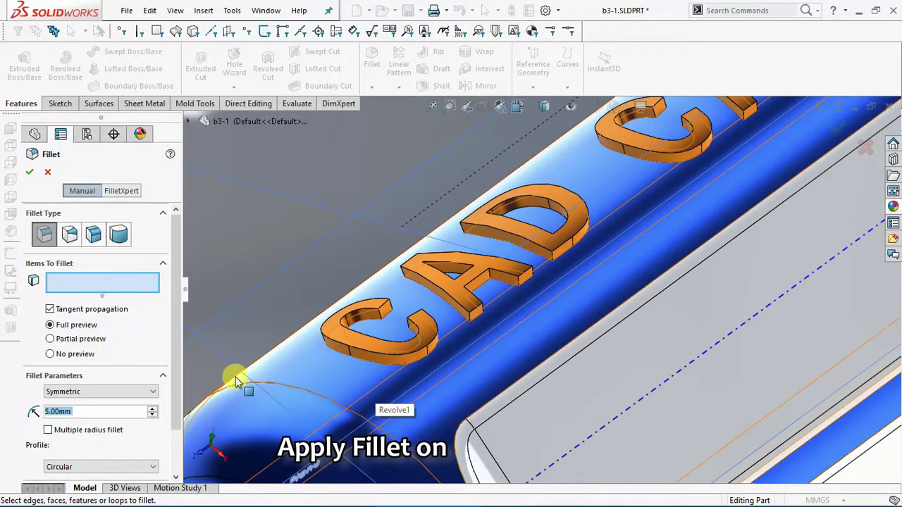
{"action": "type", "text": "2"}
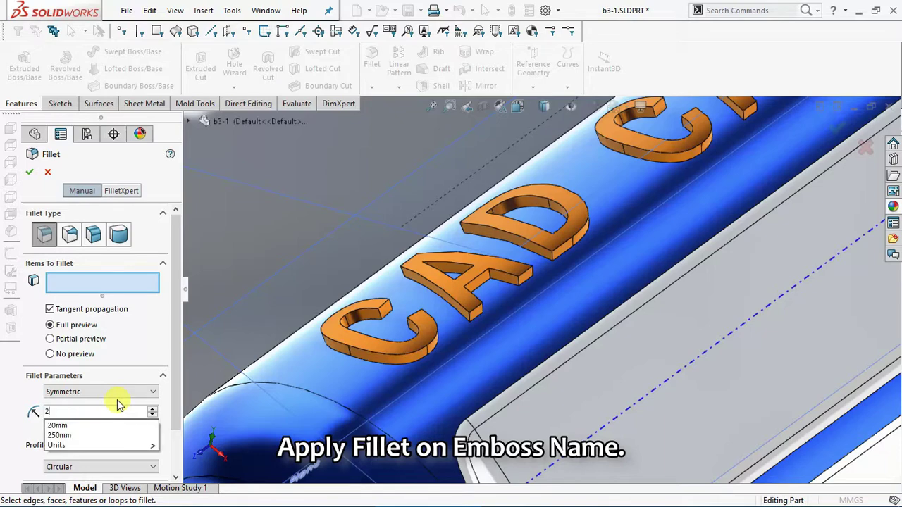
{"action": "key", "text": "Tab"}
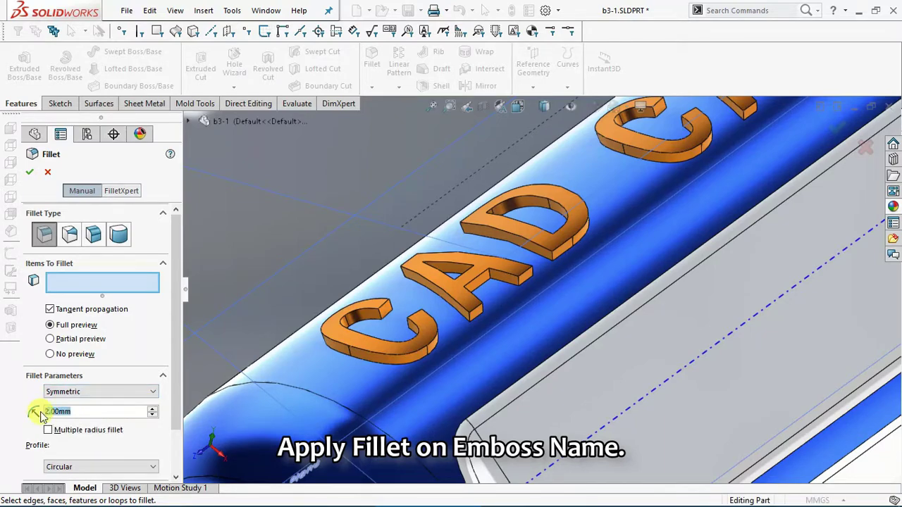
Step: Rotate to the CAD CAMER side and select the embossed letter edges to fillet
{"action": "scroll", "coordinate": [422, 326], "scroll_direction": "down", "scroll_amount": 2}
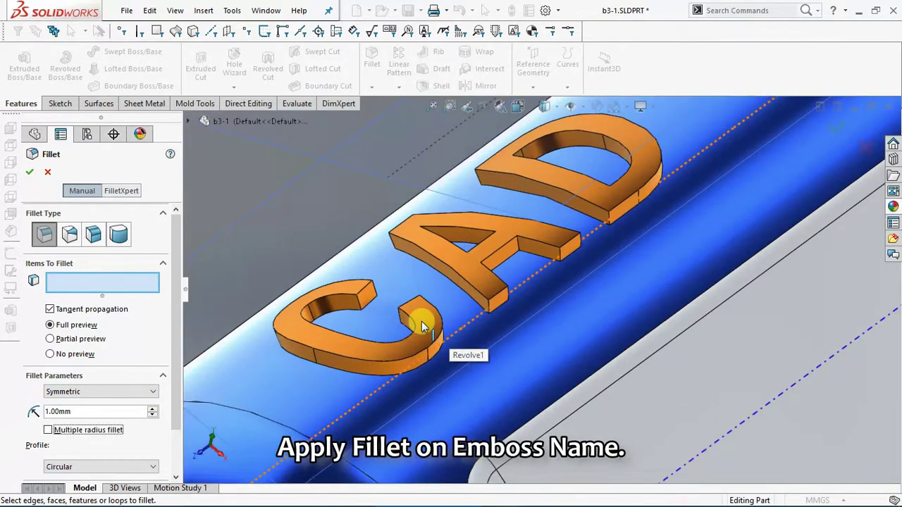
{"action": "left_click", "coordinate": [423, 326]}
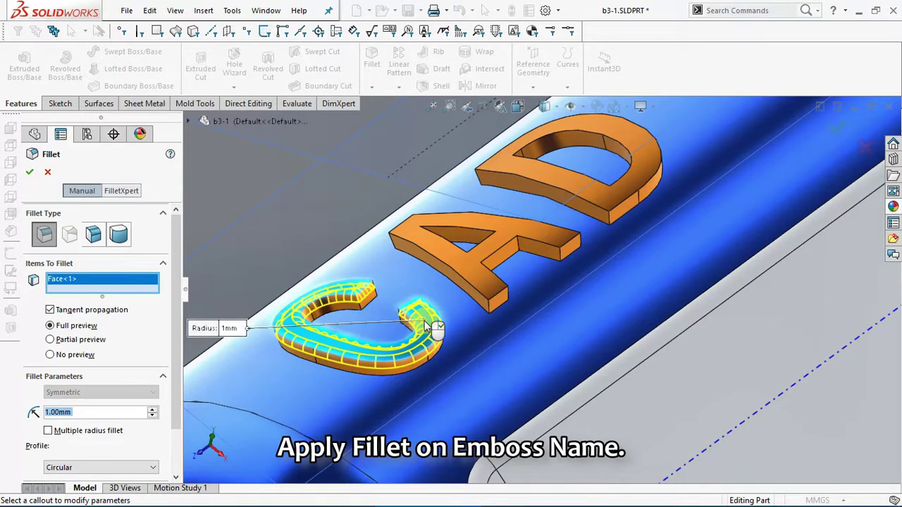
{"action": "left_click", "coordinate": [424, 327]}
{"action": "scroll", "coordinate": [436, 317], "scroll_direction": "up", "scroll_amount": 5}
{"action": "mouse_move", "coordinate": [459, 292]}
{"action": "middle_mouse_down"}
{"action": "mouse_move", "coordinate": [489, 235]}
{"action": "mouse_move", "coordinate": [430, 202]}
{"action": "mouse_move", "coordinate": [453, 373]}
{"action": "mouse_move", "coordinate": [554, 258]}
{"action": "mouse_move", "coordinate": [457, 181]}
{"action": "middle_mouse_up"}
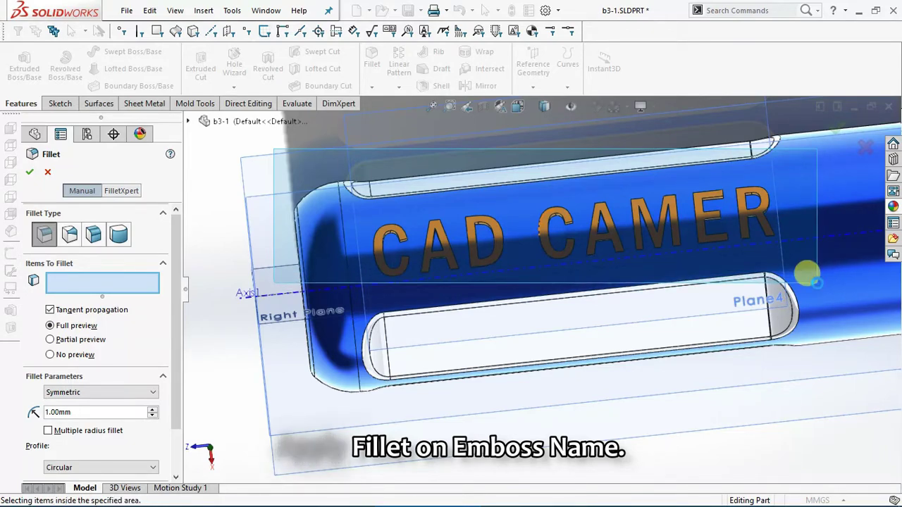
{"action": "left_click", "coordinate": [820, 282]}
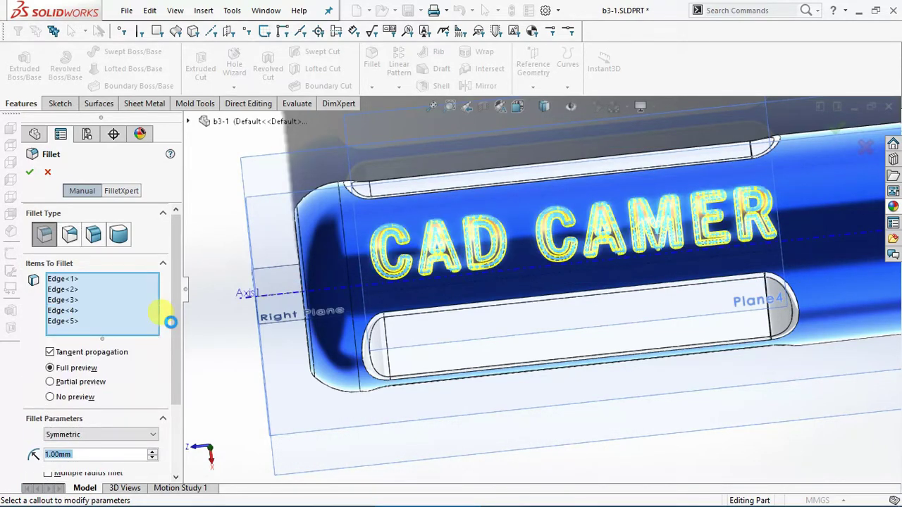
Step: Accept the lettering fillet and orbit closer to inspect the rounded letters
{"action": "key", "text": "Return"}
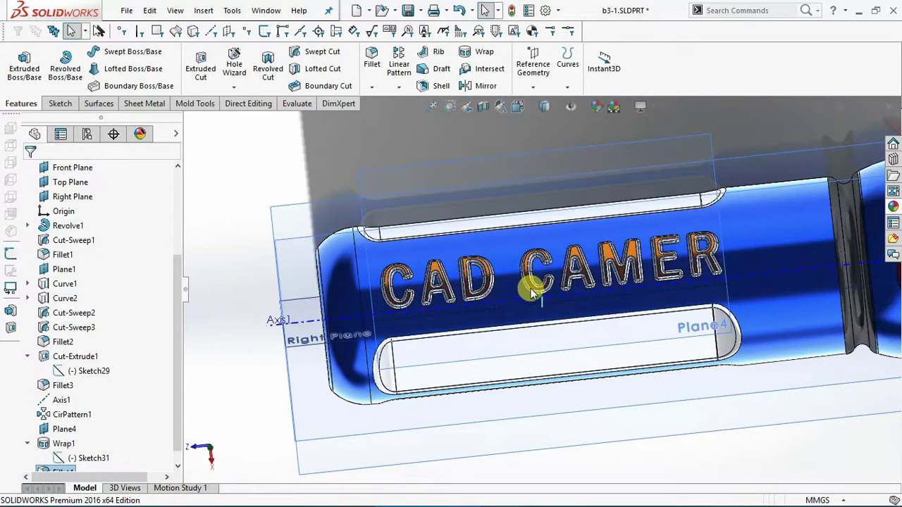
{"action": "scroll", "coordinate": [465, 261], "scroll_direction": "down", "scroll_amount": 3}
{"action": "scroll", "coordinate": [405, 231], "scroll_direction": "down", "scroll_amount": 3}
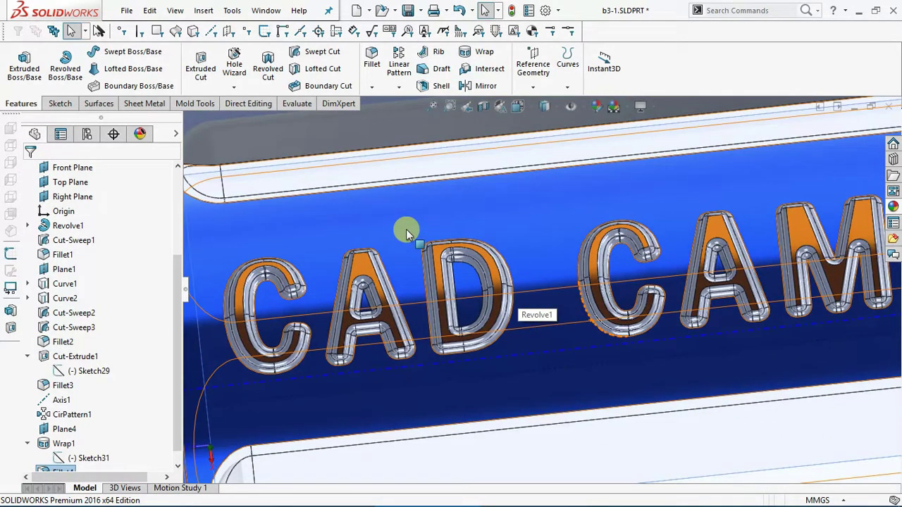
{"action": "mouse_move", "coordinate": [406, 229]}
{"action": "middle_mouse_down"}
{"action": "mouse_move", "coordinate": [507, 251]}
{"action": "mouse_move", "coordinate": [477, 292]}
{"action": "mouse_move", "coordinate": [498, 201]}
{"action": "mouse_move", "coordinate": [489, 241]}
{"action": "mouse_move", "coordinate": [510, 288]}
{"action": "middle_mouse_up"}
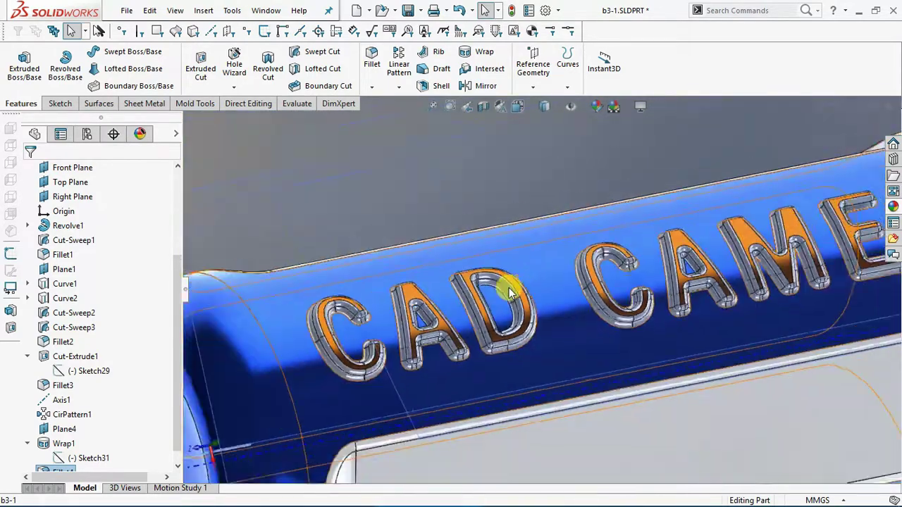
{"action": "scroll", "coordinate": [527, 313], "scroll_direction": "up", "scroll_amount": 3}
{"action": "scroll", "coordinate": [527, 313], "scroll_direction": "down", "scroll_amount": 3}
{"action": "scroll", "coordinate": [652, 294], "scroll_direction": "down", "scroll_amount": 2}
{"action": "scroll", "coordinate": [467, 253], "scroll_direction": "down", "scroll_amount": 2}
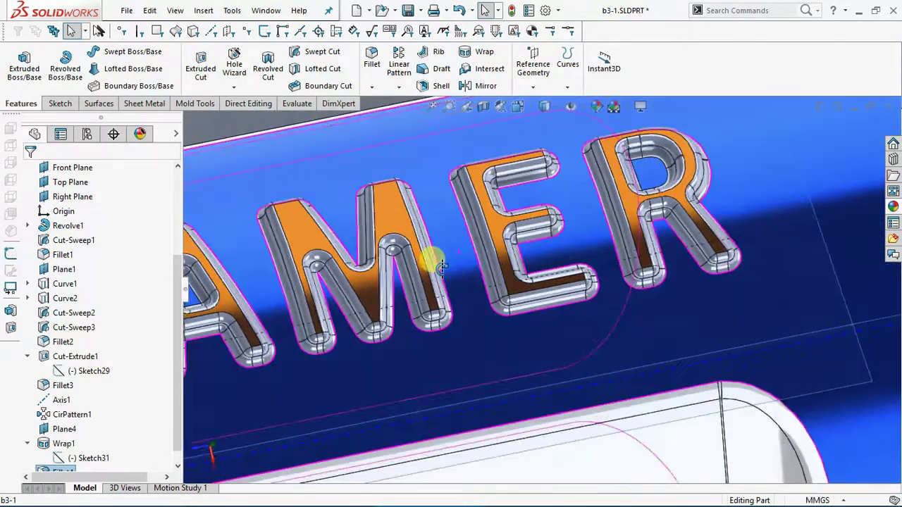
{"action": "scroll", "coordinate": [532, 325], "scroll_direction": "down", "scroll_amount": 1}
Step: Start editing the appearance of Fillet4 from the FeatureManager tree
{"action": "scroll", "coordinate": [532, 325], "scroll_direction": "up", "scroll_amount": 2}
{"action": "scroll", "coordinate": [483, 366], "scroll_direction": "up", "scroll_amount": 2}
{"action": "scroll", "coordinate": [394, 383], "scroll_direction": "down", "scroll_amount": 2}
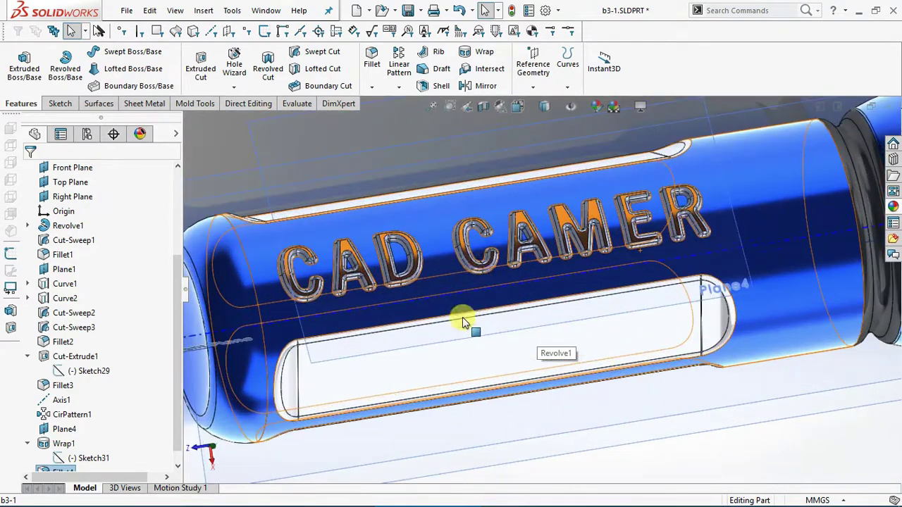
{"action": "scroll", "coordinate": [463, 318], "scroll_direction": "down", "scroll_amount": 1}
{"action": "scroll", "coordinate": [502, 218], "scroll_direction": "down", "scroll_amount": 1}
{"action": "scroll", "coordinate": [102, 390], "scroll_direction": "down", "scroll_amount": 1}
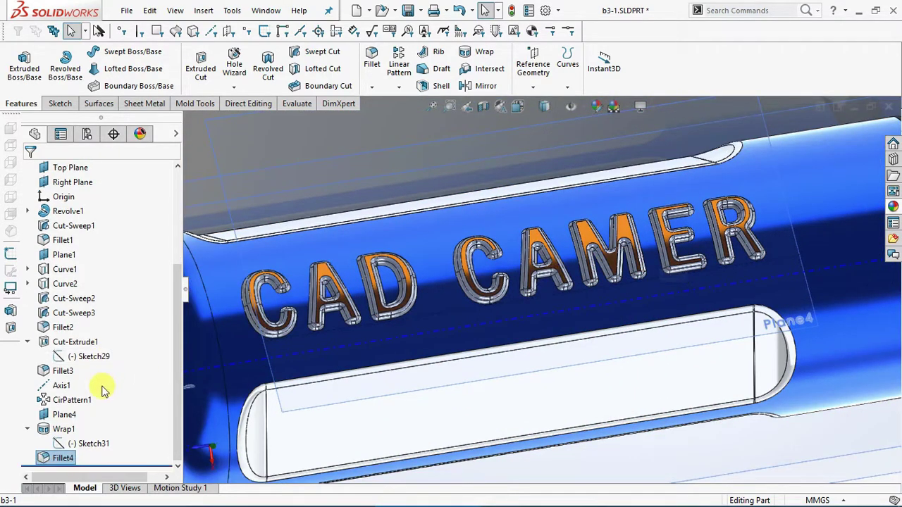
{"action": "right_click", "coordinate": [51, 466]}
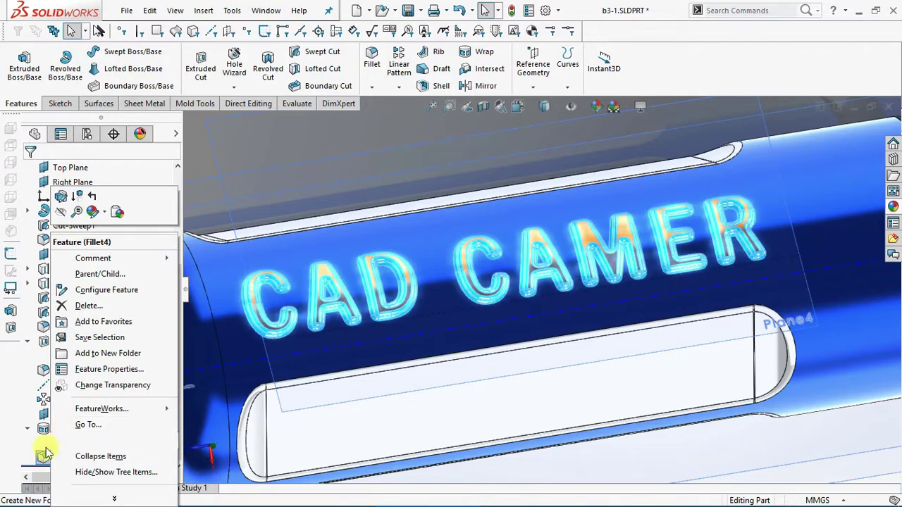
{"action": "left_click", "coordinate": [41, 458]}
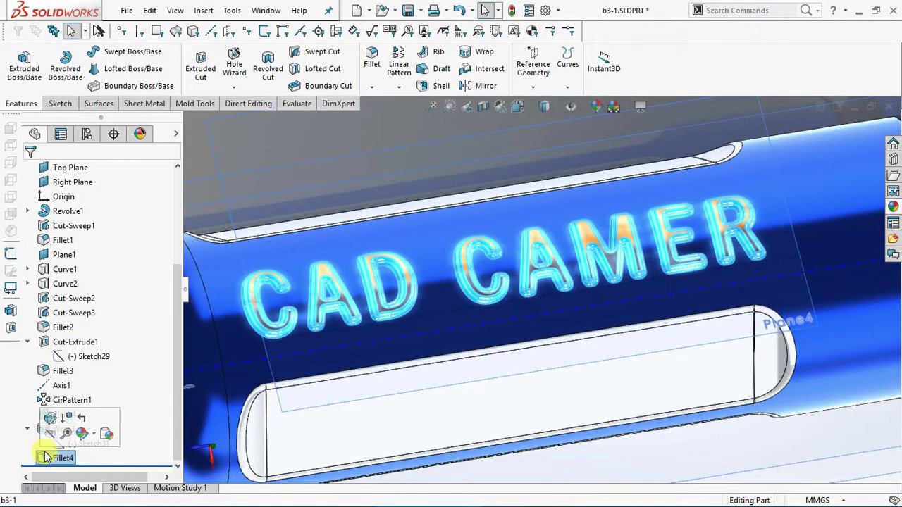
Step: Apply the Metals > metallic gold appearance to the Fillet4 lettering edges
{"action": "left_click", "coordinate": [892, 205]}
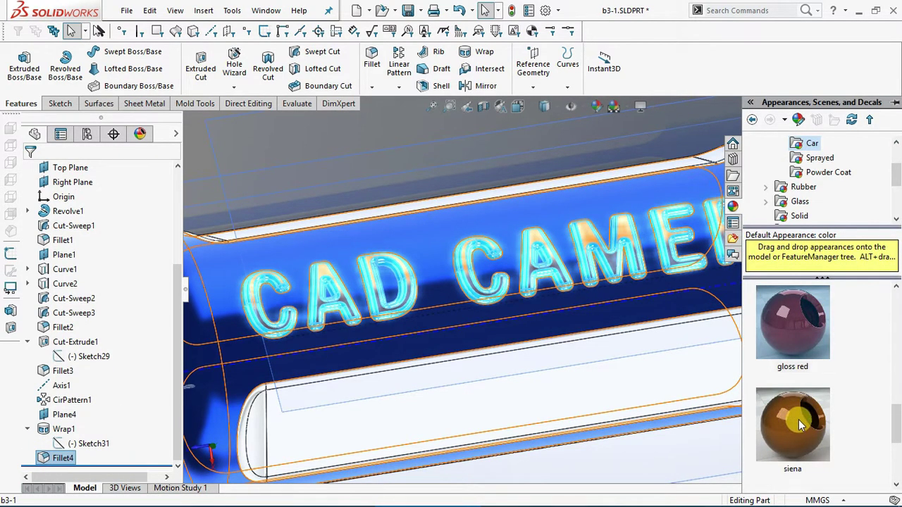
{"action": "scroll", "coordinate": [800, 423], "scroll_direction": "up", "scroll_amount": 1}
{"action": "scroll", "coordinate": [799, 423], "scroll_direction": "up", "scroll_amount": 1}
{"action": "scroll", "coordinate": [799, 422], "scroll_direction": "up", "scroll_amount": 1}
{"action": "scroll", "coordinate": [799, 422], "scroll_direction": "up", "scroll_amount": 2}
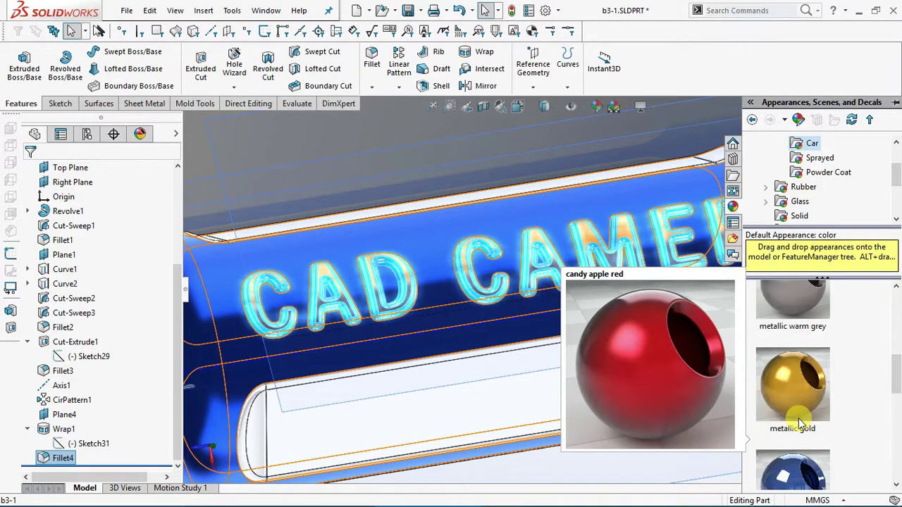
{"action": "left_click", "coordinate": [793, 395]}
{"action": "right_click", "coordinate": [792, 380]}
{"action": "left_click", "coordinate": [810, 396]}
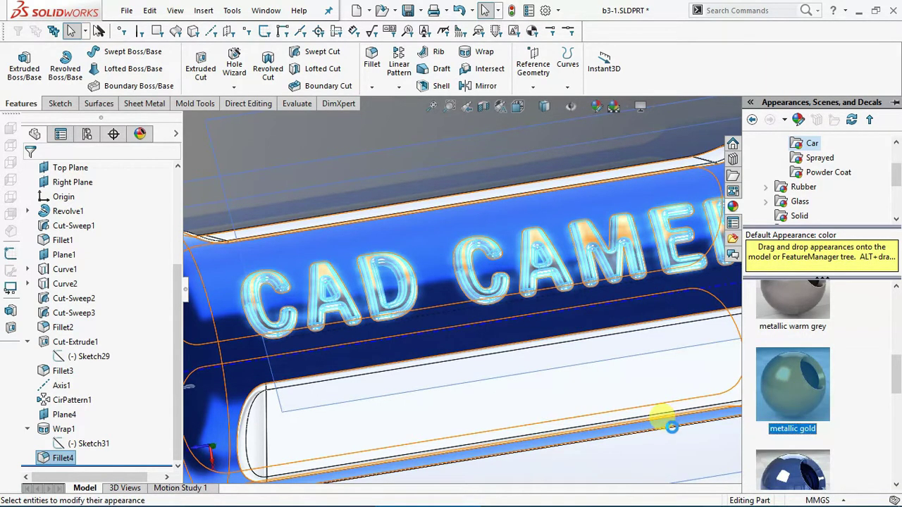
{"action": "left_click", "coordinate": [672, 426]}
Step: Orbit the bottle to view the gold 'CAD CAMER' lettering from above
{"action": "scroll", "coordinate": [598, 272], "scroll_direction": "down", "scroll_amount": 2}
{"action": "scroll", "coordinate": [598, 233], "scroll_direction": "down", "scroll_amount": 2}
{"action": "scroll", "coordinate": [579, 221], "scroll_direction": "down", "scroll_amount": 2}
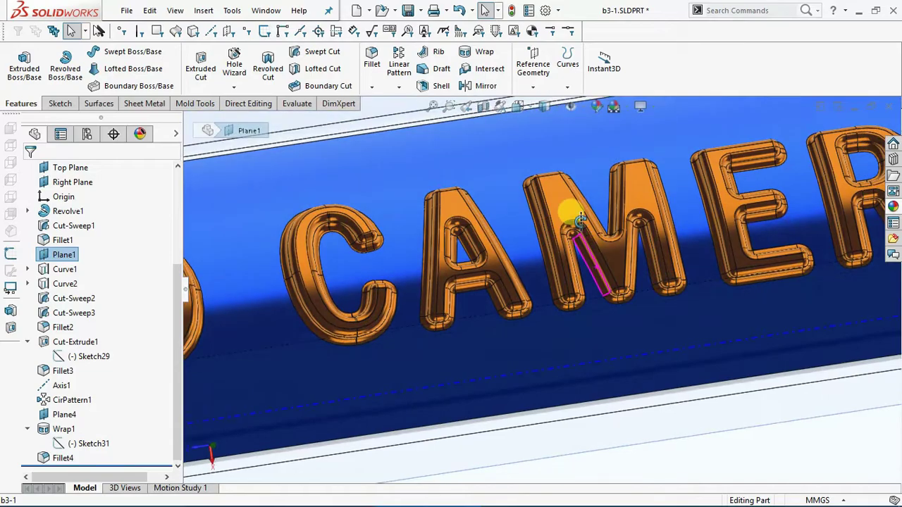
{"action": "scroll", "coordinate": [579, 221], "scroll_direction": "up", "scroll_amount": 2}
{"action": "scroll", "coordinate": [604, 221], "scroll_direction": "up", "scroll_amount": 2}
{"action": "scroll", "coordinate": [613, 238], "scroll_direction": "up", "scroll_amount": 3}
{"action": "scroll", "coordinate": [604, 262], "scroll_direction": "up", "scroll_amount": 1}
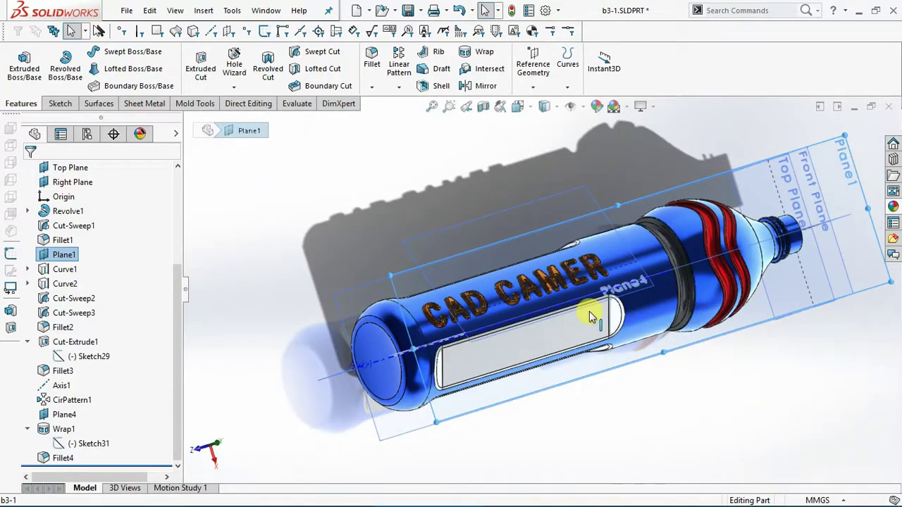
{"action": "mouse_move", "coordinate": [591, 316]}
{"action": "middle_mouse_down"}
{"action": "mouse_move", "coordinate": [580, 318]}
{"action": "mouse_move", "coordinate": [547, 282]}
{"action": "mouse_move", "coordinate": [568, 238]}
{"action": "mouse_move", "coordinate": [598, 225]}
{"action": "mouse_move", "coordinate": [666, 363]}
{"action": "mouse_move", "coordinate": [651, 368]}
{"action": "mouse_move", "coordinate": [592, 335]}
{"action": "middle_mouse_up"}
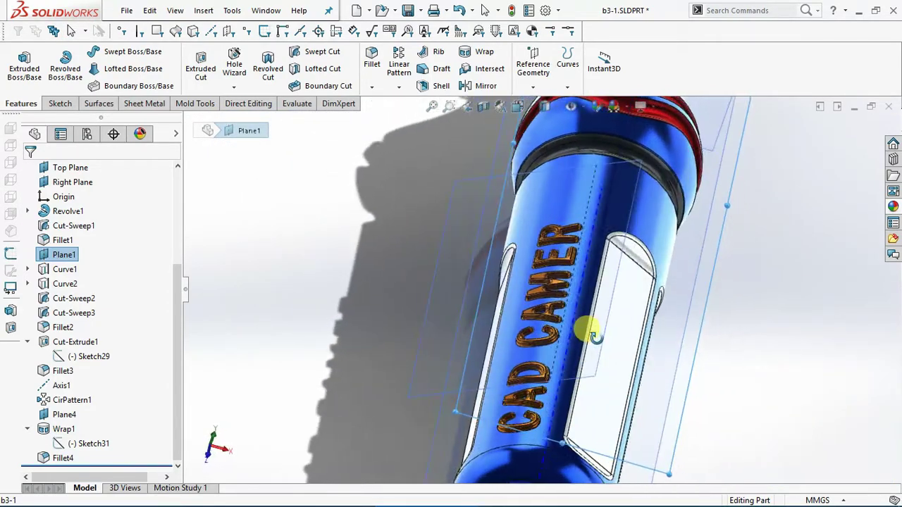
{"action": "scroll", "coordinate": [573, 332], "scroll_direction": "up", "scroll_amount": 3}
{"action": "scroll", "coordinate": [573, 332], "scroll_direction": "up", "scroll_amount": 3}
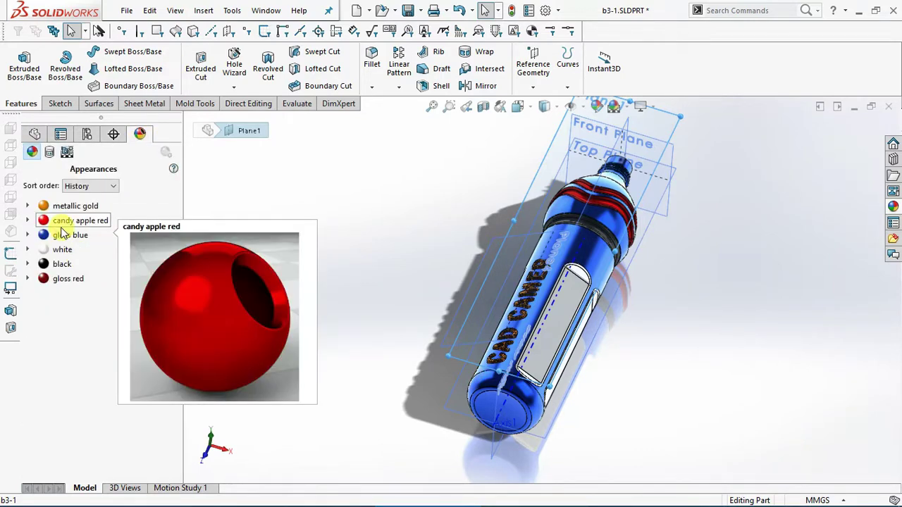
Step: Edit the white slot appearance, changing its colour to a light green
{"action": "right_click", "coordinate": [67, 260]}
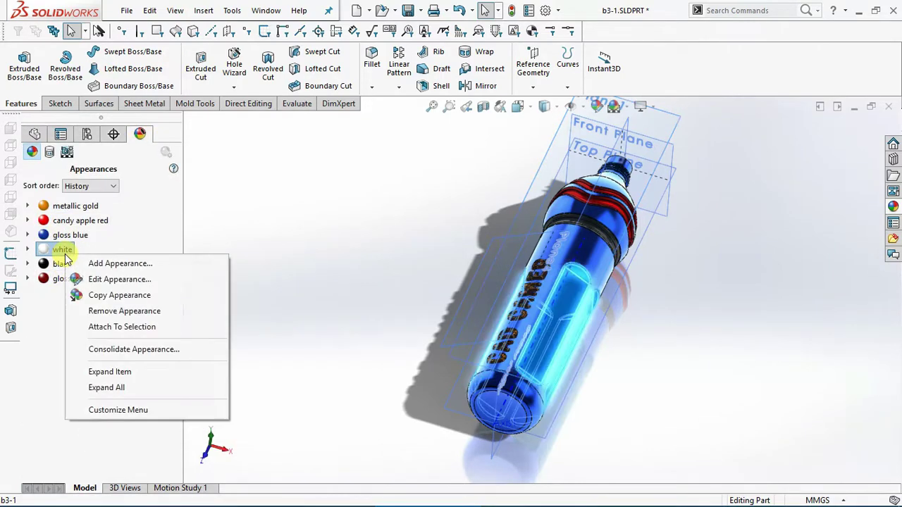
{"action": "left_click", "coordinate": [97, 279]}
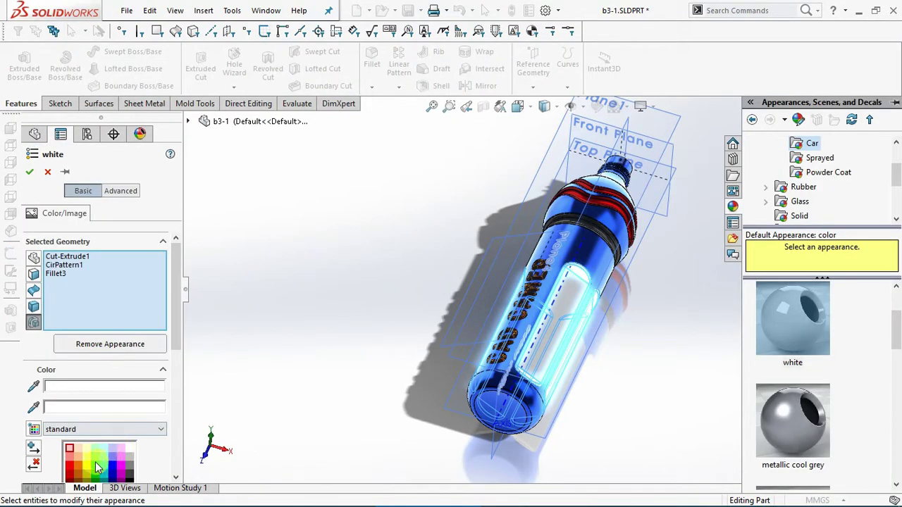
{"action": "left_click", "coordinate": [96, 467]}
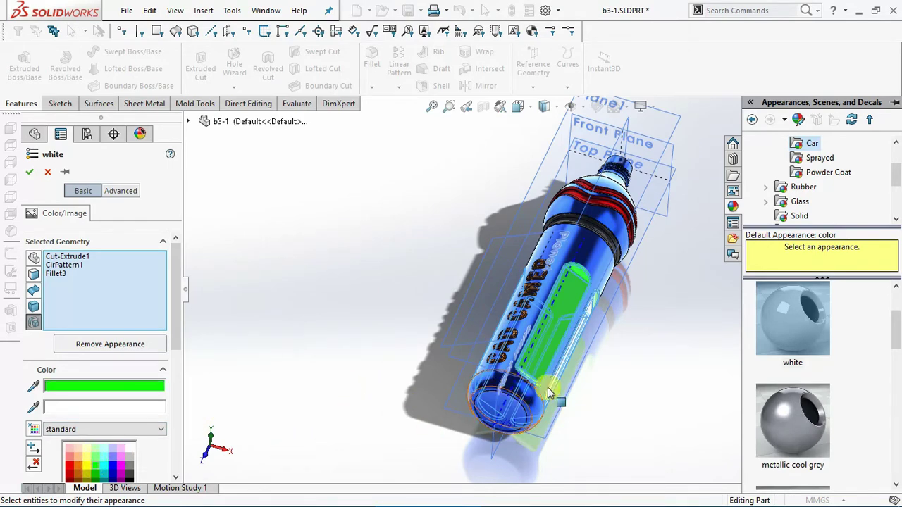
{"action": "scroll", "coordinate": [549, 393], "scroll_direction": "down", "scroll_amount": 5}
{"action": "middle_click_drag", "start_coordinate": [573, 346], "coordinate": [517, 298]}
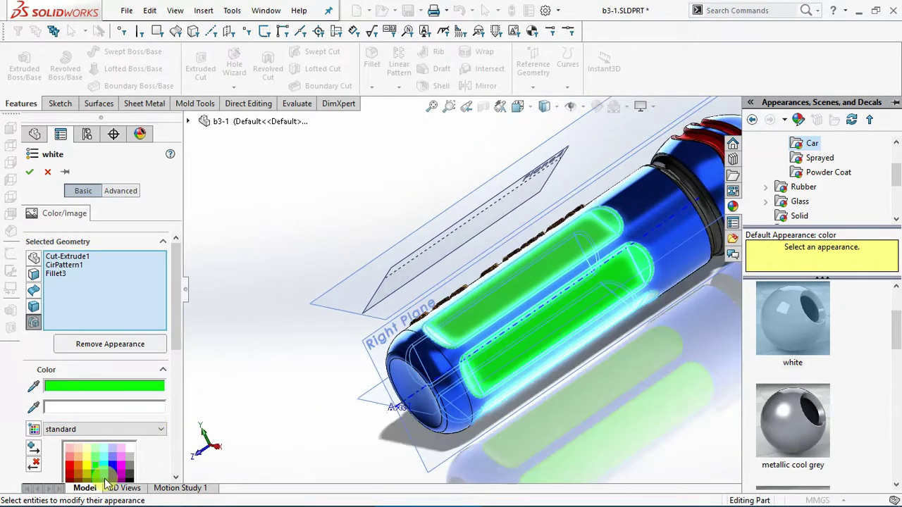
{"action": "left_click", "coordinate": [96, 474]}
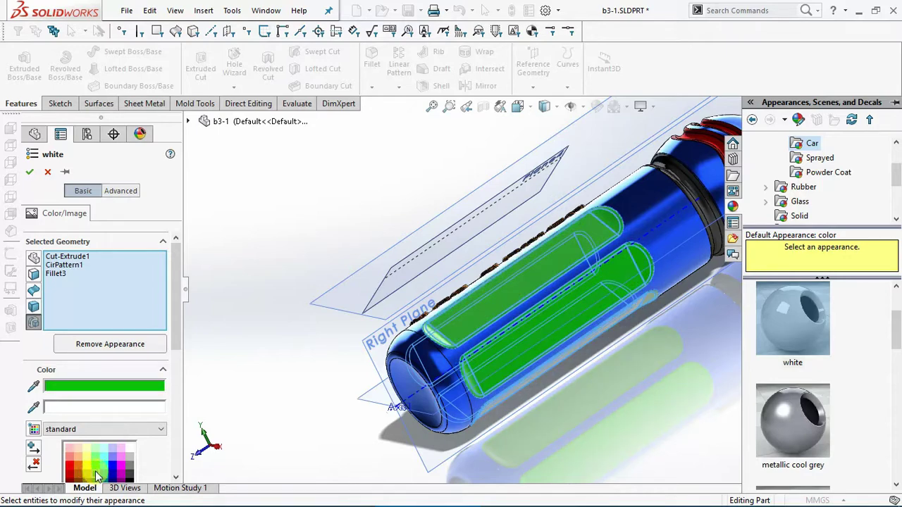
{"action": "left_click", "coordinate": [95, 458]}
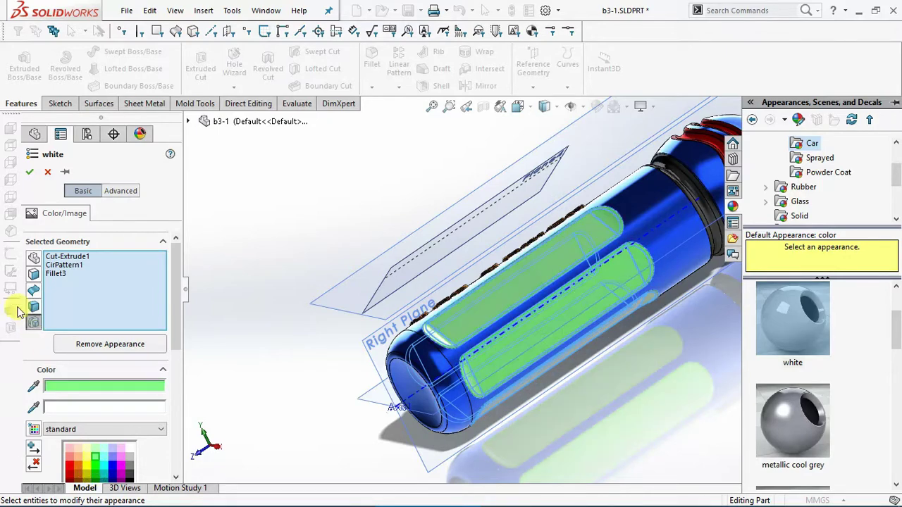
{"action": "left_click", "coordinate": [30, 172]}
{"action": "scroll", "coordinate": [359, 291], "scroll_direction": "up", "scroll_amount": 3}
Step: Re-edit the slot appearance to a brighter green, then bring up the black appearance's options
{"action": "scroll", "coordinate": [561, 310], "scroll_direction": "down", "scroll_amount": 5}
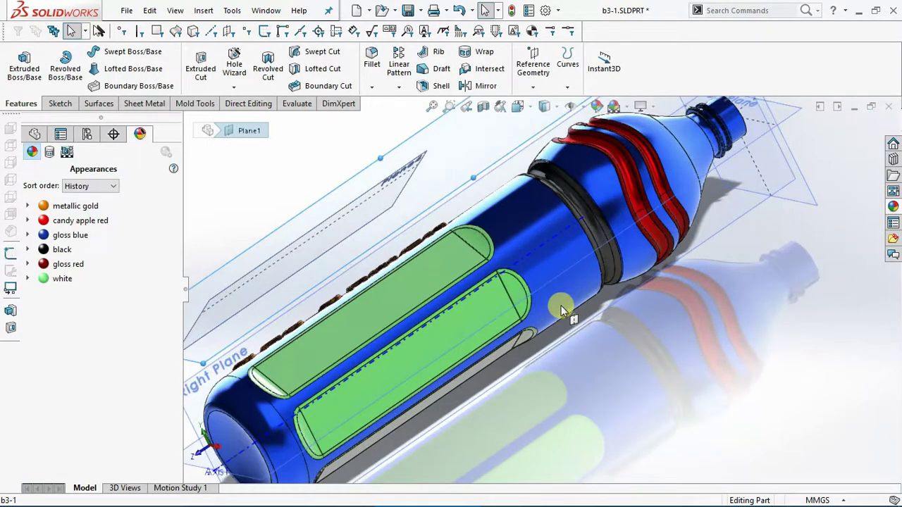
{"action": "middle_click_drag", "start_coordinate": [561, 310], "coordinate": [544, 248]}
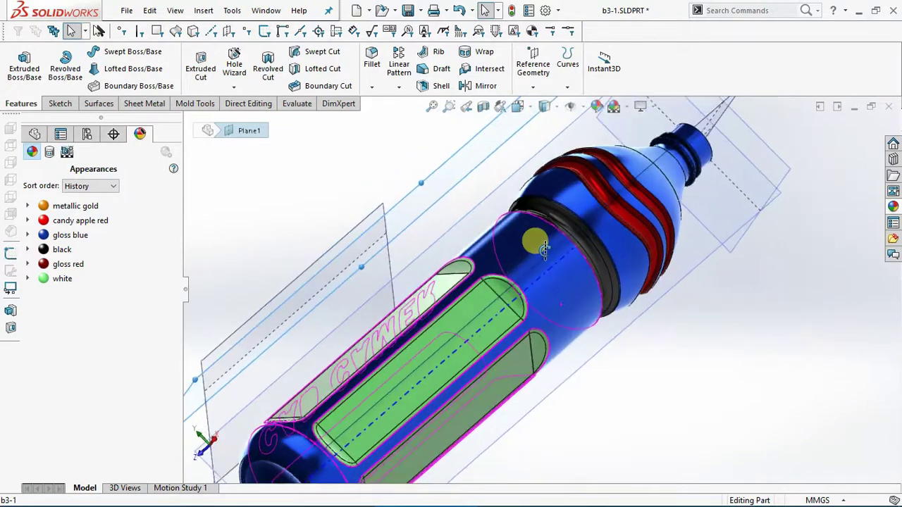
{"action": "scroll", "coordinate": [544, 248], "scroll_direction": "up", "scroll_amount": 3}
{"action": "right_click", "coordinate": [72, 277]}
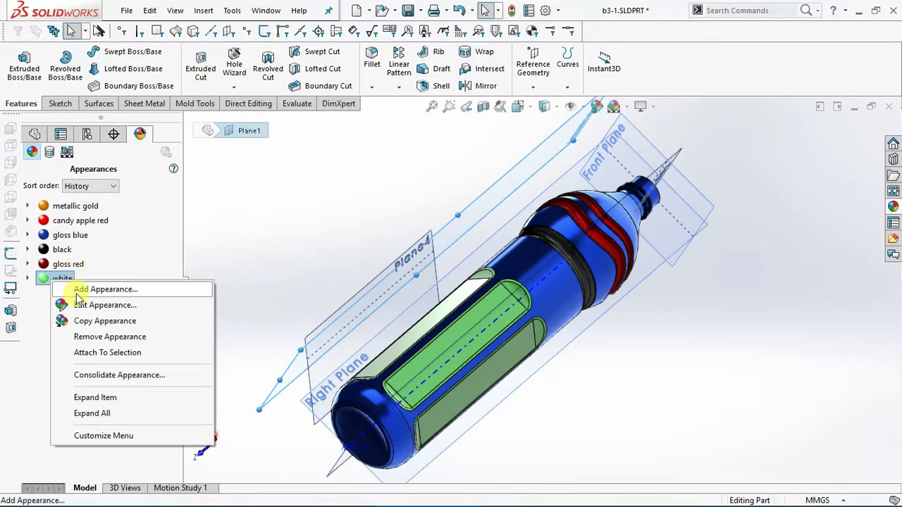
{"action": "left_click", "coordinate": [77, 291]}
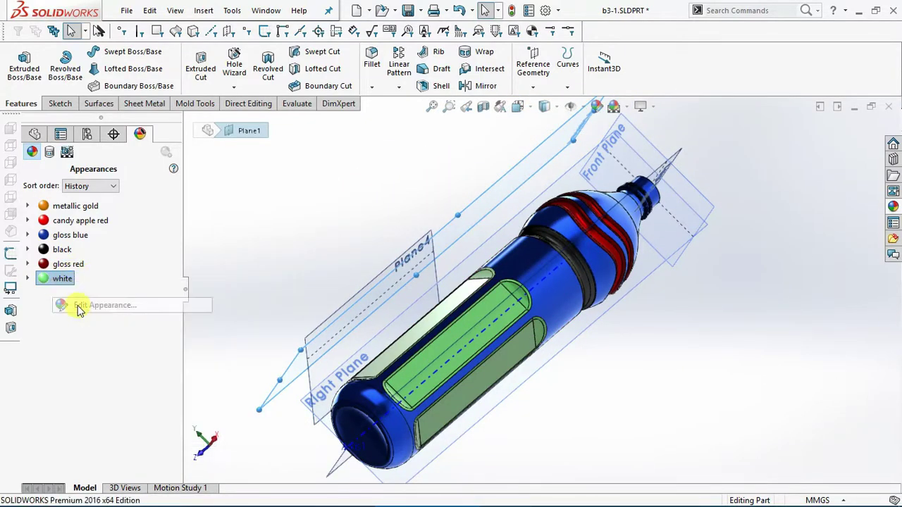
{"action": "left_click", "coordinate": [72, 473]}
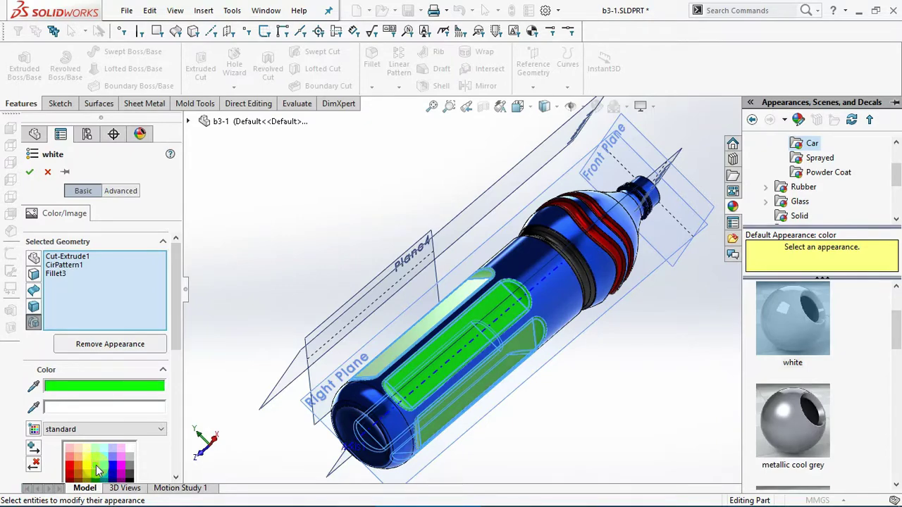
{"action": "left_click", "coordinate": [30, 172]}
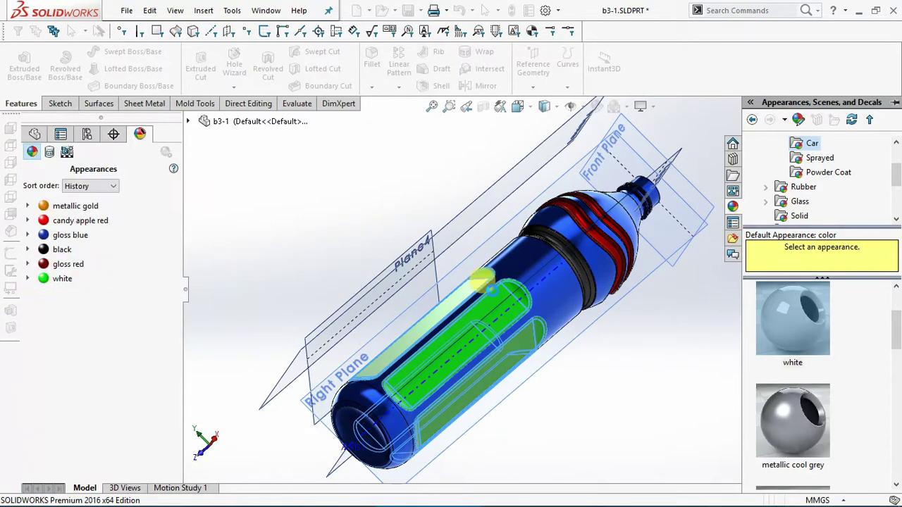
{"action": "right_click", "coordinate": [54, 249]}
{"action": "left_click", "coordinate": [94, 267]}
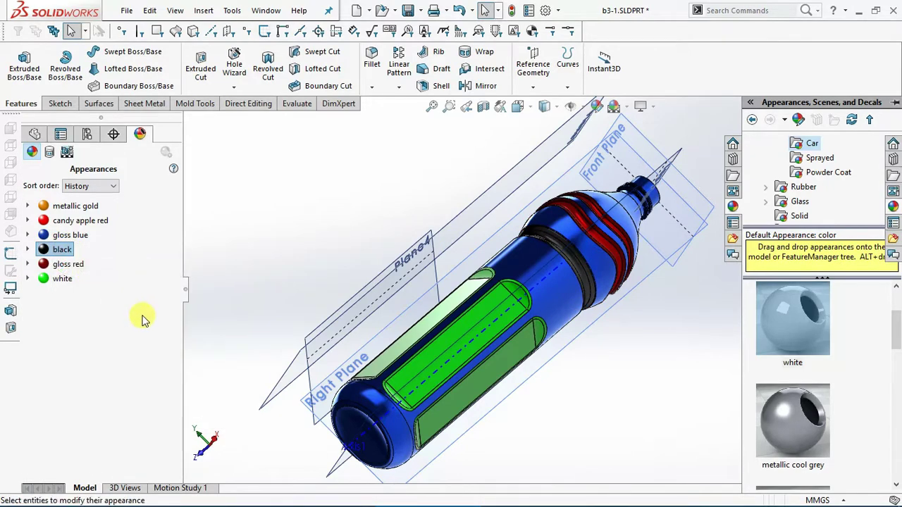